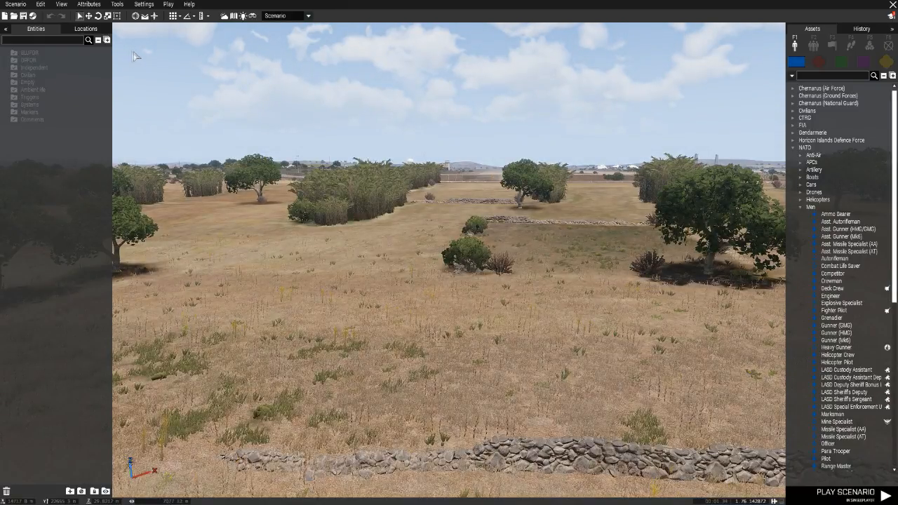
Examine the airfield surroundings and the whole island map for a suitable building site.
key("w")
key("q")
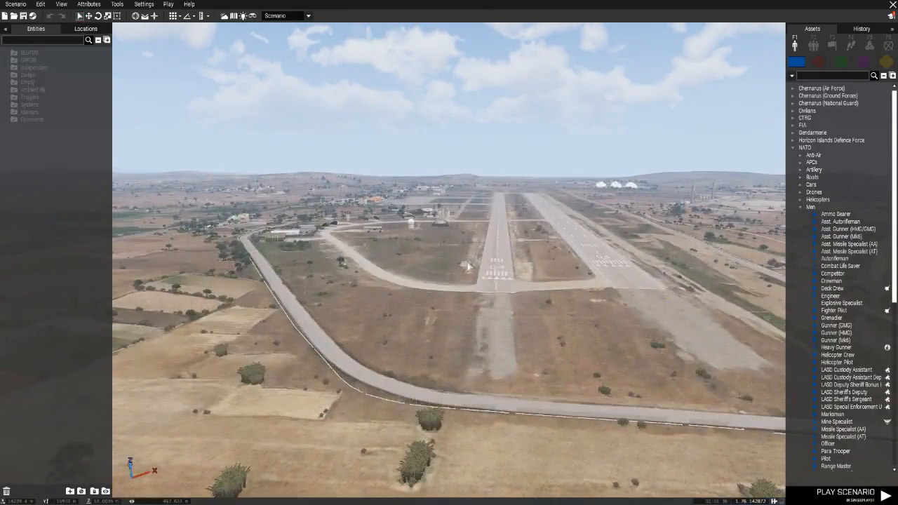
key("m")
scroll(527, 347, "down", 1)
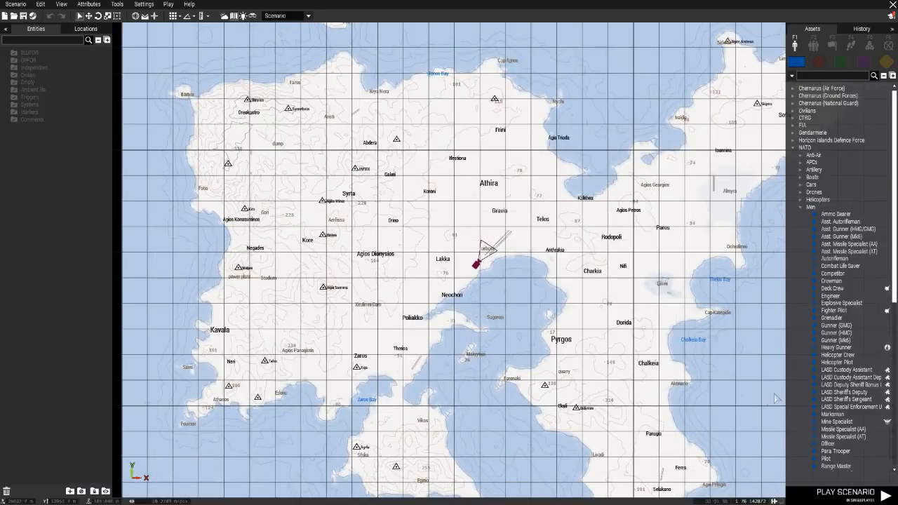
right_click_drag(592, 269, 521, 293)
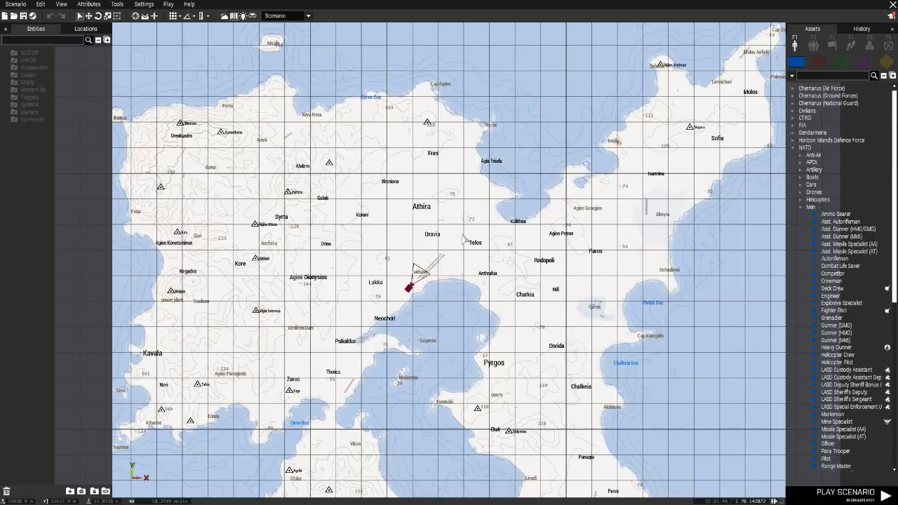
scroll(463, 238, "up", 1)
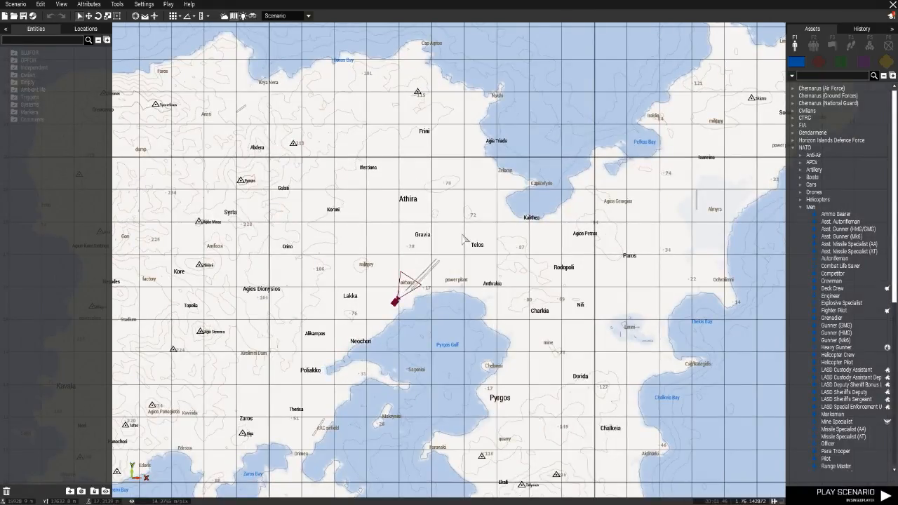
scroll(467, 359, "down", 3)
scroll(465, 383, "up", 6)
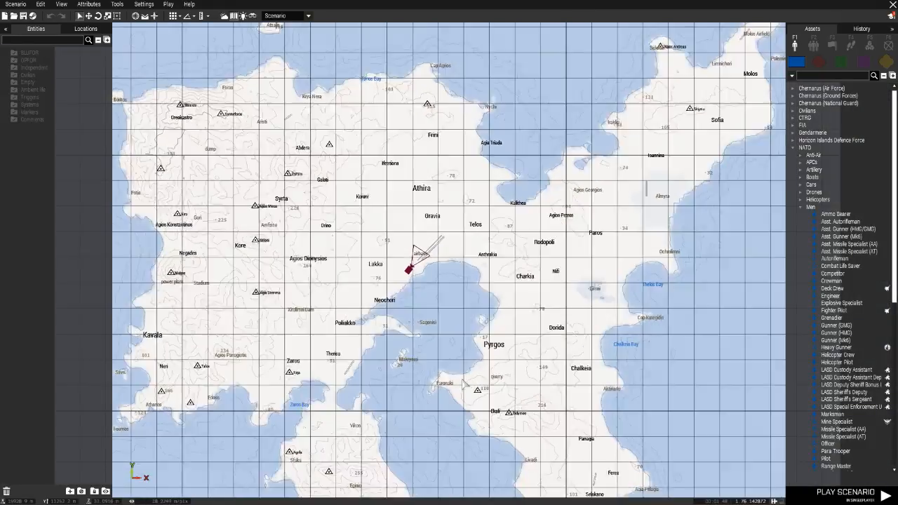
scroll(421, 397, "down", 4)
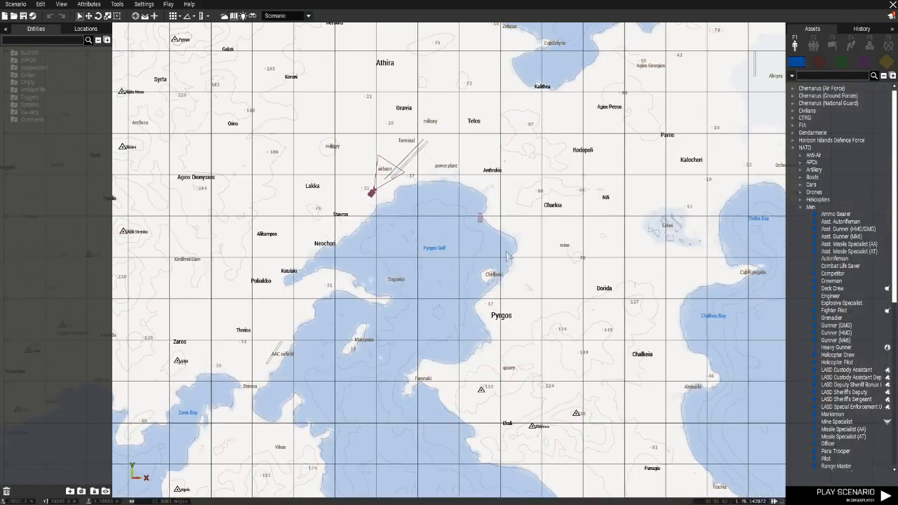
scroll(585, 321, "down", 5)
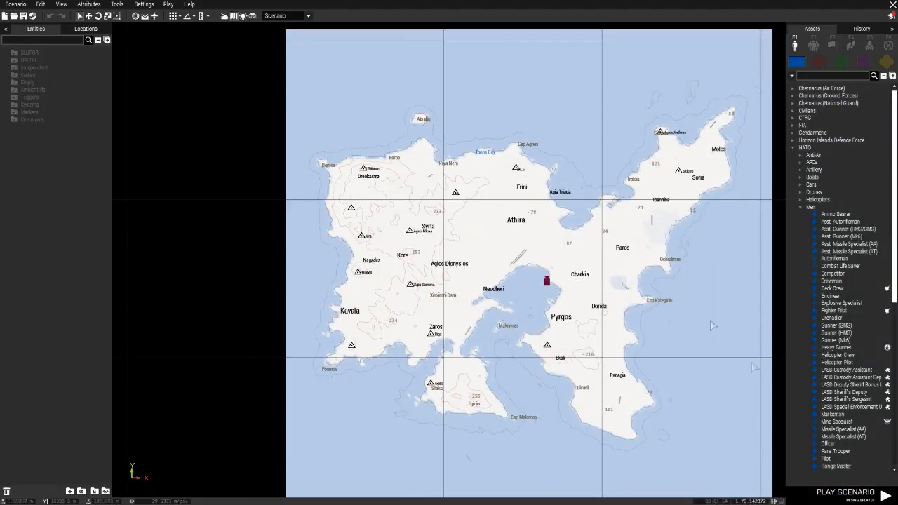
Inspect the Faronaki peninsula, first on the map and up close in the 3D view.
scroll(506, 342, "up", 2)
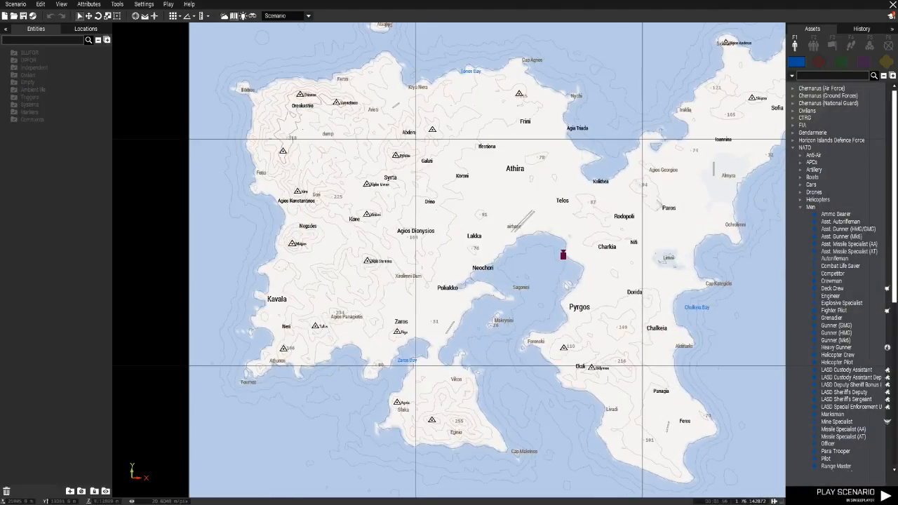
scroll(534, 314, "up", 6)
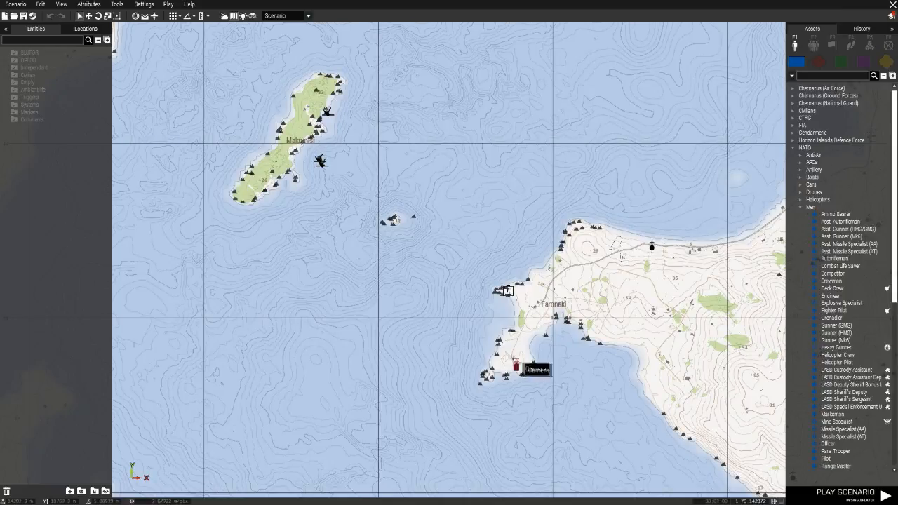
key("m")
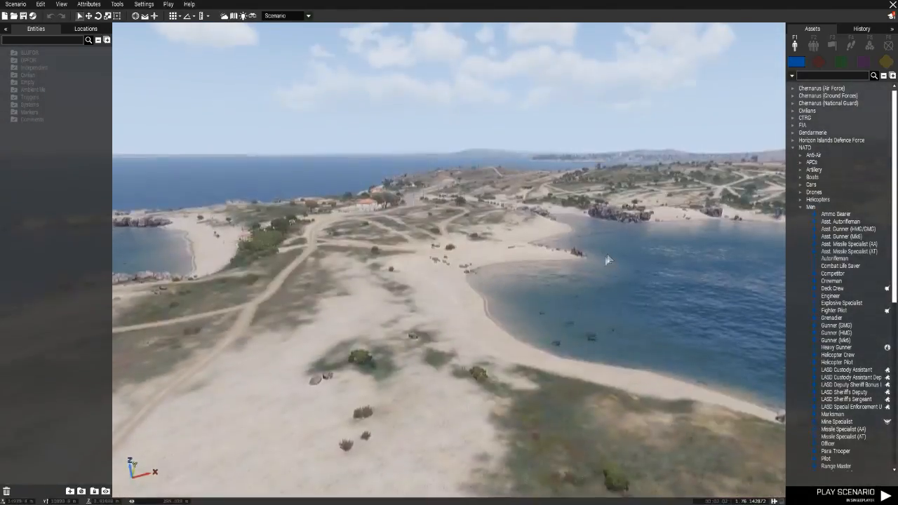
right_click_drag(608, 260, 496, 245)
key("s")
key("w")
key("s")
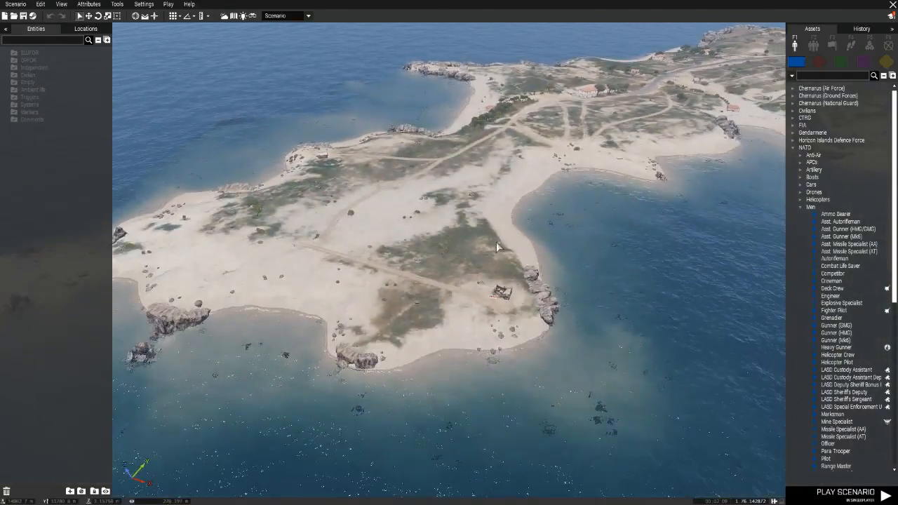
Locate Kavala on the map and inspect the town and its surroundings in the 3D view.
key("m")
scroll(495, 244, "down", 8)
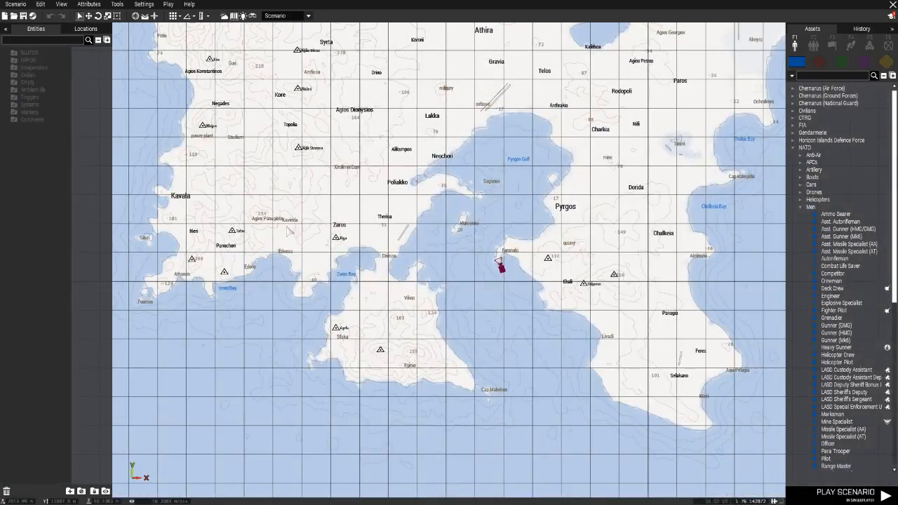
scroll(295, 231, "up", 6)
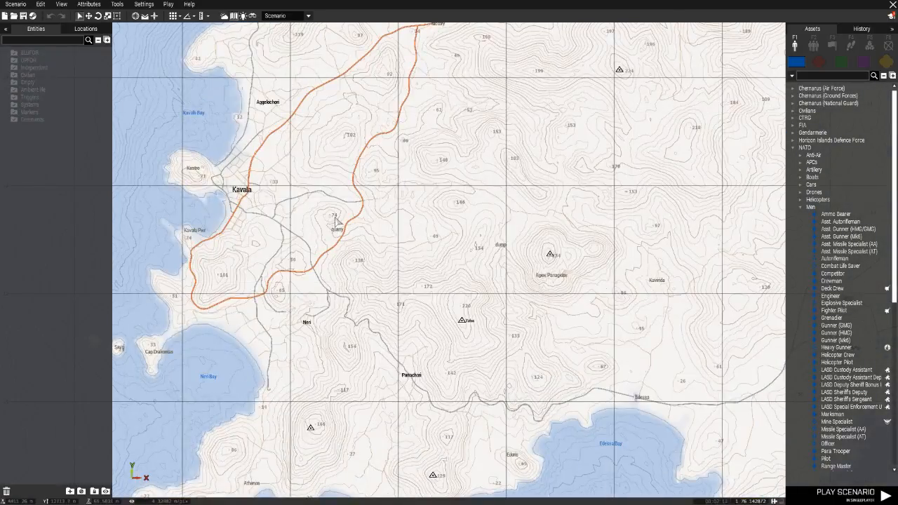
scroll(336, 220, "down", 4)
scroll(354, 284, "up", 5)
key("m")
scroll(358, 278, "down", 4)
right_click_drag(357, 275, 775, 331)
key("w")
key("w")
key("s")
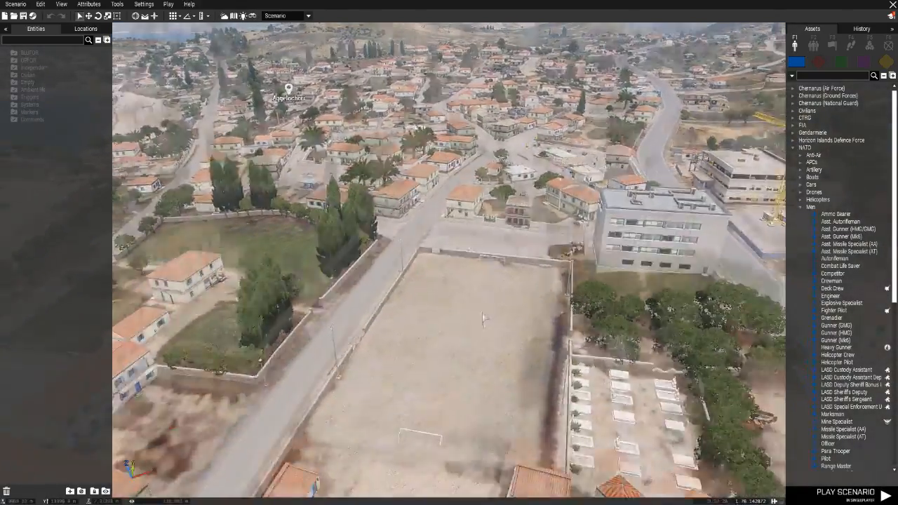
right_click_drag(481, 313, 453, 283)
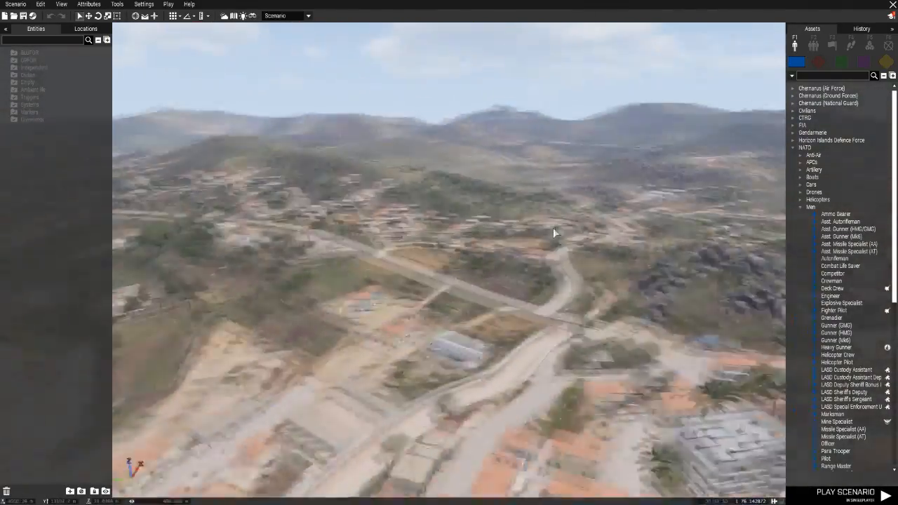
Check the Pyrgos coast on the map and return to the Faronaki peninsula in the 3D view.
key("m")
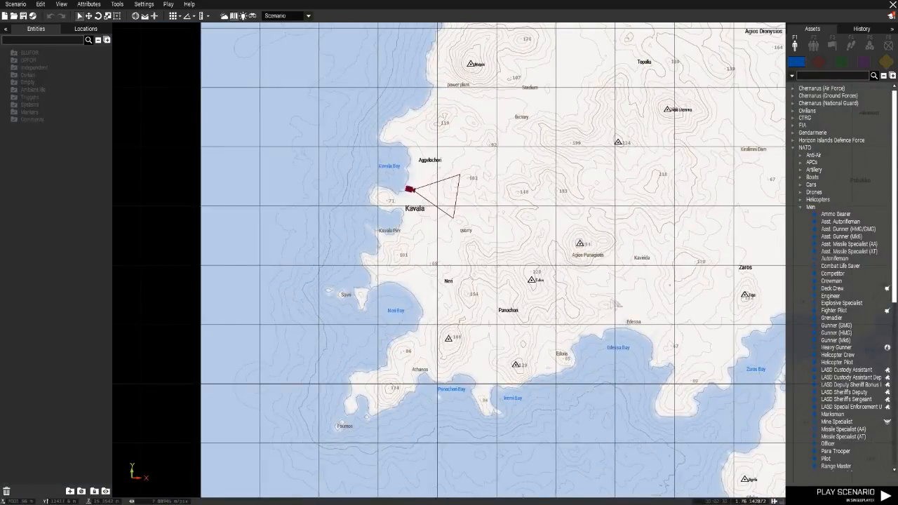
right_click_drag(647, 274, 377, 319)
scroll(577, 276, "down", 3)
right_click_drag(518, 269, 484, 306)
scroll(438, 347, "up", 3)
scroll(431, 320, "up", 4)
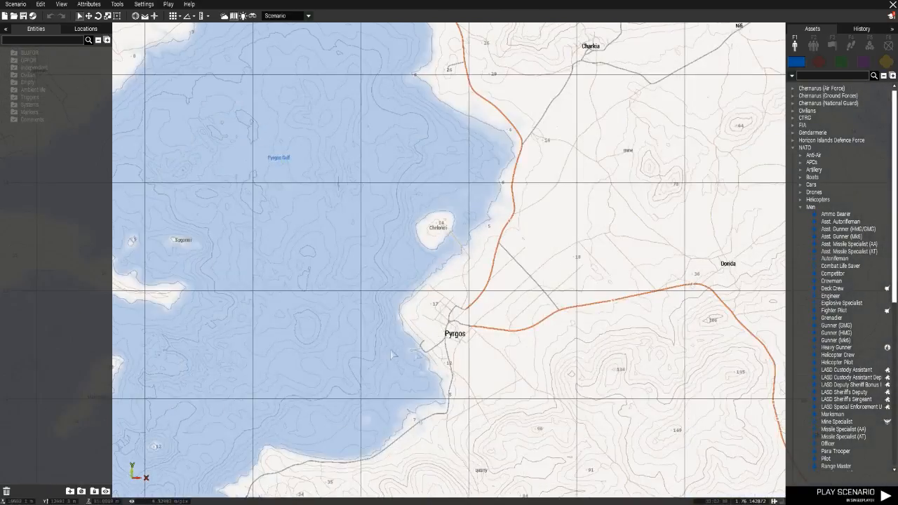
right_click_drag(430, 321, 505, 303)
right_click_drag(403, 399, 554, 234)
right_click_drag(447, 304, 529, 200)
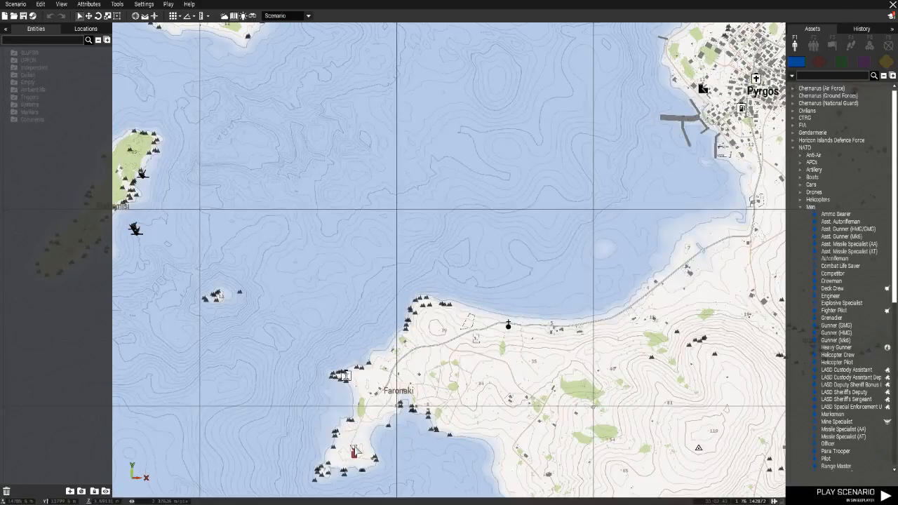
key("m")
Inspect the Faronaki peninsula's dirt tracks, beach and beachside buildings.
scroll(446, 412, "down", 3)
right_click_drag(495, 385, 242, 354)
key("s")
key("w")
key("s")
key("w")
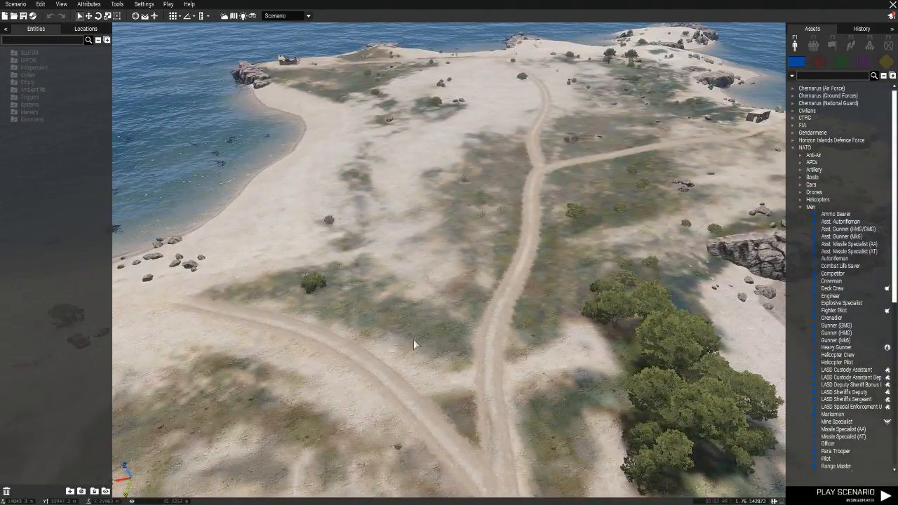
right_click_drag(467, 355, 536, 342)
key("s")
key("d")
left_click_drag(535, 338, 534, 339)
right_click_drag(535, 338, 322, 348)
key("w")
key("s")
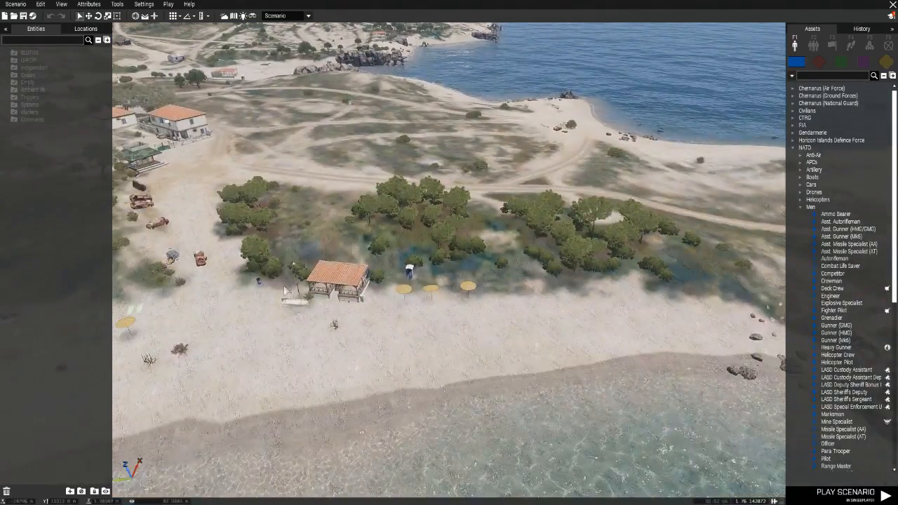
Examine the open ground and shoreline toward the tip of the Faronaki peninsula.
key("w")
right_click_drag(577, 287, 497, 229)
key("s")
key("d")
key("w")
key("a")
key("w")
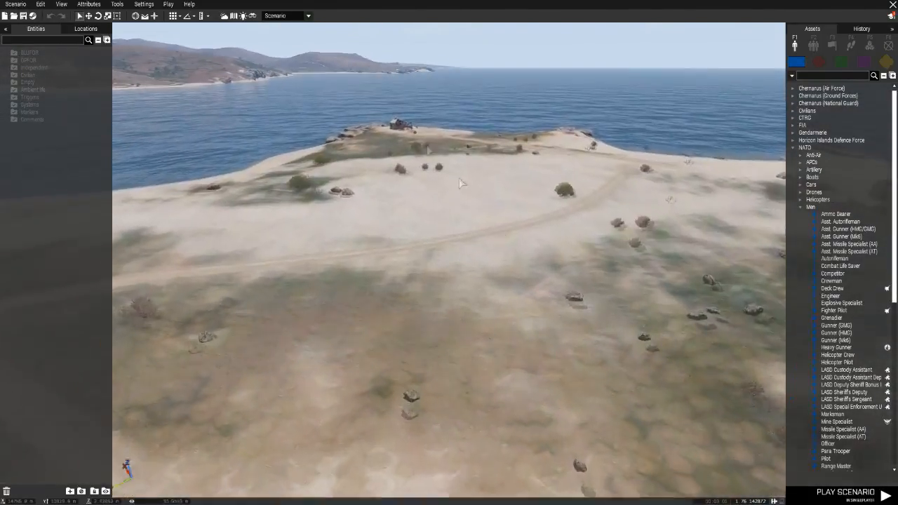
right_click_drag(614, 386, 553, 371)
key("w")
Show the placeable props in the asset browser and expand the Walls category.
left_click(886, 62)
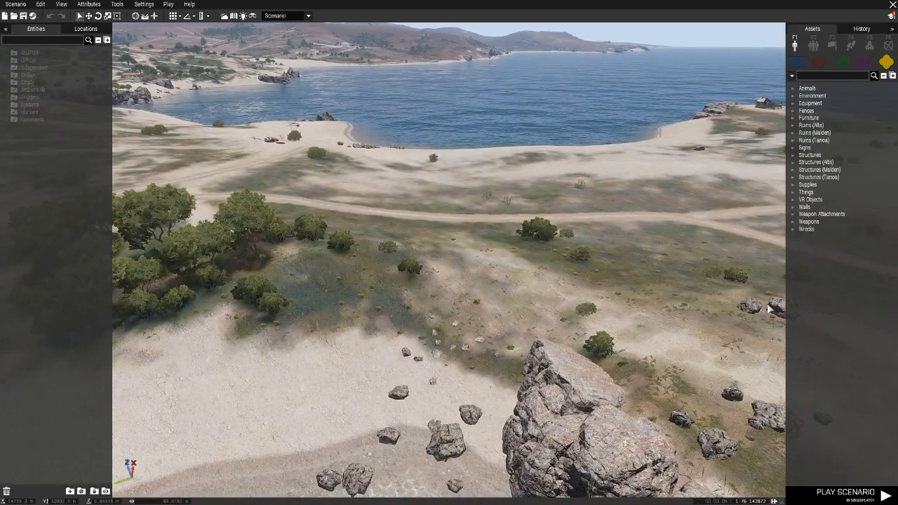
key("s")
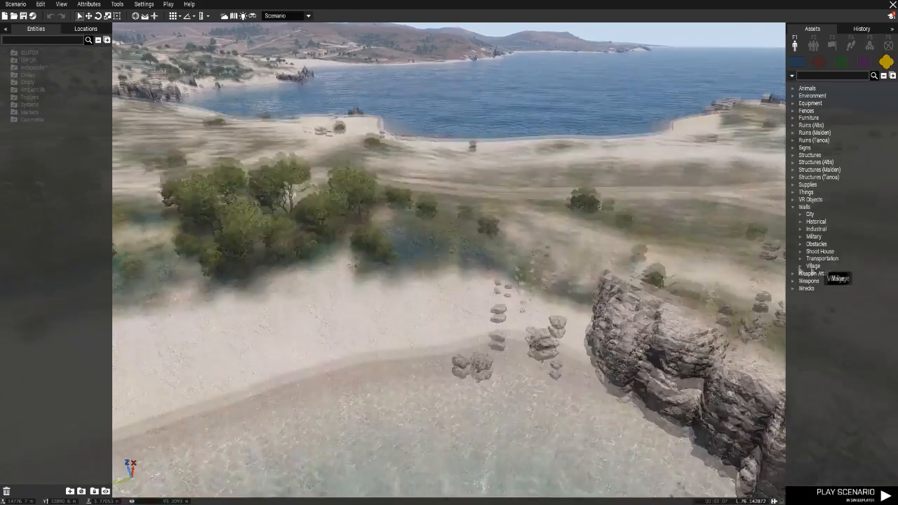
key("w")
right_click_drag(563, 275, 540, 232)
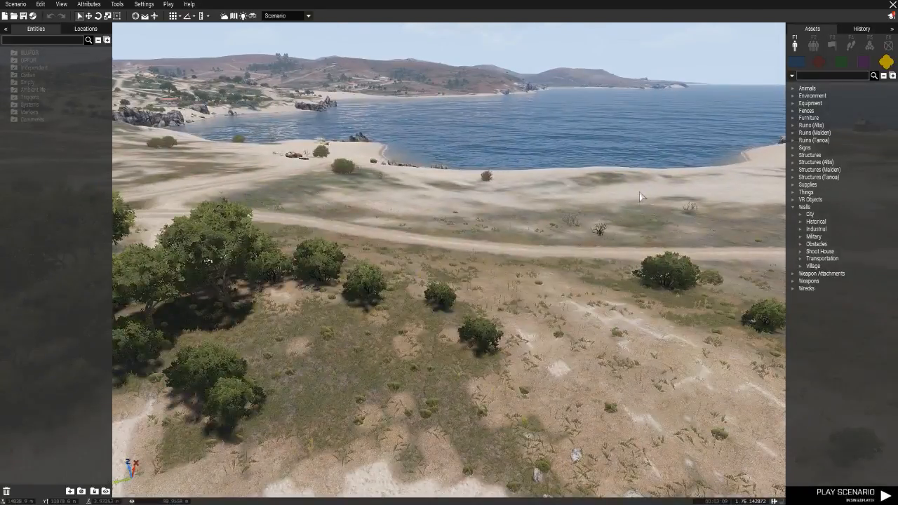
right_click_drag(631, 211, 275, 221)
key("w")
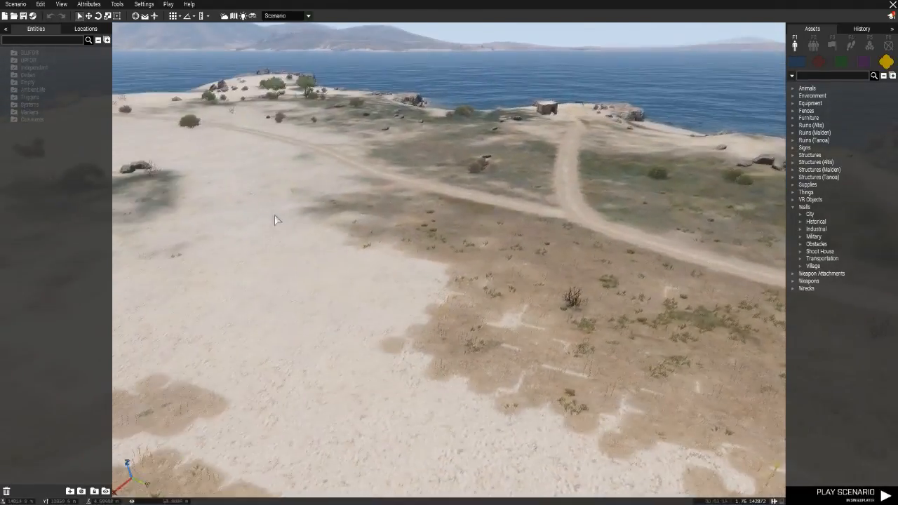
Examine the terrain between the dirt track and the large coastal rock for a place to build.
key("a")
right_click_drag(485, 293, 450, 300)
key("d")
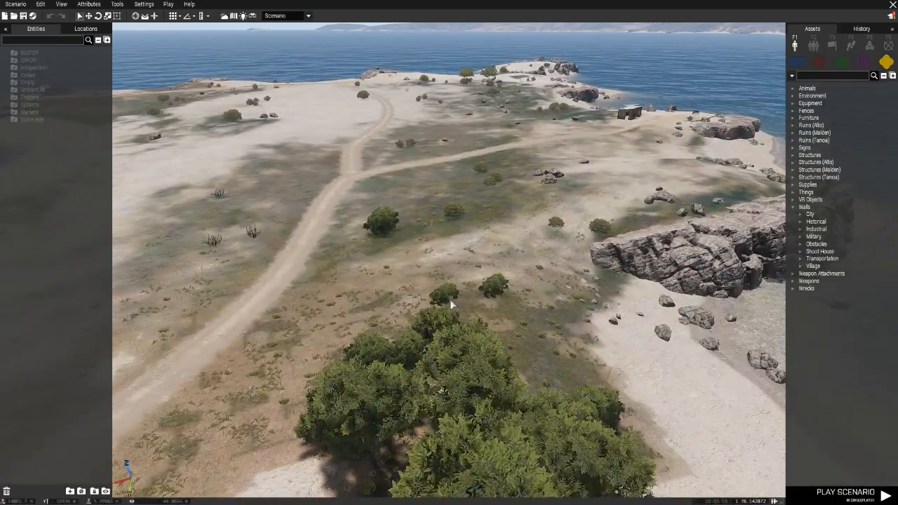
key("w")
key("d")
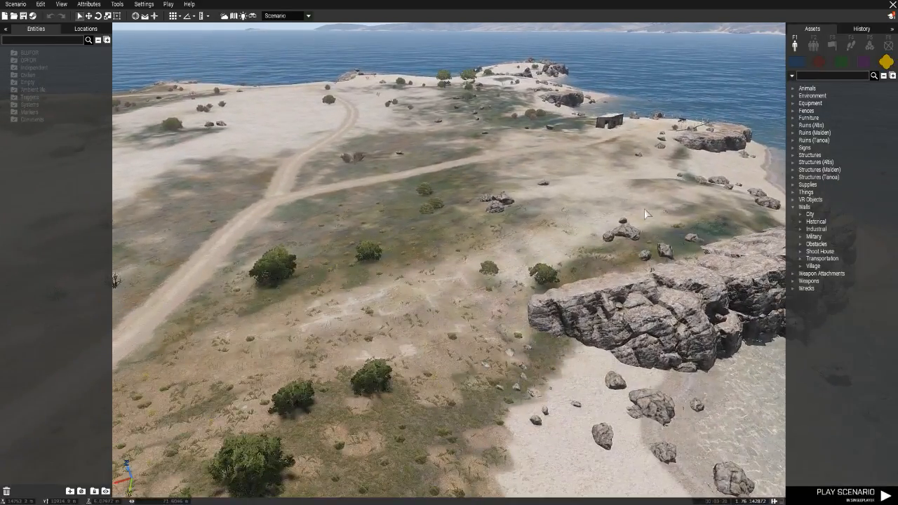
scroll(643, 208, "down", 2)
right_click_drag(631, 209, 623, 214)
key("w")
key("a")
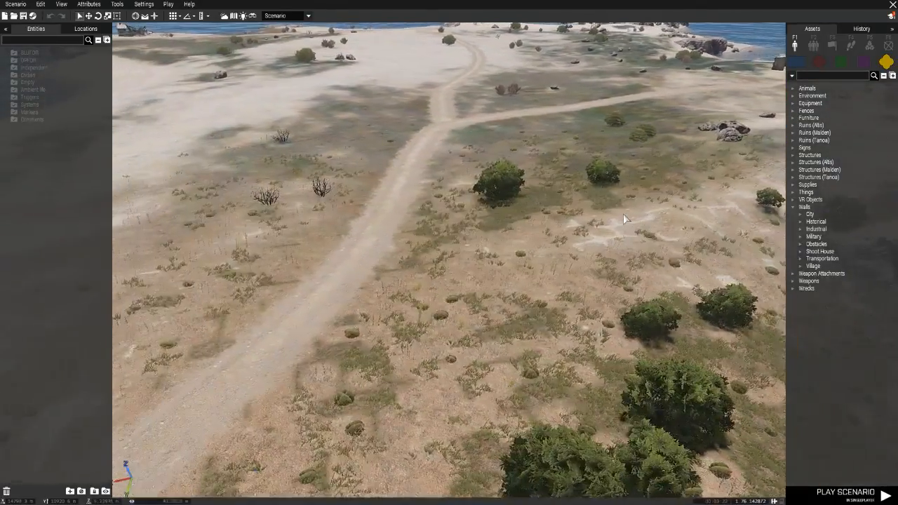
key("d")
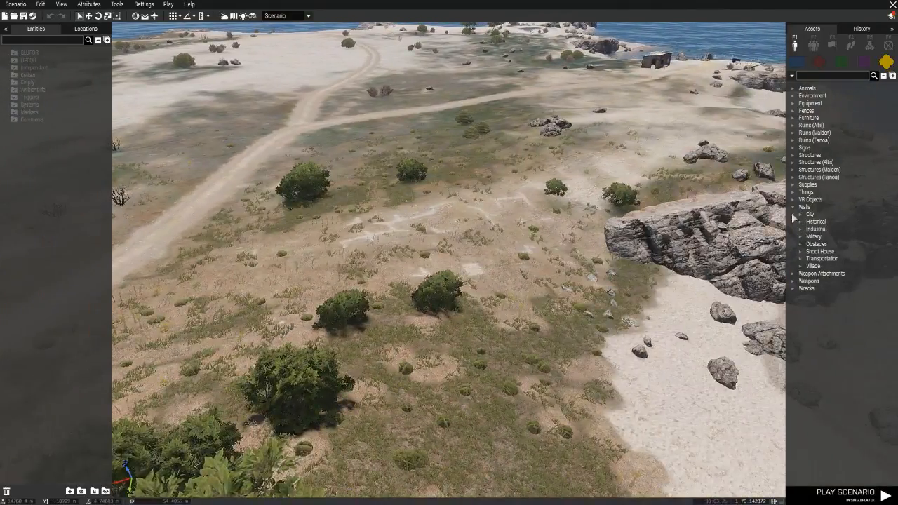
Place a Canal Wall from the City walls on the open ground near the large coastal rock.
left_click(800, 214)
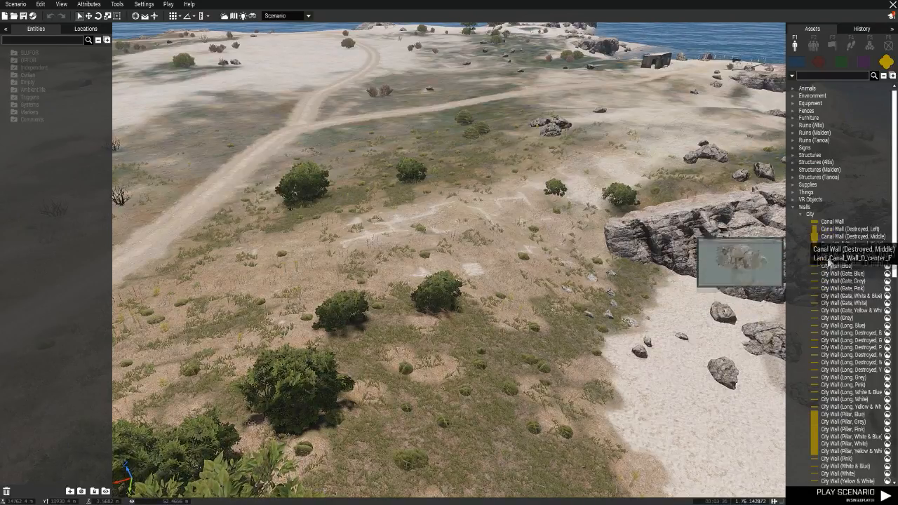
key("w")
right_click_drag(706, 297, 681, 295)
key("d")
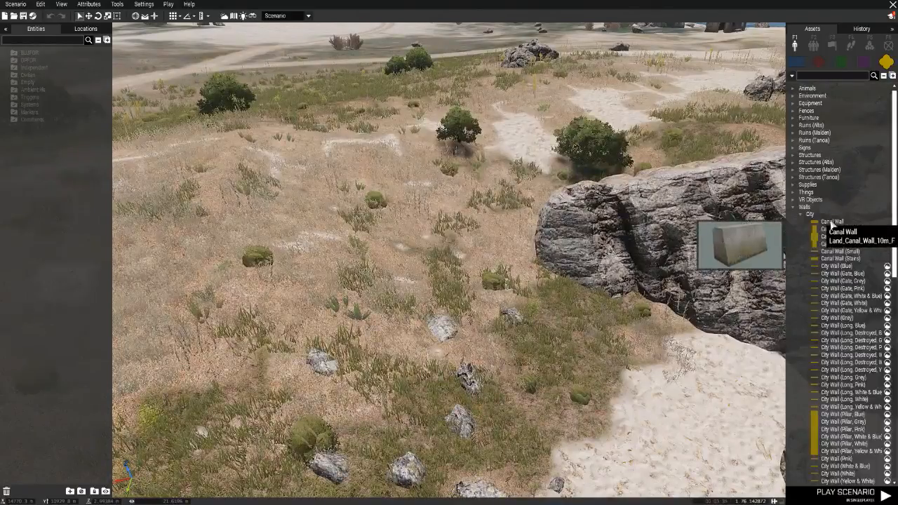
left_click(393, 265)
left_click_drag(390, 265, 279, 65)
Move the canal wall so its end meets the large coastal rock.
key("a")
key("d")
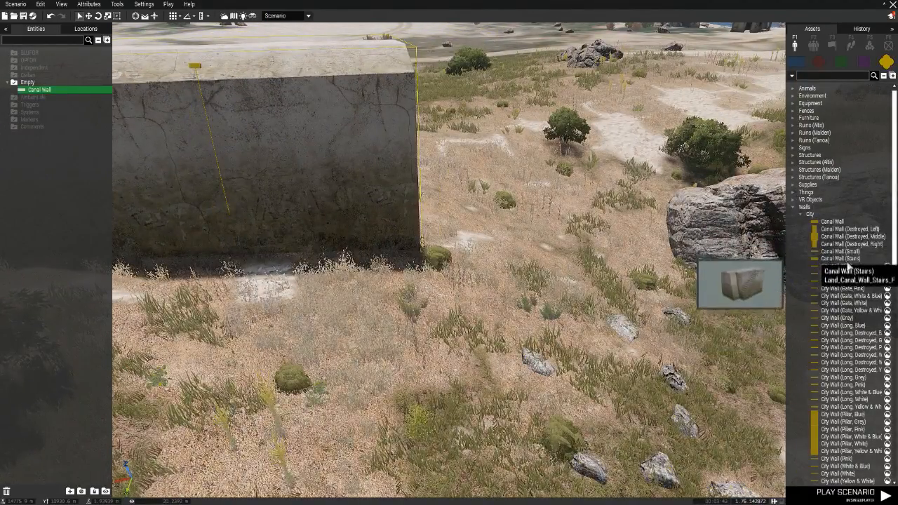
key("d")
key("s")
right_click_drag(603, 232, 192, 224)
key("a")
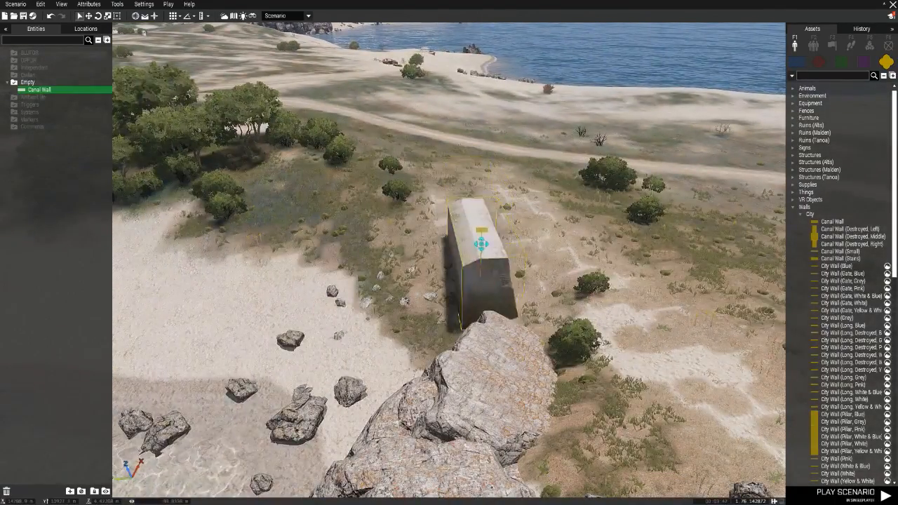
Inspect the canal wall's fit against the rock from the beach side and from above.
key("a")
mouse_move(571, 298)
right_mouse_down()
mouse_move(627, 294)
mouse_move(561, 295)
right_mouse_up()
key("s")
key("a")
key("w")
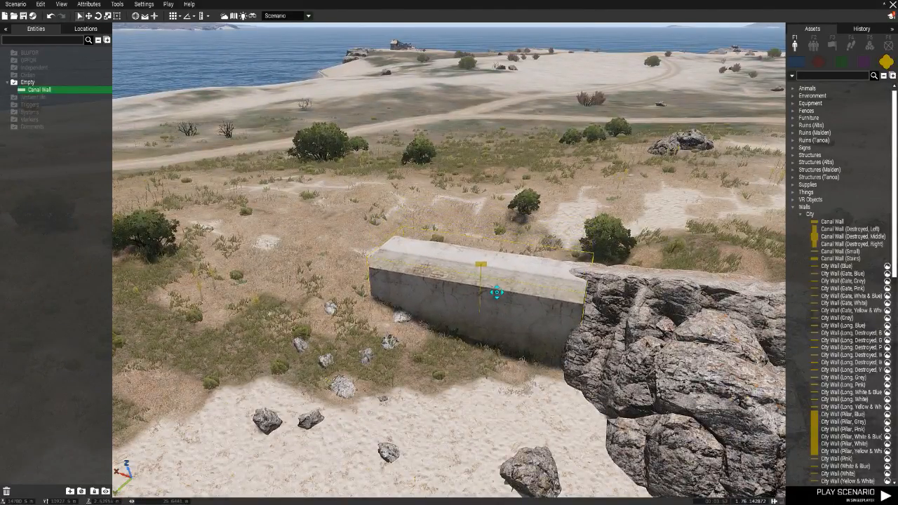
key("d")
right_click_drag(506, 291, 579, 305)
key("a")
key("q")
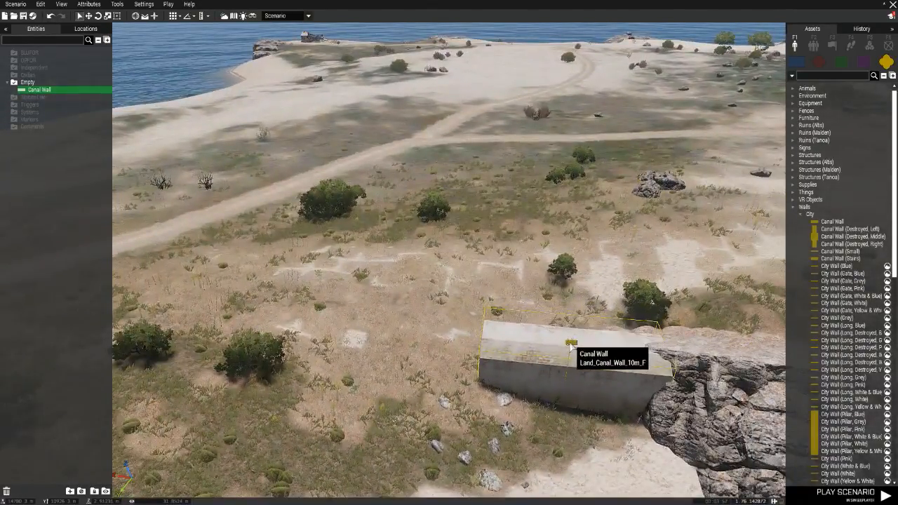
Extend the canal wall from the rock toward the dirt track with three copies joined end to end.
left_click_drag(382, 341, 418, 331)
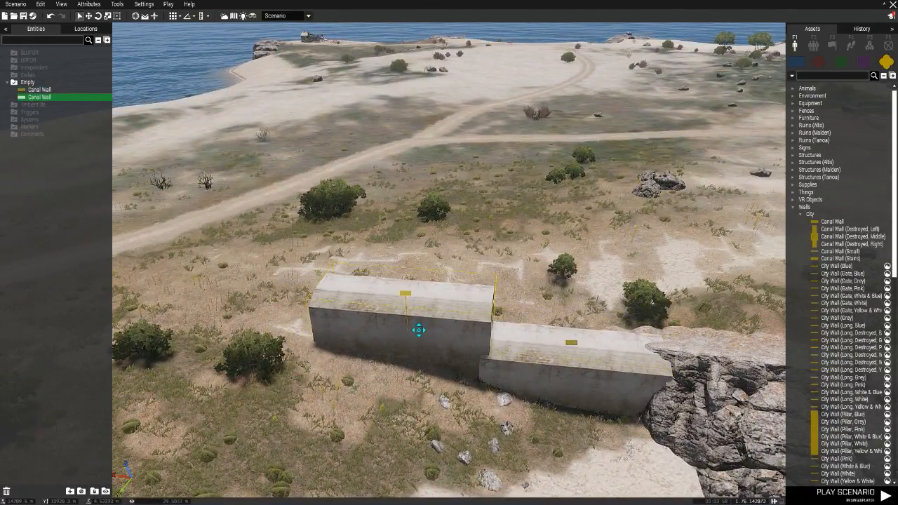
key("a")
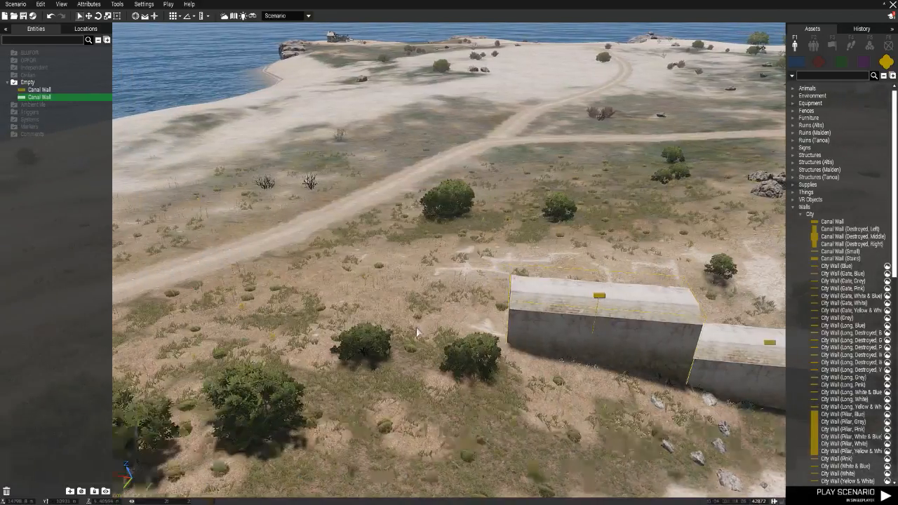
key("a")
right_click_drag(429, 307, 477, 327)
key("ctrl+v")
left_click_drag(499, 316, 521, 294)
key("d")
Raise the canal wall sections near the rock to reduce the height steps between them.
double_click(545, 285)
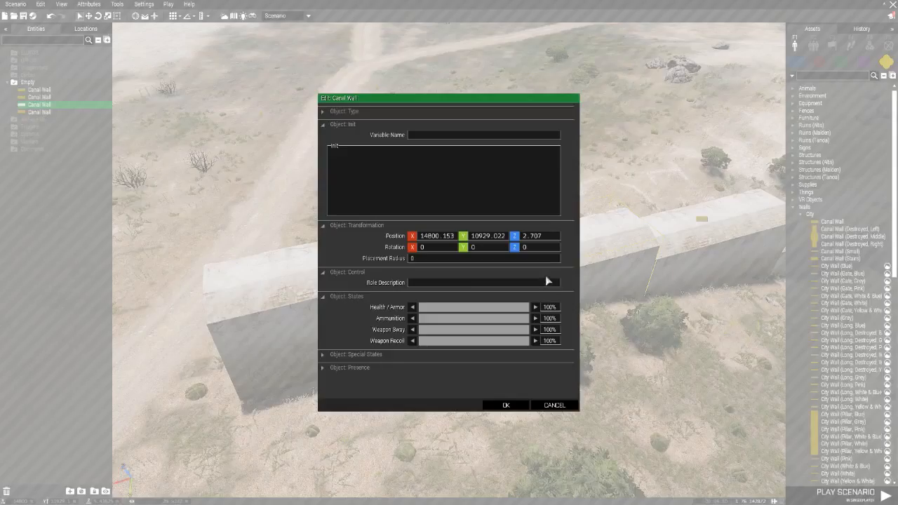
left_click(553, 405)
mouse_move(559, 277)
left_mouse_down("alt")
mouse_move(559, 254)
mouse_move(560, 264)
left_mouse_up("alt")
key("d")
key("w")
mouse_move(418, 341)
left_mouse_down("alt")
mouse_move(415, 320)
mouse_move(419, 332)
left_mouse_up("alt")
left_click_drag(559, 321, 558, 309, "alt")
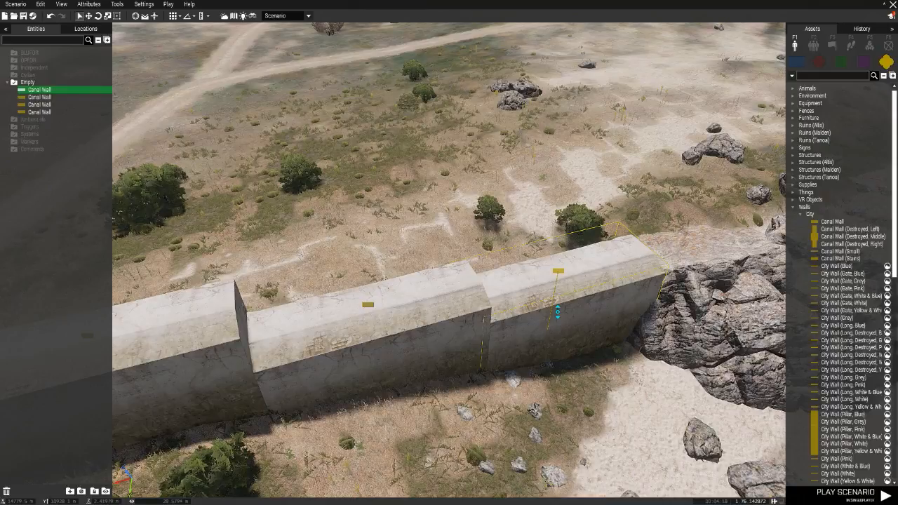
Rotate the end canal wall beside the dirt track so it angles away while staying joined to its neighbour.
key("a")
key("s")
key("d")
key("w")
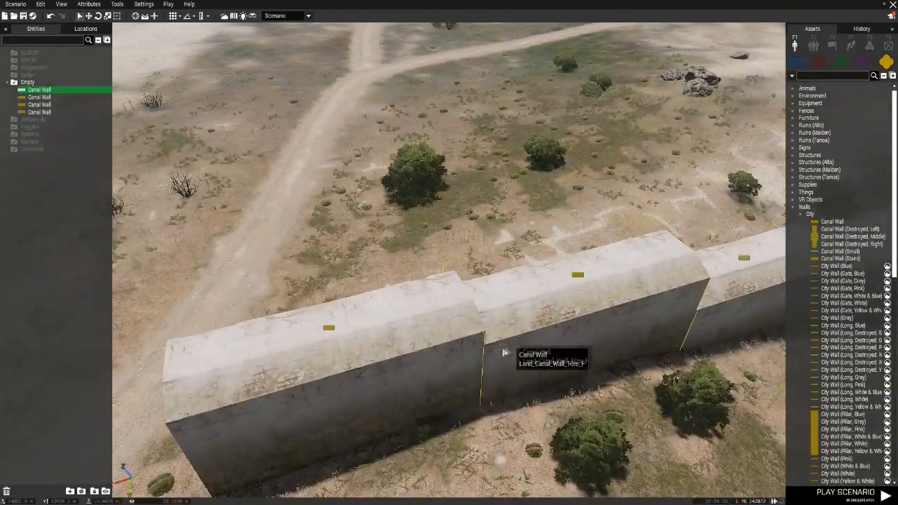
key("s")
left_click_drag(364, 287, 362, 357, "shift")
key("w")
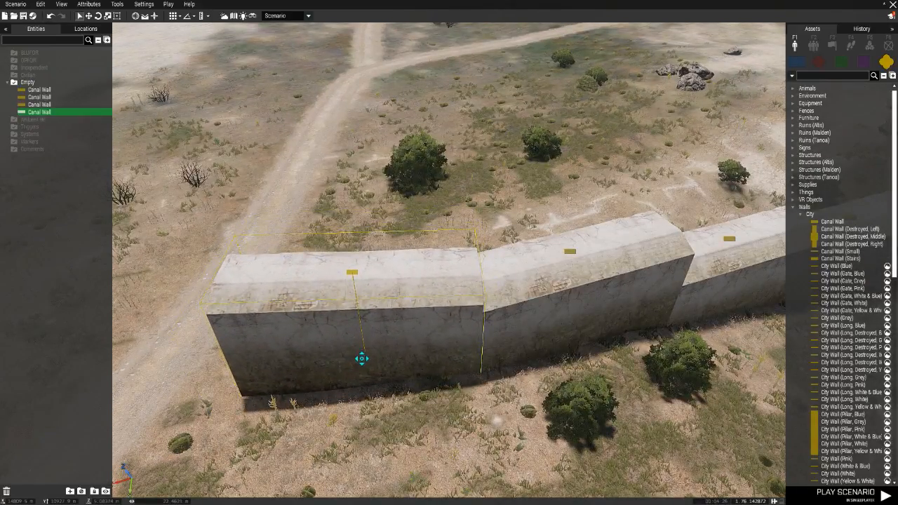
Place a Tall Concrete Wall (Gate), rotate it and position it across the dirt track beside the canal wall.
key("a")
key("s")
key("z")
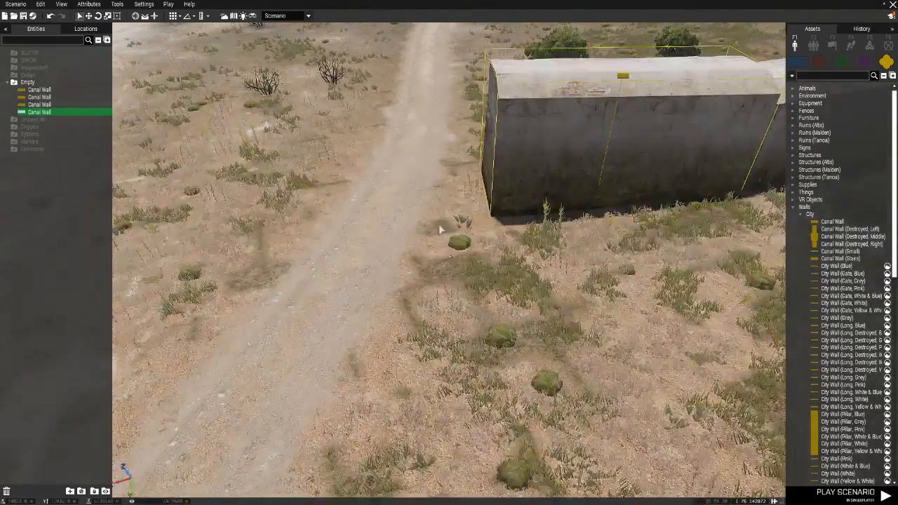
key("w")
scroll(853, 371, "down", 10)
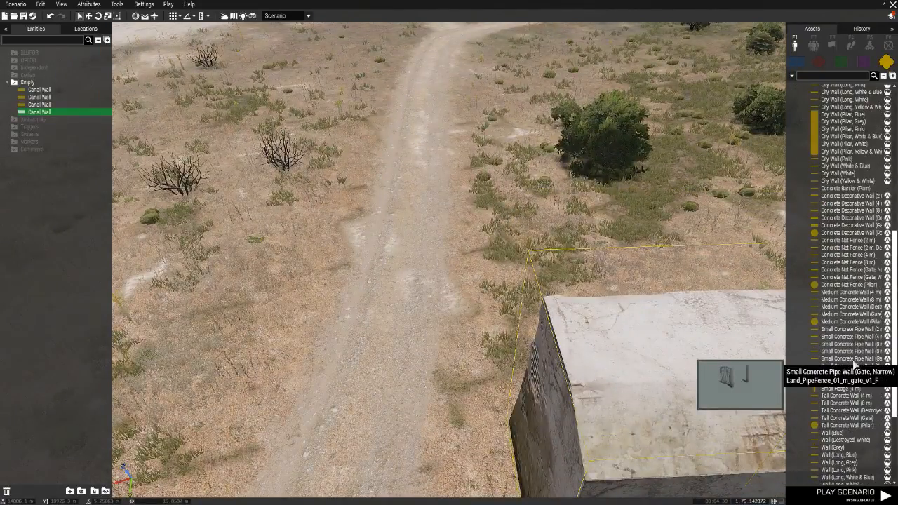
scroll(854, 379, "down", 5)
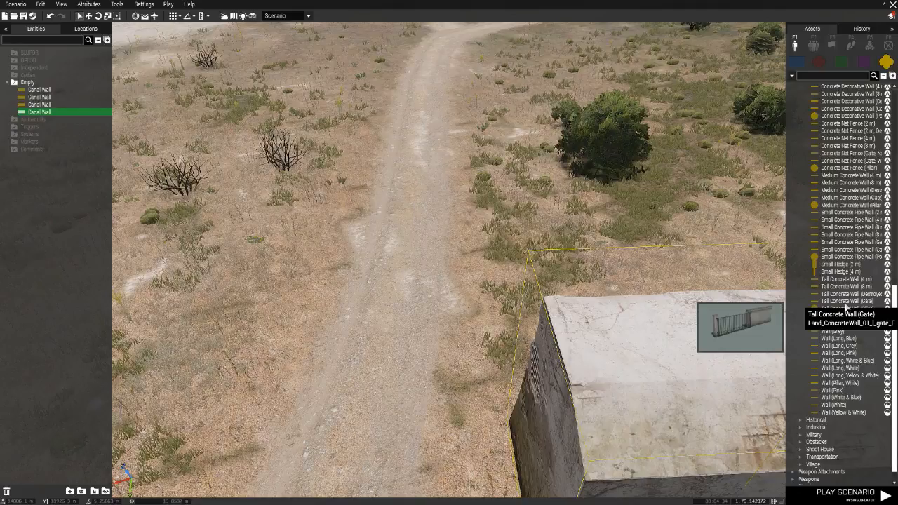
left_click(845, 306)
left_click(331, 330)
left_click_drag(411, 364, 596, 486, "shift")
left_click_drag(508, 313, 439, 346)
key("d")
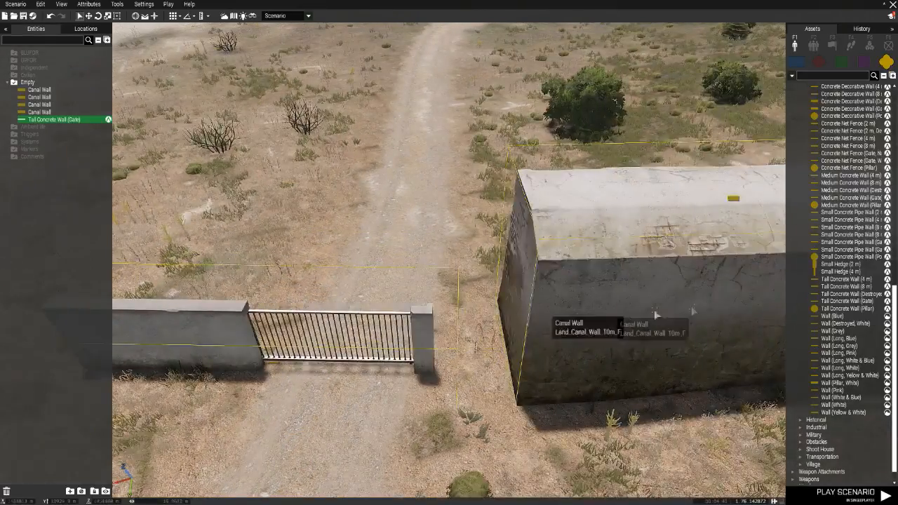
Place a Tall Concrete Wall (4 m) in the gap between the gate and the canal wall.
key("a")
key("s")
key("w")
scroll(822, 297, "up", 1)
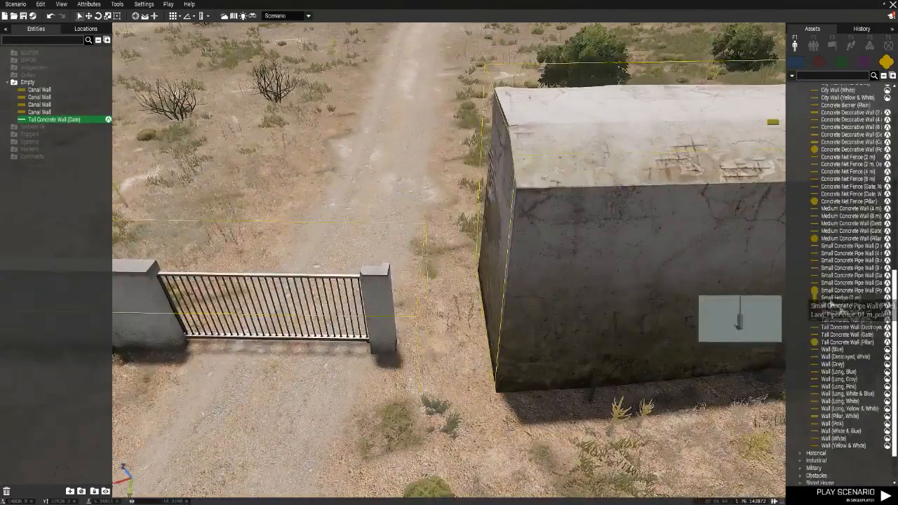
scroll(859, 343, "down", 2)
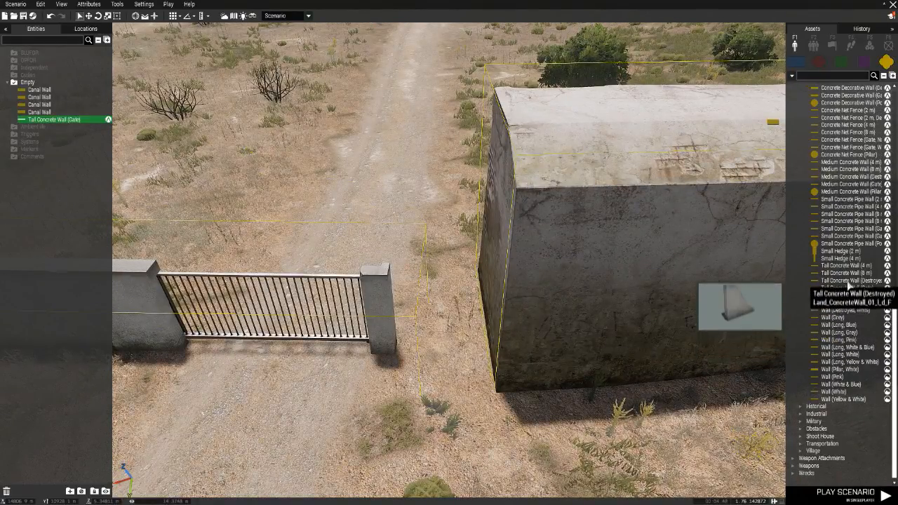
left_click(846, 265)
key("a")
left_click(505, 359)
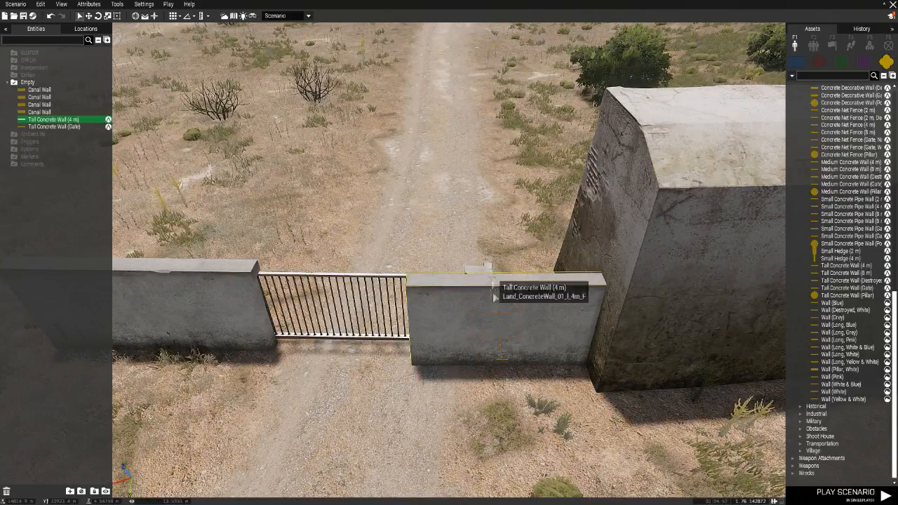
Turn off Enable Damage for the 4 m concrete wall and fit it between the gate post and the canal wall.
double_click(513, 346)
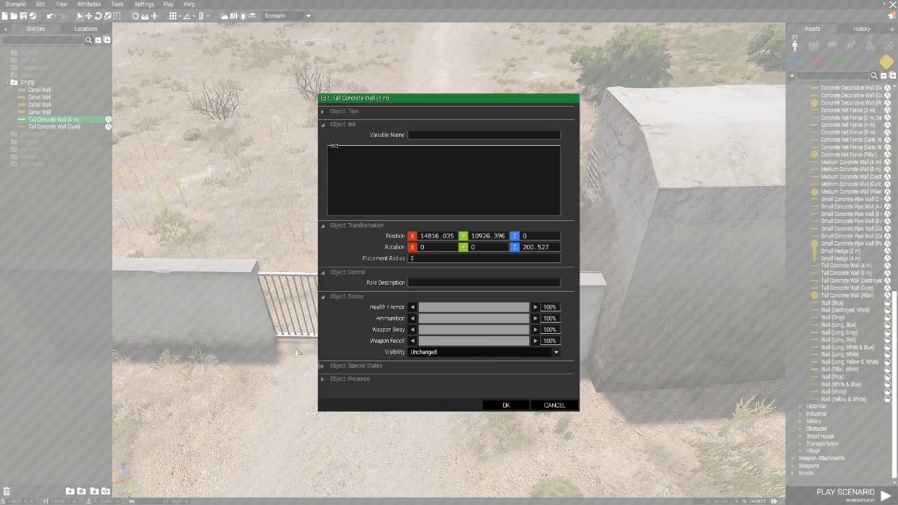
left_click(323, 367)
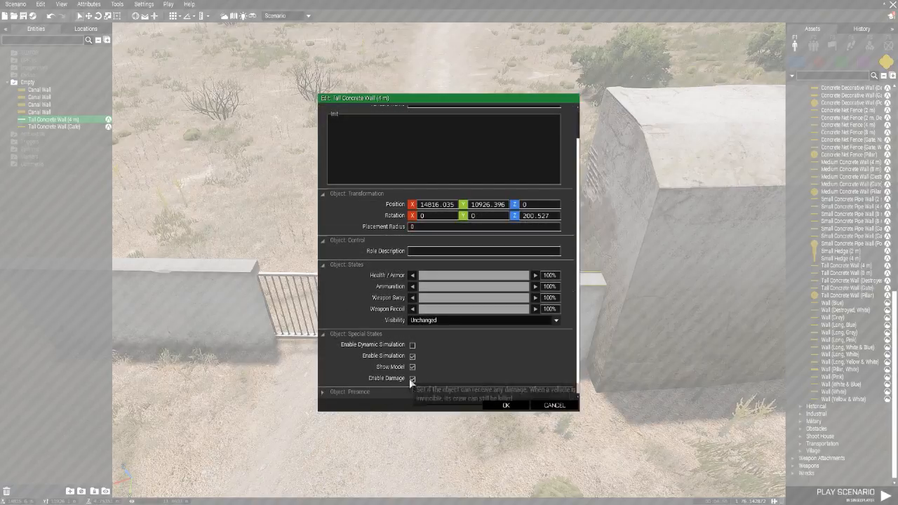
left_click(505, 404)
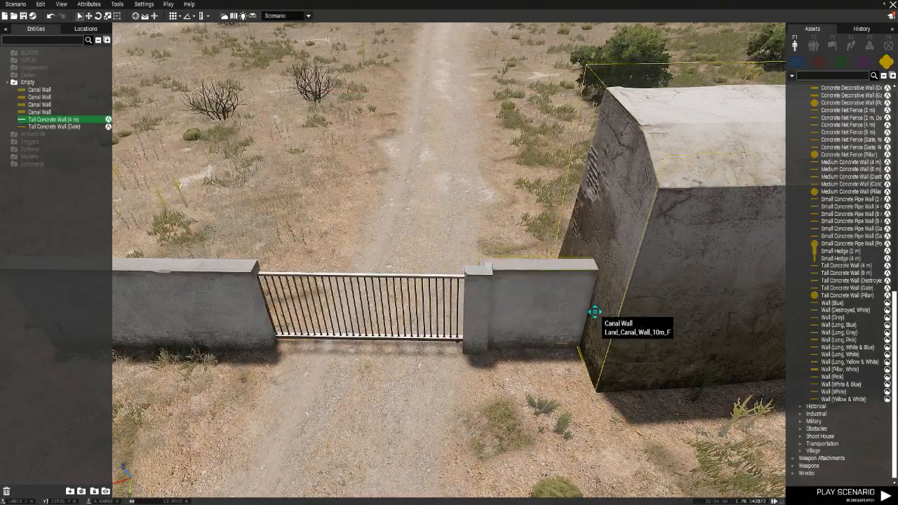
left_click_drag(557, 315, 542, 307)
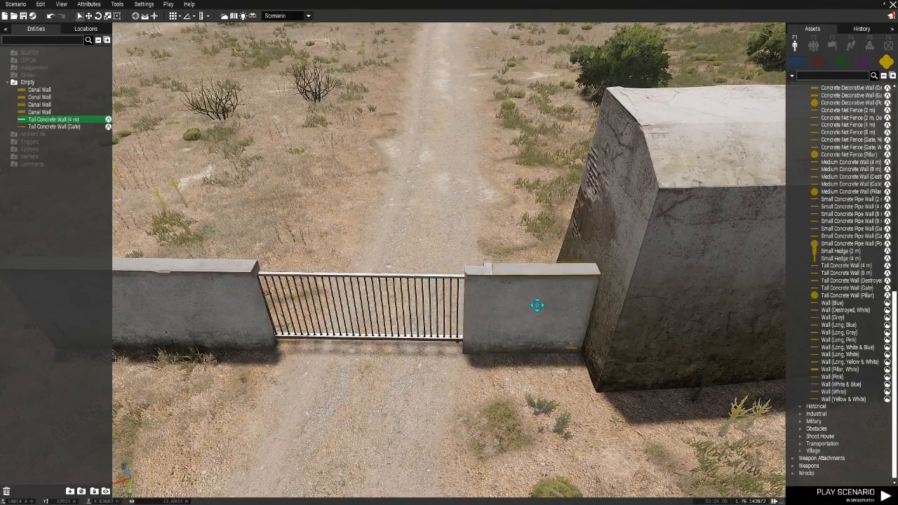
Turn off Enable Damage for the concrete gate and set its door state to open.
double_click(208, 323)
scroll(331, 320, "down", 3)
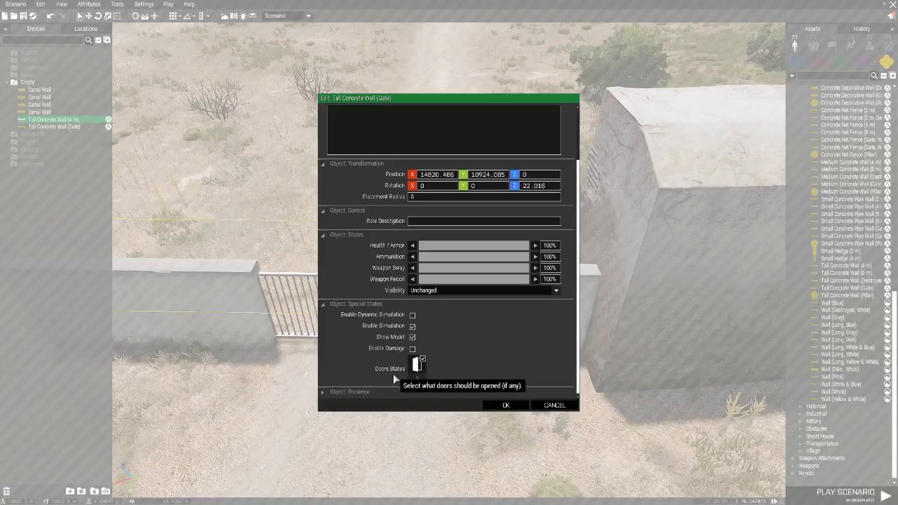
left_click(503, 408)
Paste a canal wall on the far side of the track, rotate it and join it to the gate's solid end.
key("a")
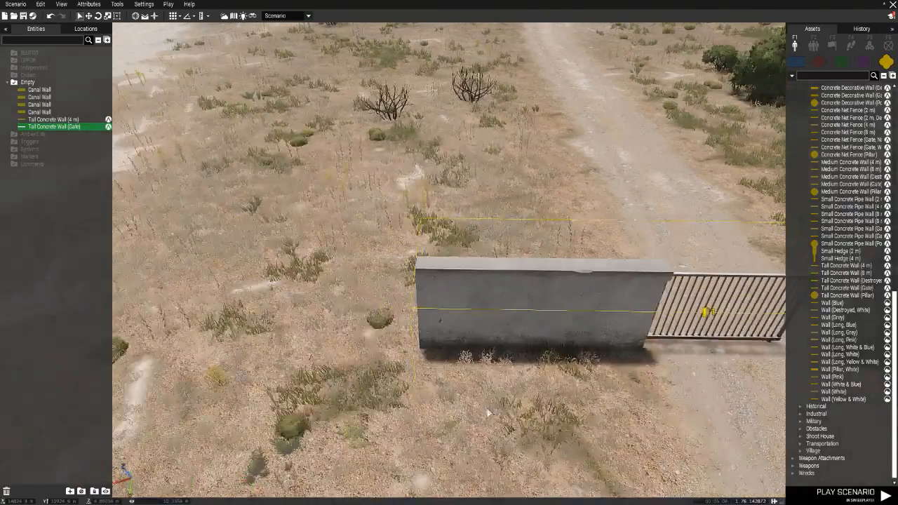
scroll(488, 412, "down", 3)
key("d")
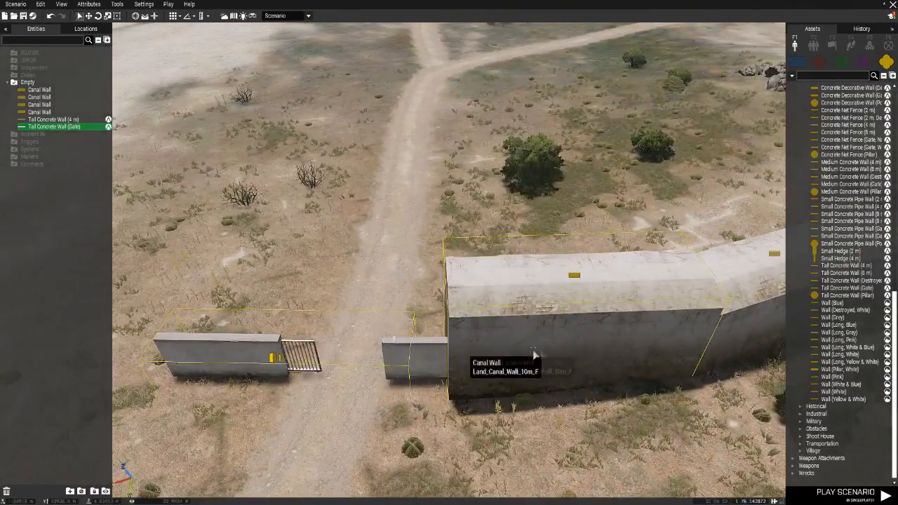
key("a")
key("ctrl+v")
left_click_drag(411, 373, 354, 430, "shift")
key("d")
right_click_drag(531, 407, 282, 381)
key("a")
key("w")
key("d")
left_click_drag(455, 330, 471, 342)
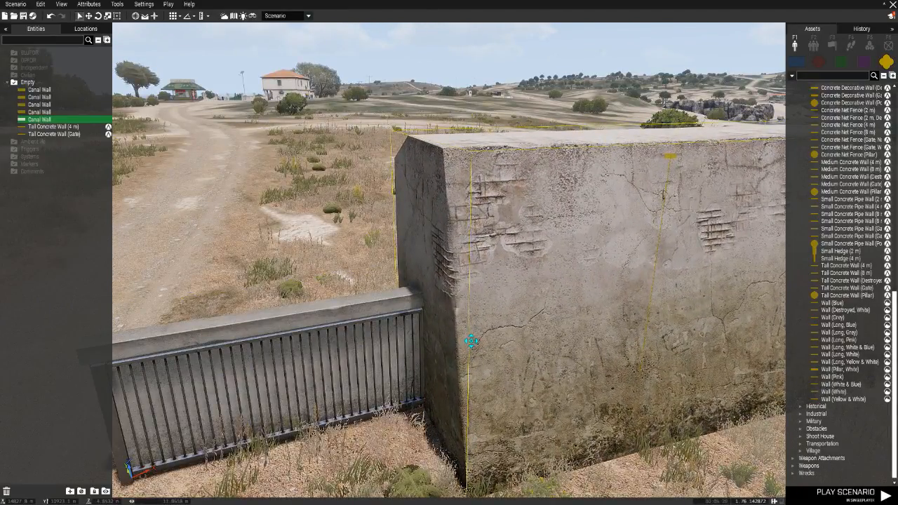
Paste another canal wall and join it to the free end of the section beside the gate.
key("a")
right_click_drag(354, 385, 404, 379)
key("w")
key("d")
right_click_drag(560, 308, 354, 343)
key("s")
right_click_drag(547, 355, 610, 357)
key("ctrl+v")
left_click_drag(610, 358, 560, 350)
Place a Canal Wall (Stairs) from the City walls on the ground in front of the canal wall beside the gate.
right_click_drag(569, 357, 764, 308)
key("d")
key("s")
key("w")
key("s")
key("d")
key("s")
key("a")
key("s")
scroll(849, 249, "up", 3)
scroll(848, 249, "up", 9)
key("w")
key("s")
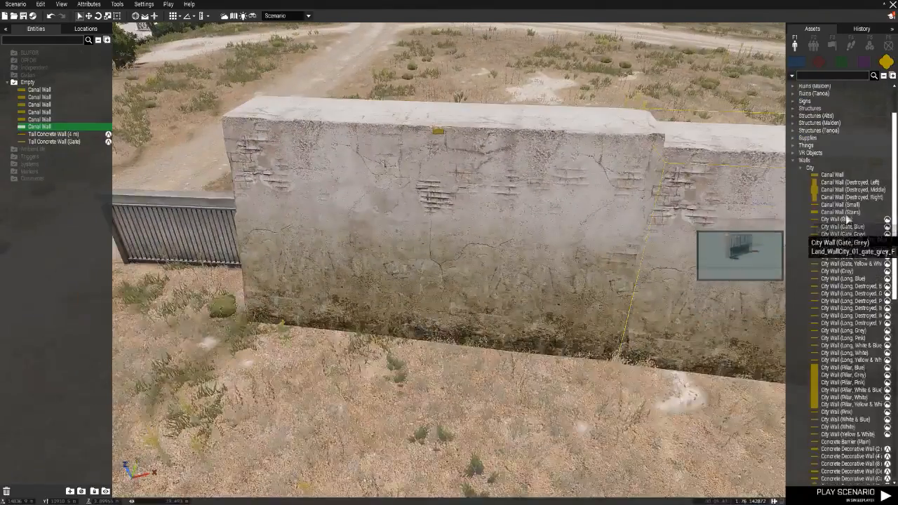
left_click(363, 421)
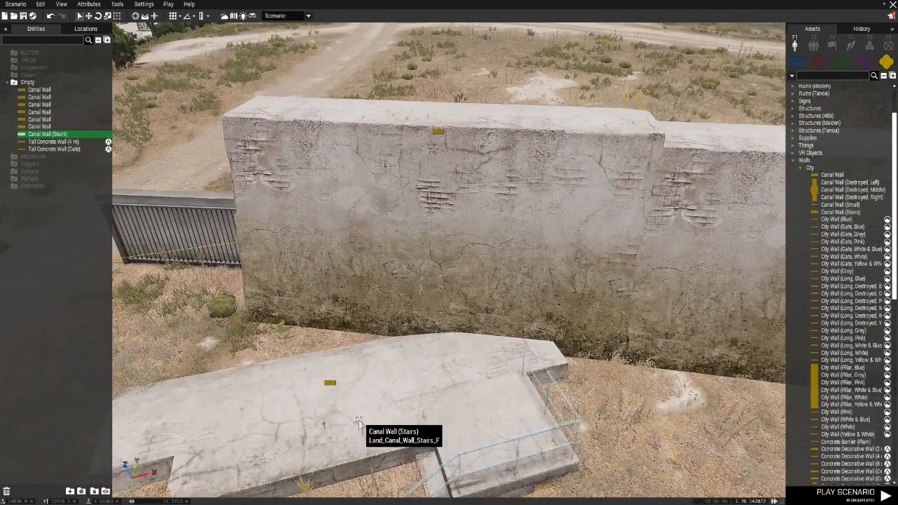
Replace the canal wall section beside the gate with the Canal Wall (Stairs).
key("s")
left_click_drag(426, 341, 472, 103, "alt")
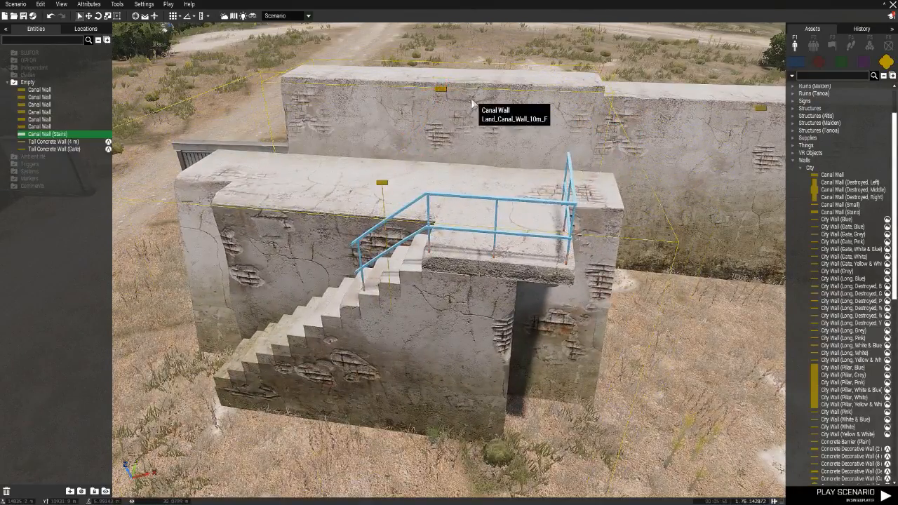
left_click_drag(421, 249, 458, 146)
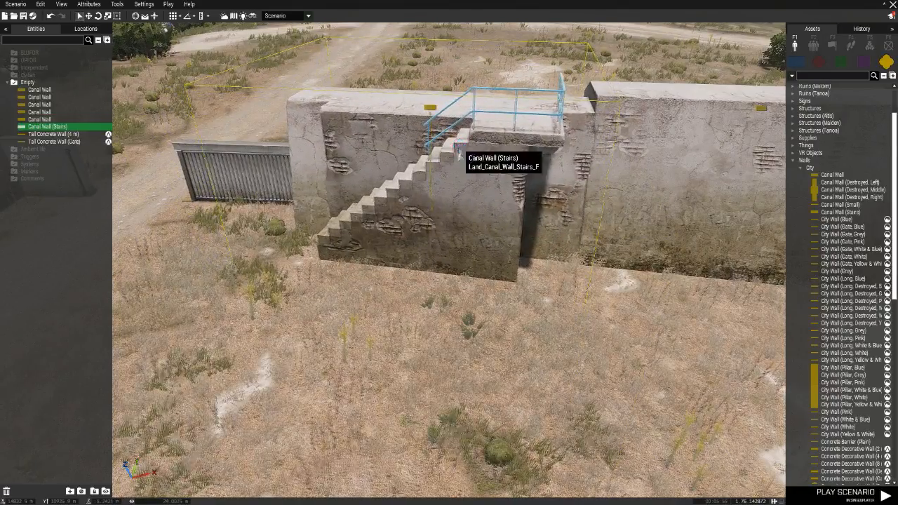
Raise and nudge the stairs section so it sits flush with the adjoining canal wall and the gate's end.
key("a")
key("w")
key("d")
key("s")
key("w")
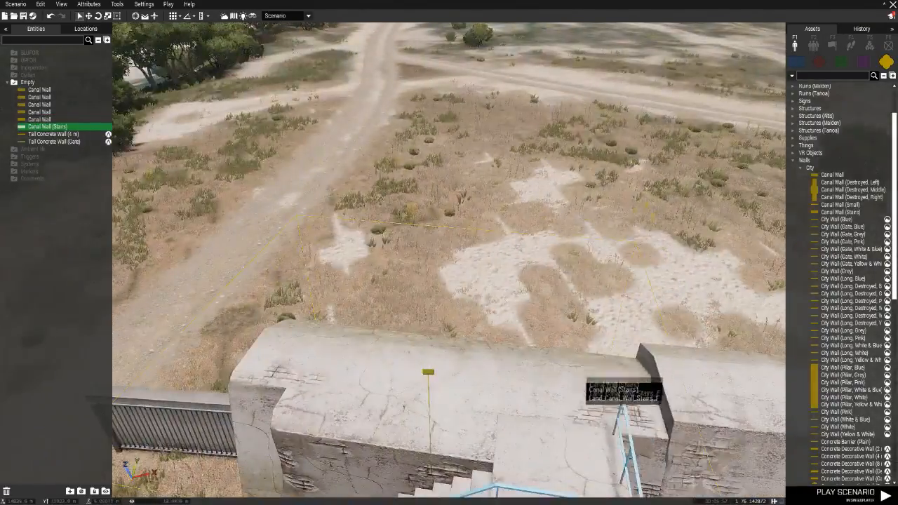
left_click_drag(543, 461, 542, 434, "alt")
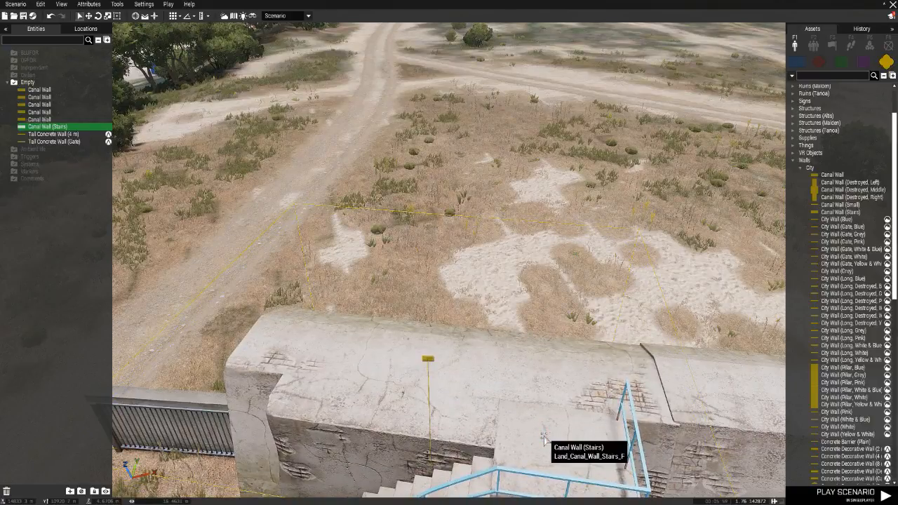
key("a")
right_click_drag(542, 440, 601, 446)
left_click_drag(486, 408, 484, 403)
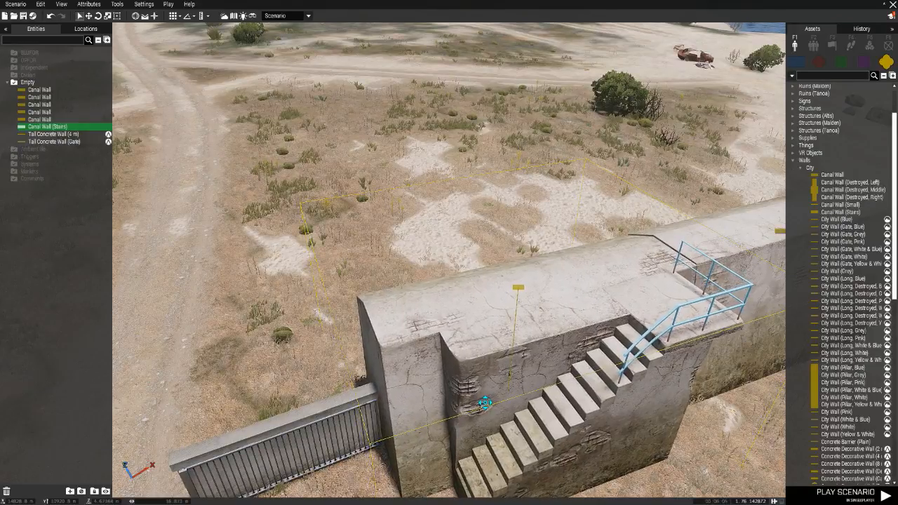
Extend the wall beyond the stairs toward the shore with two more pasted canal walls joined end to end.
left_click(249, 314)
key("w")
right_click_drag(250, 314, 463, 322)
key("d")
scroll(453, 327, "down", 5)
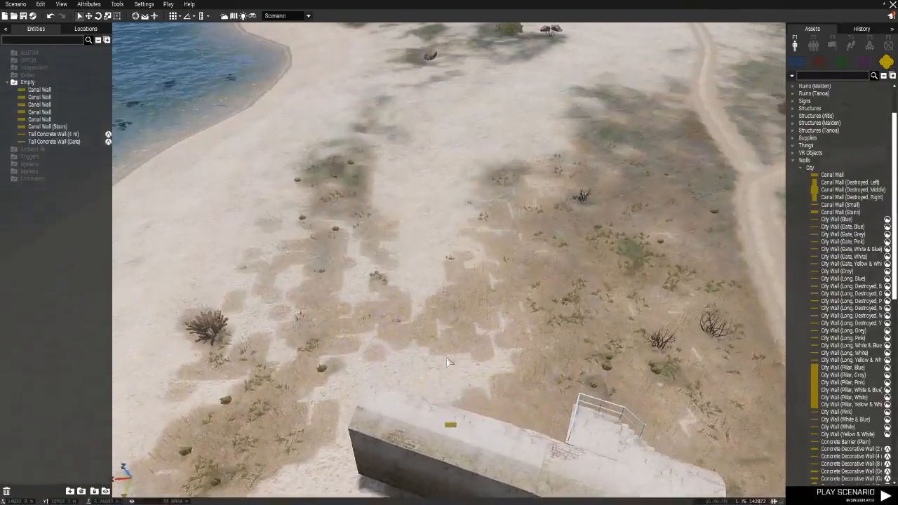
key("s")
key("ctrl+v")
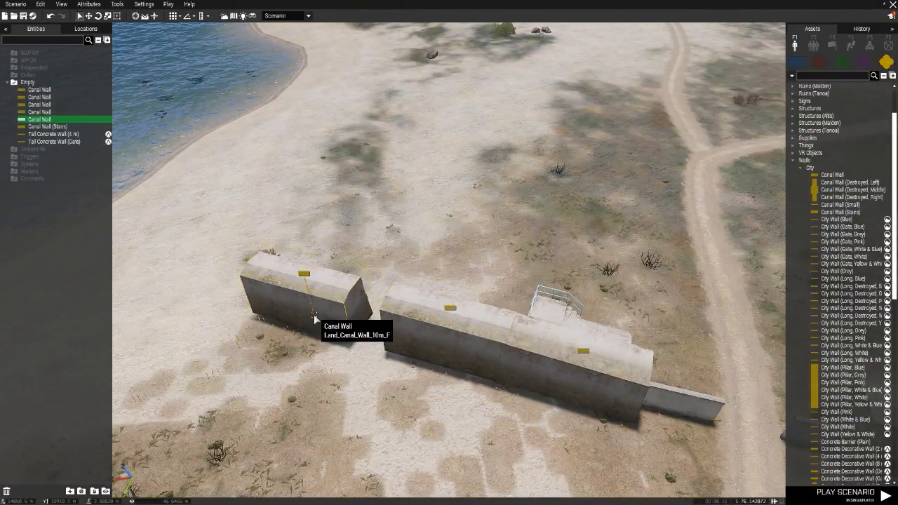
left_click_drag(314, 318, 349, 321)
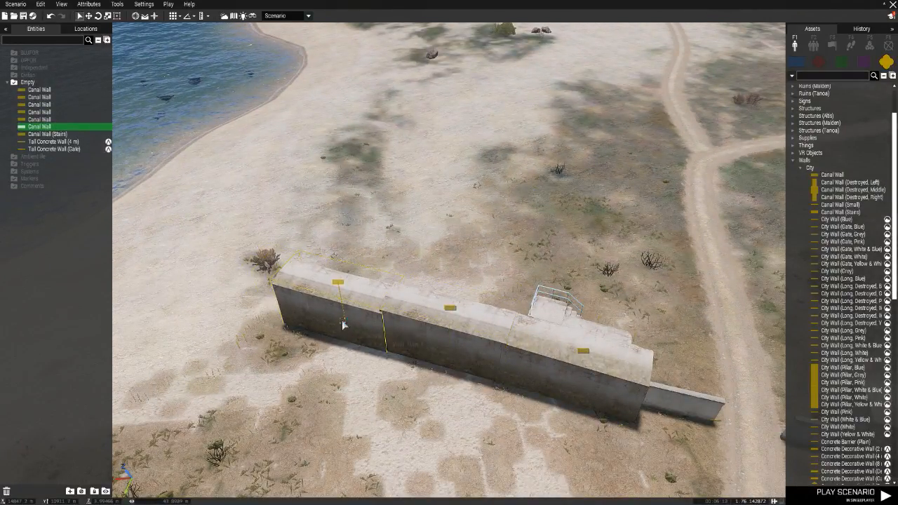
key("a")
key("ctrl+v")
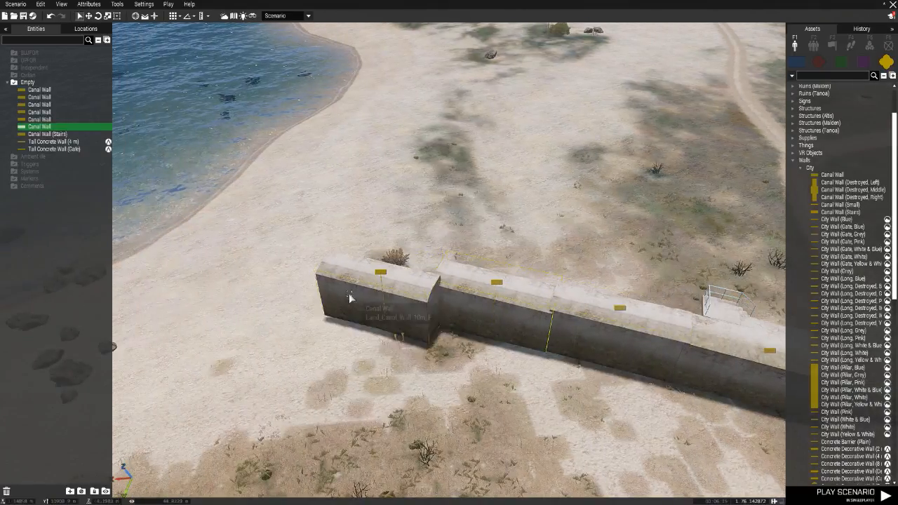
left_click_drag(385, 300, 387, 286)
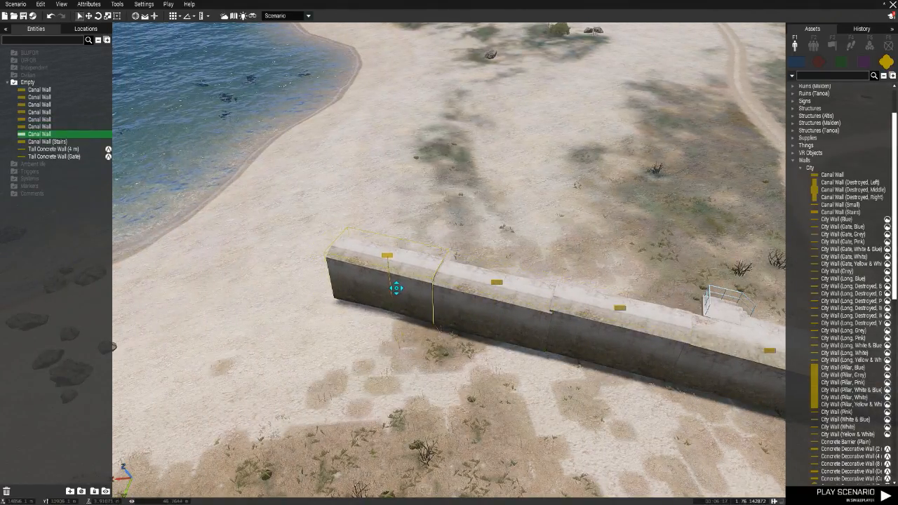
Raise the last canal wall section nearest the shore to line up with its neighbour.
key("w")
key("a")
key("z")
right_click_drag(449, 312, 476, 278)
key("a")
key("w")
left_click_drag(475, 277, 484, 248, "alt")
Extend the barrier from its shoreward end toward the water with more pasted canal walls joined end to end.
key("q")
right_click_drag(544, 308, 574, 356)
scroll(573, 357, "down", 4)
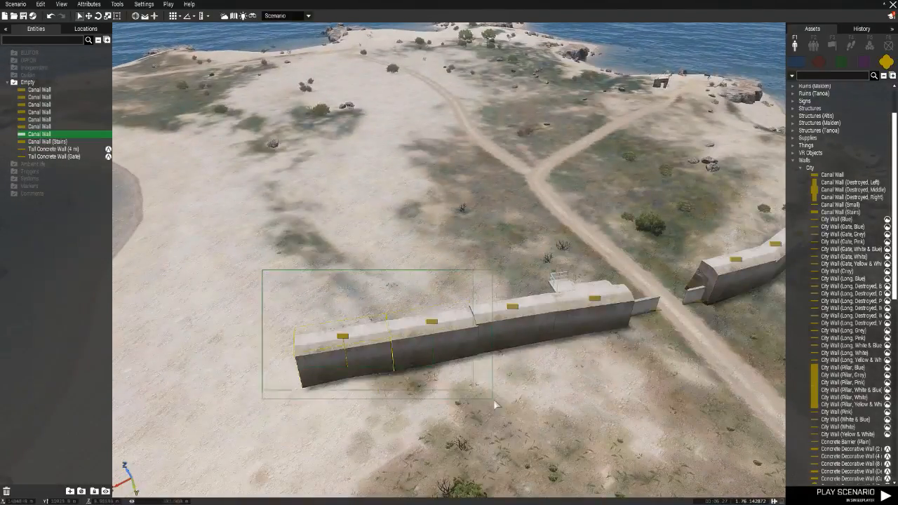
scroll(455, 339, "up", 8)
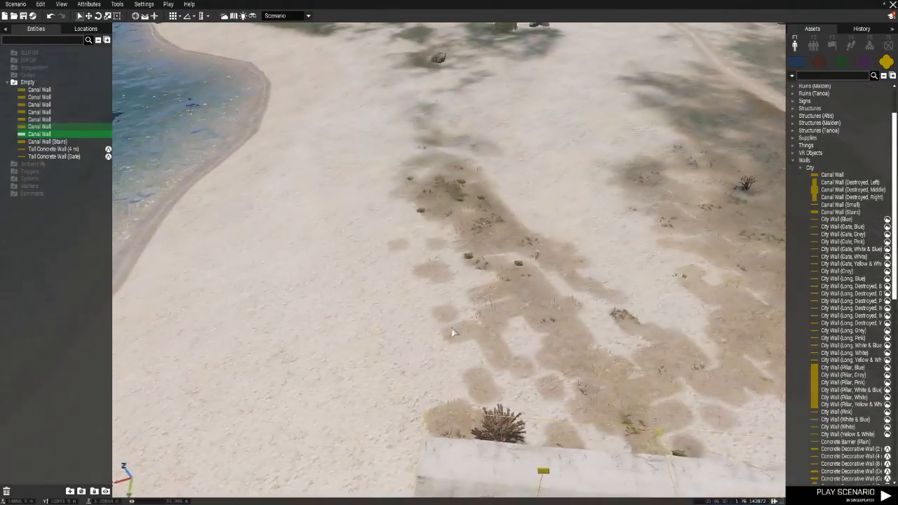
scroll(452, 332, "down", 3)
key("ctrl+v")
left_click_drag(391, 317, 483, 309)
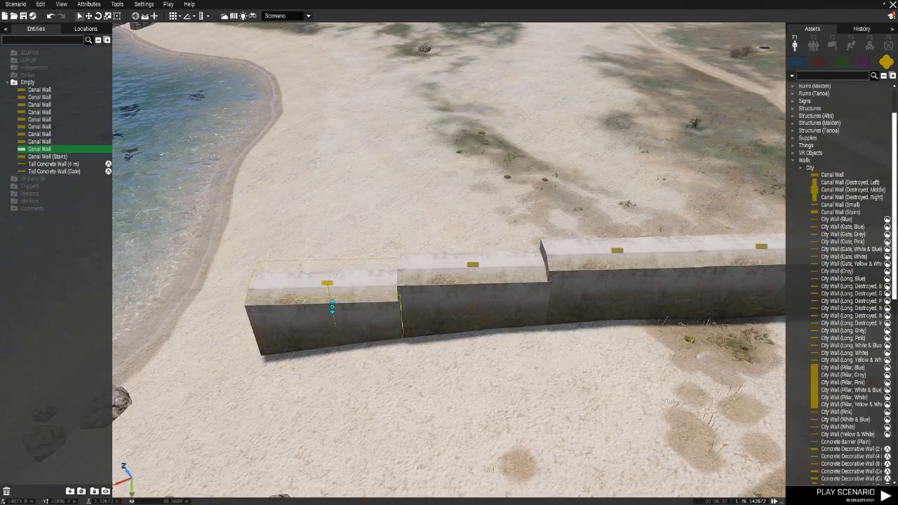
key("a")
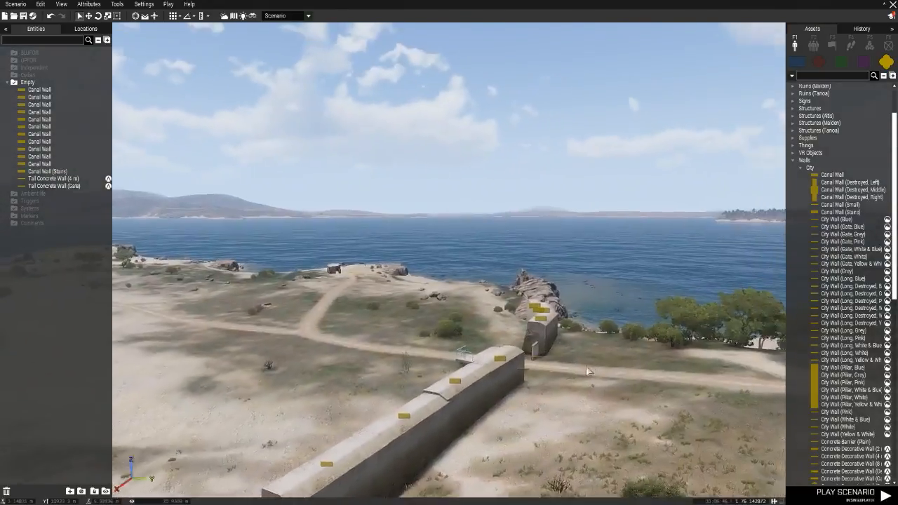
Lower the Canal Wall (Stairs) section beside the gate so its top forms a platform below the adjoining wall.
key("d")
right_click_drag(586, 366, 611, 436)
key("s")
right_click_drag(567, 390, 492, 375)
key("w")
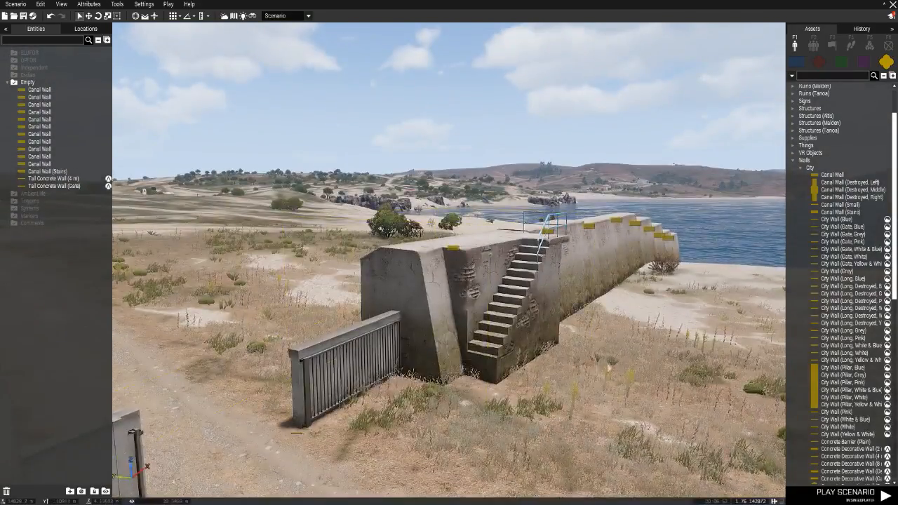
key("d")
right_click_drag(608, 368, 522, 359)
key("s")
key("w")
left_click_drag(491, 327, 493, 372, "alt")
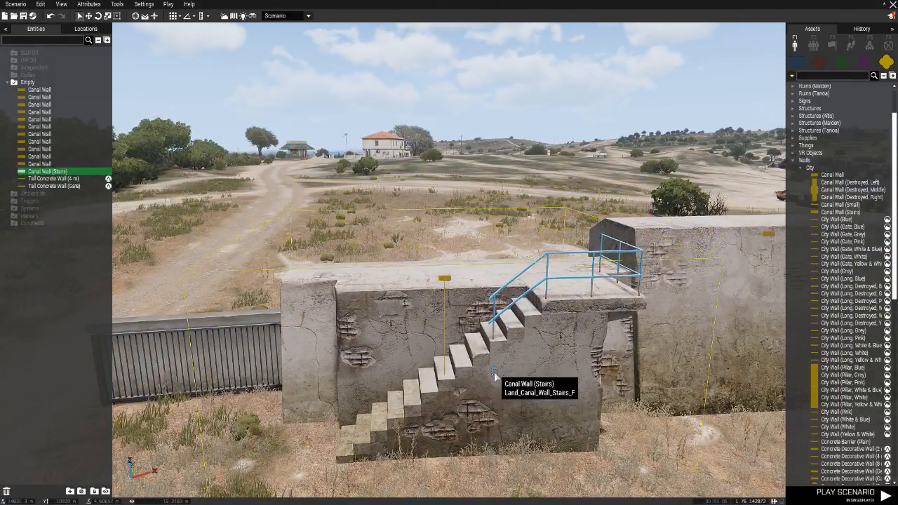
key("w")
right_click_drag(494, 372, 599, 370)
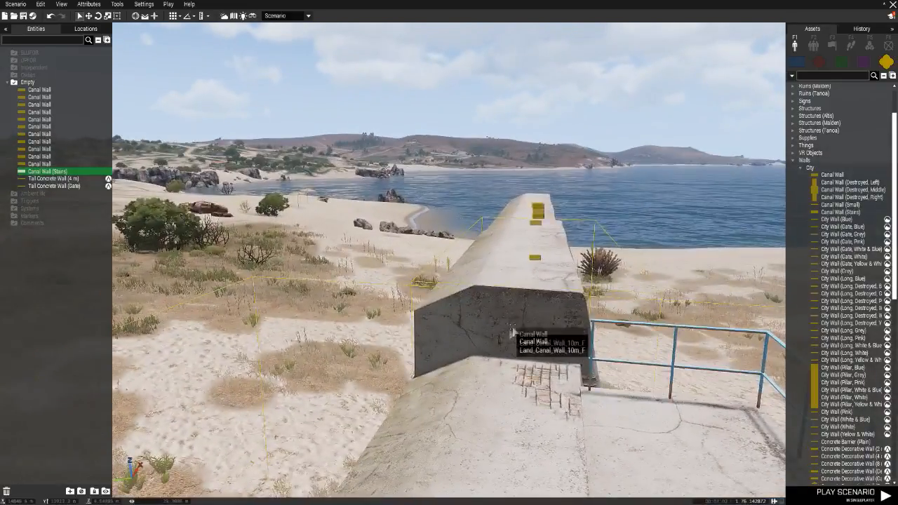
Place a Sandbag Wall (Long) from the military fences on the stairs platform, aligned with its outer edge beside the higher wall.
key("s")
key("s")
key("a")
right_click_drag(471, 286, 632, 343)
scroll(844, 156, "up", 3)
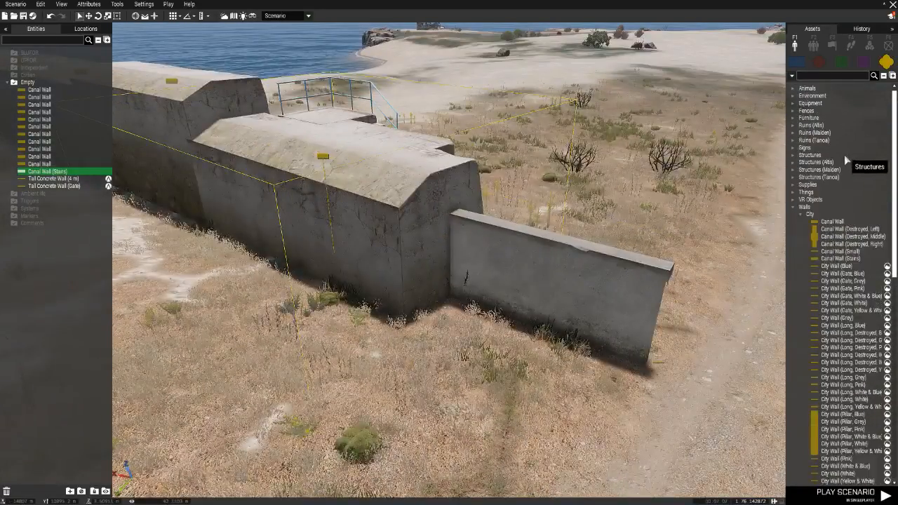
left_click(793, 112)
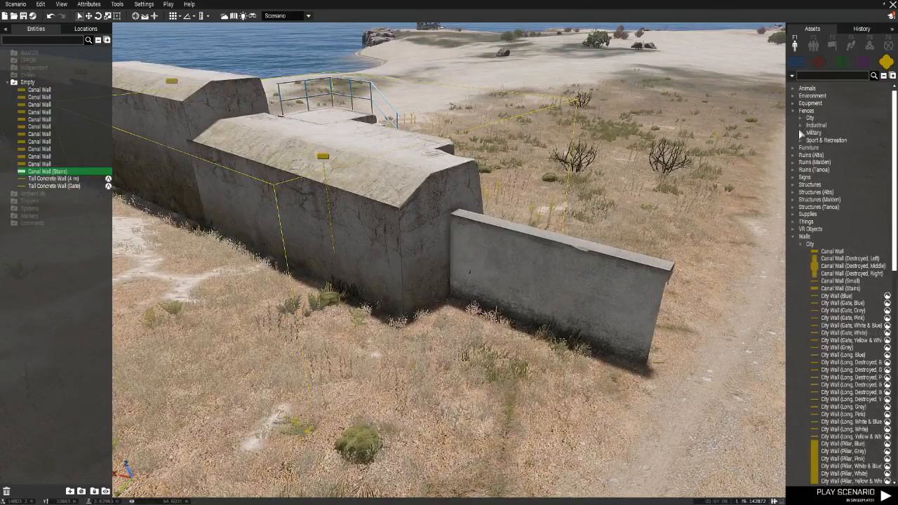
left_click(800, 133)
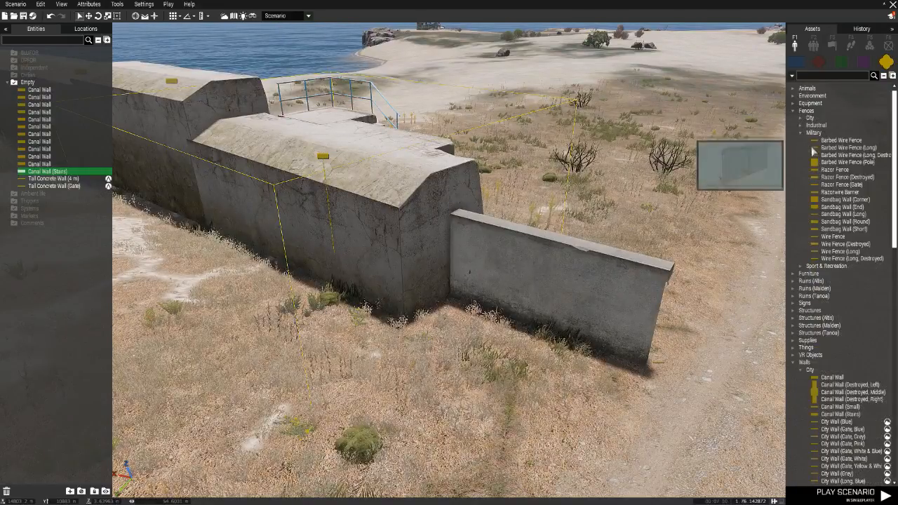
key("w")
left_click(837, 215)
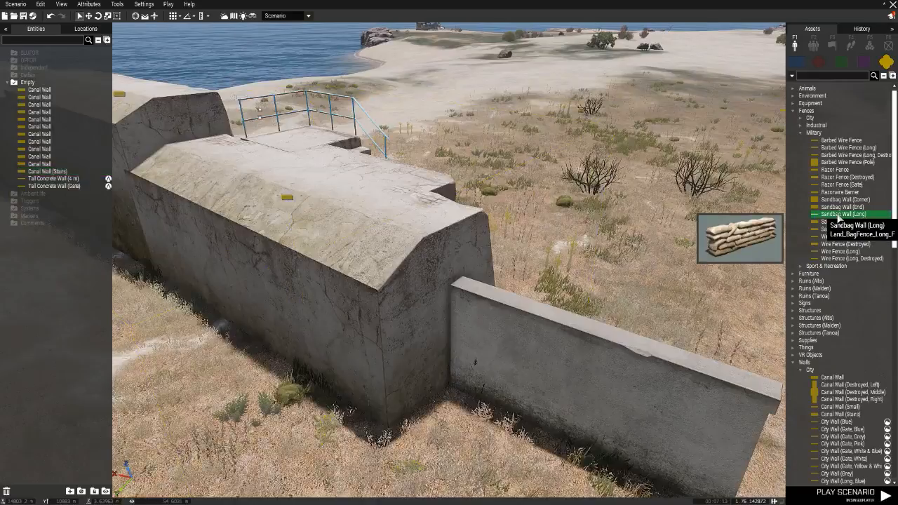
key("w")
key("a")
left_click_drag(421, 305, 357, 344, "shift")
left_click_drag(406, 303, 266, 240)
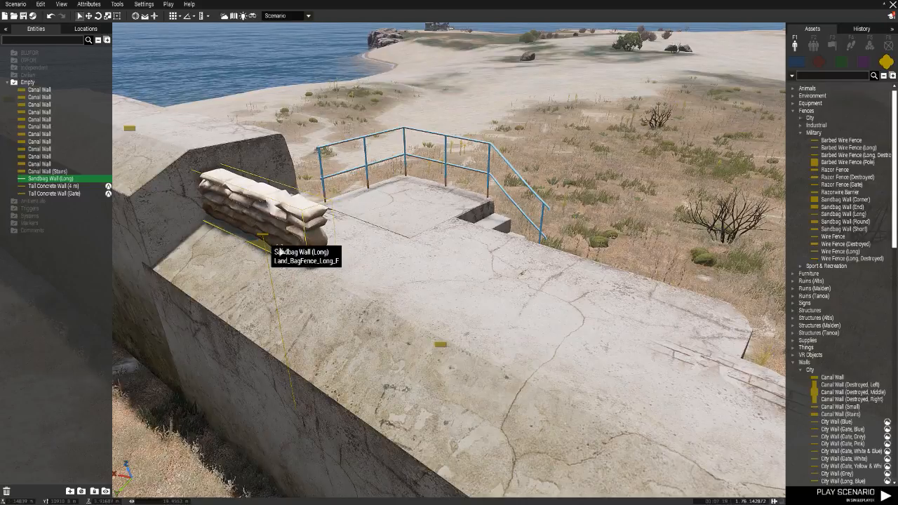
Continue the sandbag row toward the gate with two pasted Sandbag Wall (Long) pieces, aligned along the platform's outer edge.
key("ctrl+v")
left_click_drag(360, 289, 385, 293)
key("ctrl+v")
left_click_drag(579, 384, 580, 375)
right_click_drag(556, 376, 429, 269)
key("s")
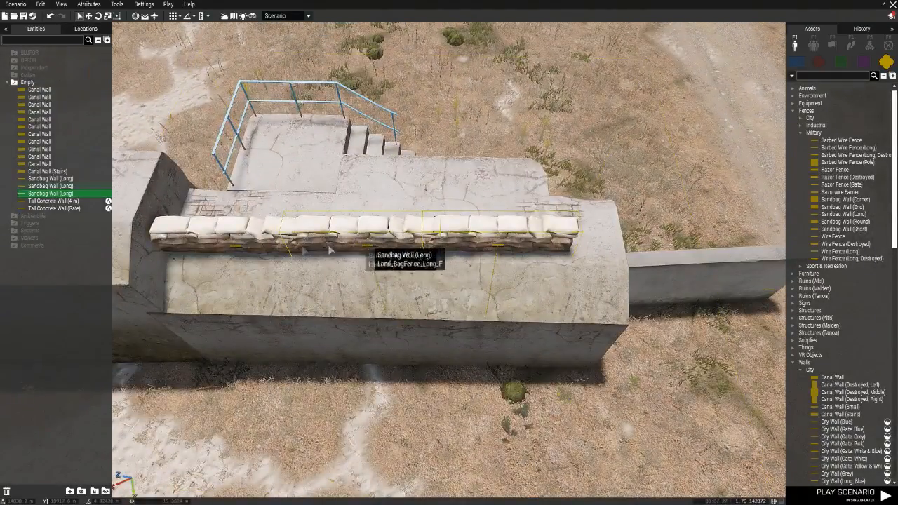
left_click_drag(360, 247, 360, 294, "shift")
left_click_drag(378, 260, 364, 251)
Add a Sandbag Wall (End) at the gate end of the sandbag row and rotate it to cap the row.
key("d")
right_click_drag(363, 255, 493, 272)
key("w")
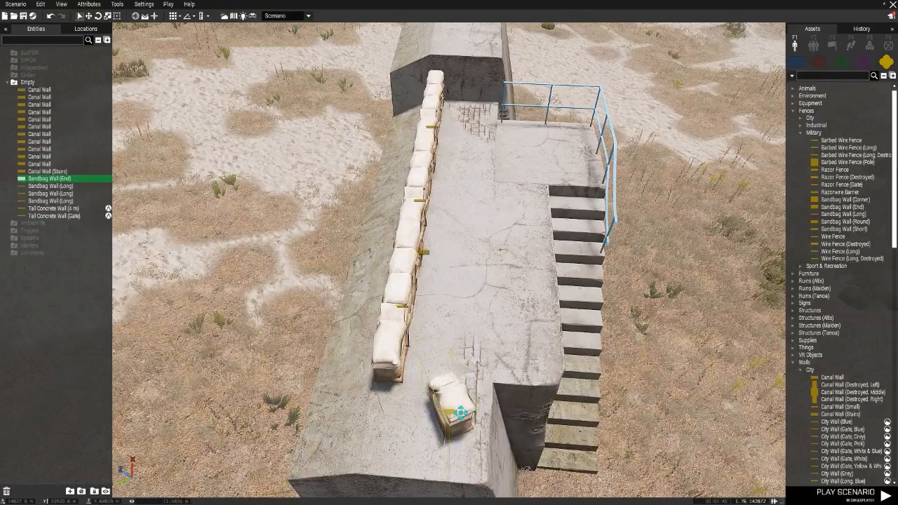
left_click_drag(361, 384, 465, 286, "shift")
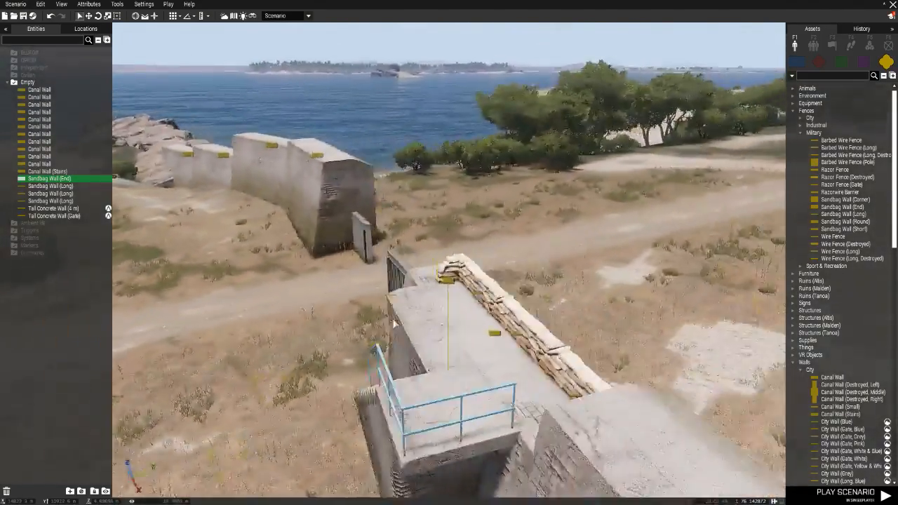
Examine the barrier from both sides and survey the ground and shoreline of the peninsula behind it.
right_click_drag(395, 324, 245, 324)
key("s")
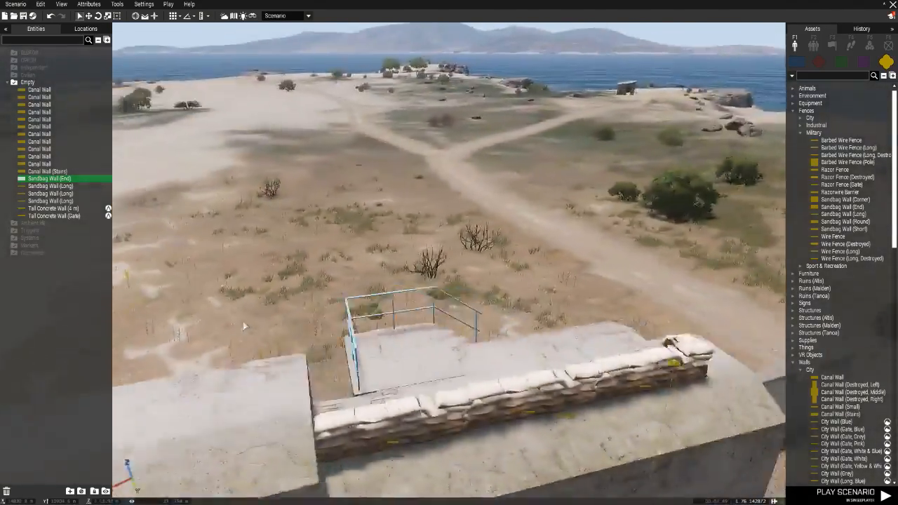
key("s")
right_click_drag(580, 331, 653, 320)
key("d")
key("q")
key("w")
key("a")
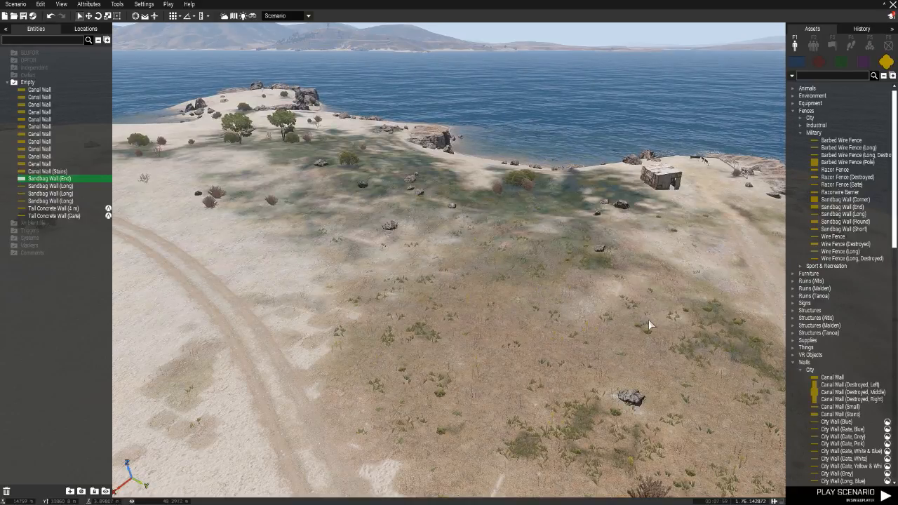
right_click_drag(623, 314, 567, 310)
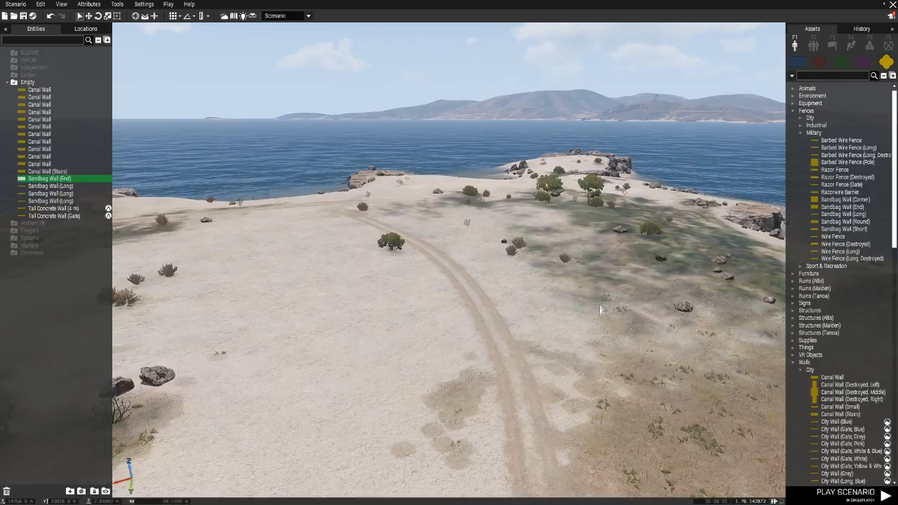
key("s")
right_click_drag(602, 321, 606, 338)
key("w")
key("d")
key("w")
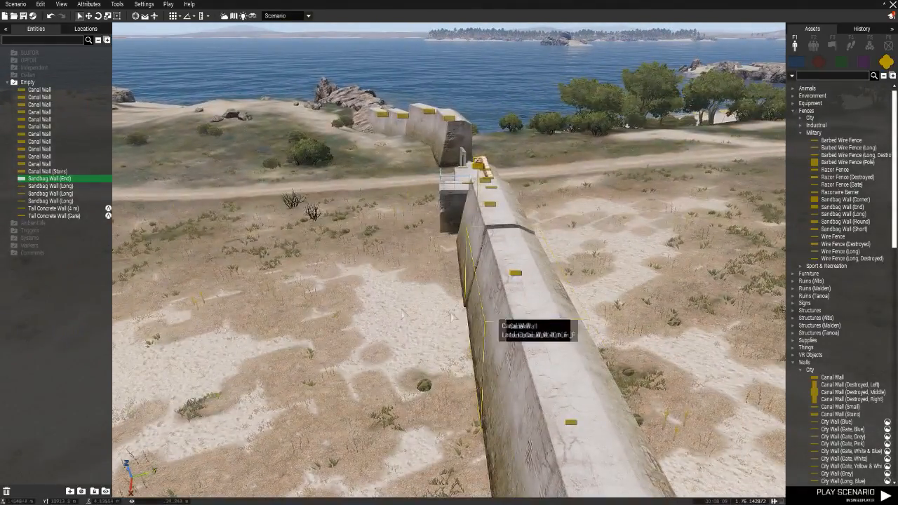
key("a")
right_click_drag(523, 329, 637, 338)
key("s")
key("a")
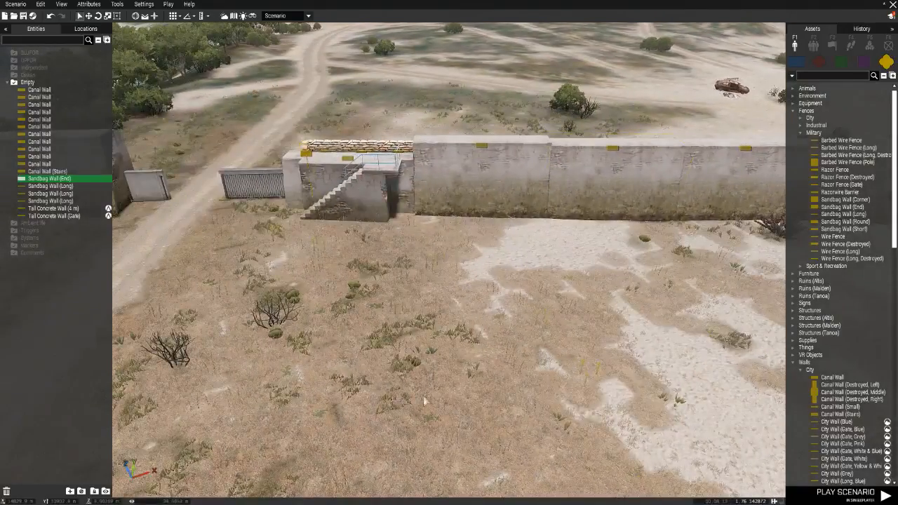
key("d")
key("w")
right_click_drag(526, 313, 384, 310)
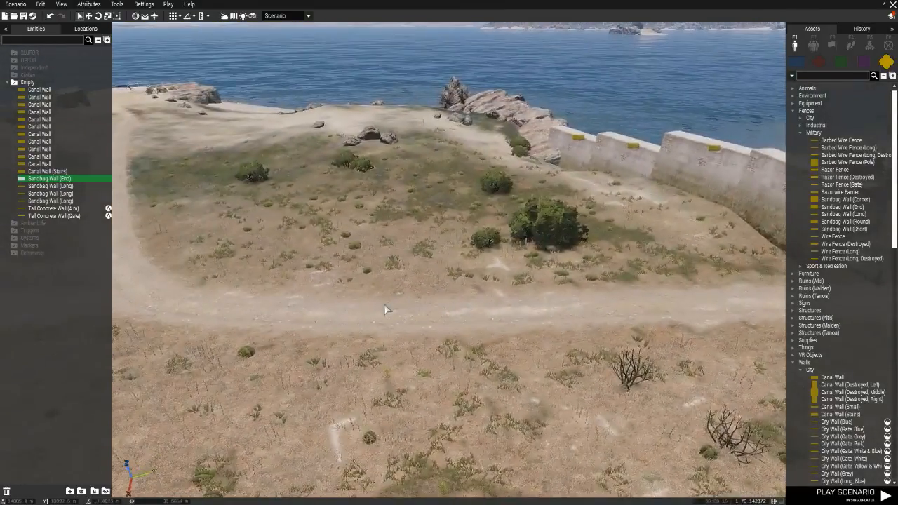
key("w")
right_click_drag(530, 294, 163, 282)
key("w")
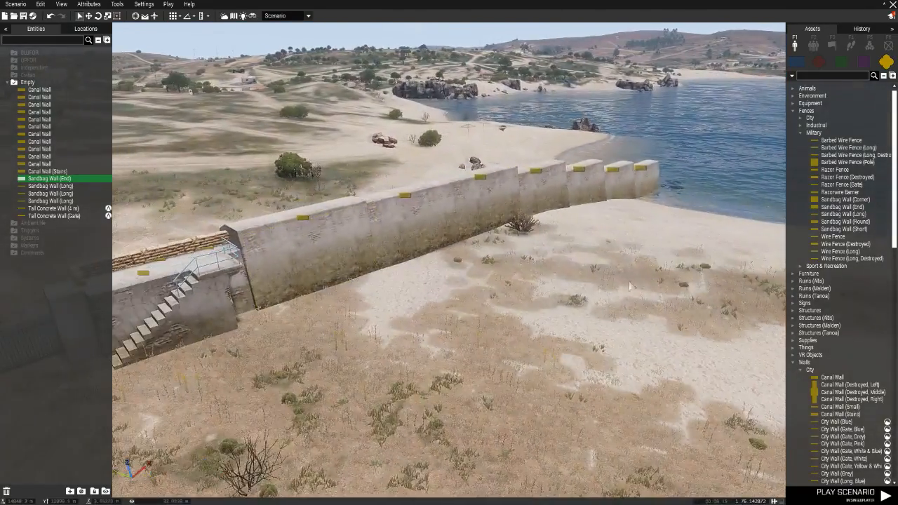
right_click_drag(620, 285, 425, 305)
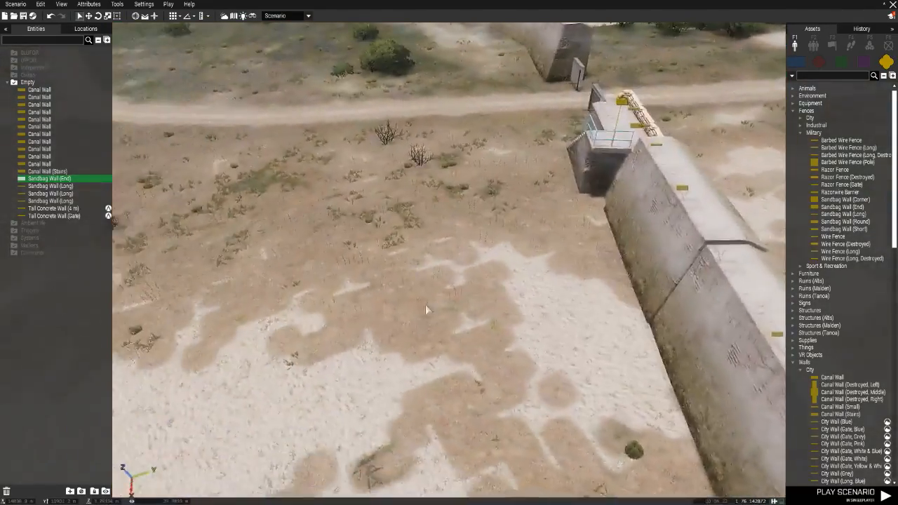
key("w")
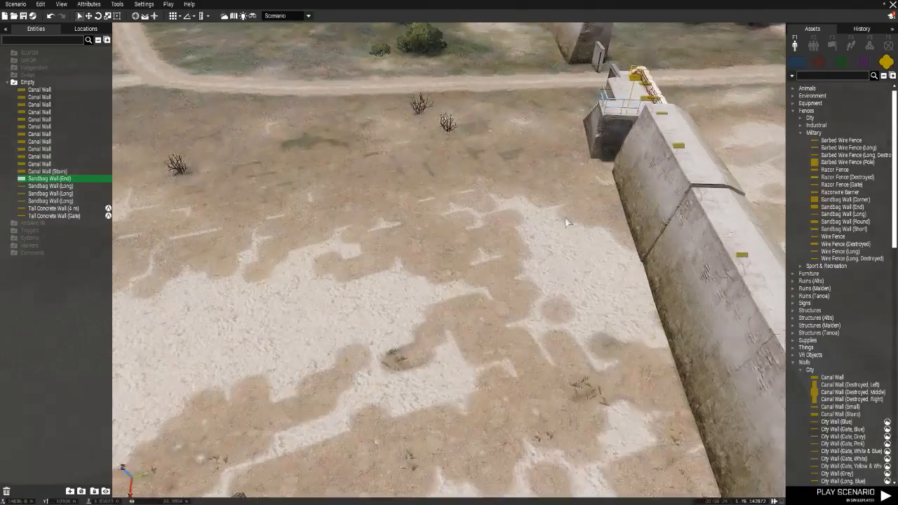
key("s")
right_click_drag(516, 245, 597, 237)
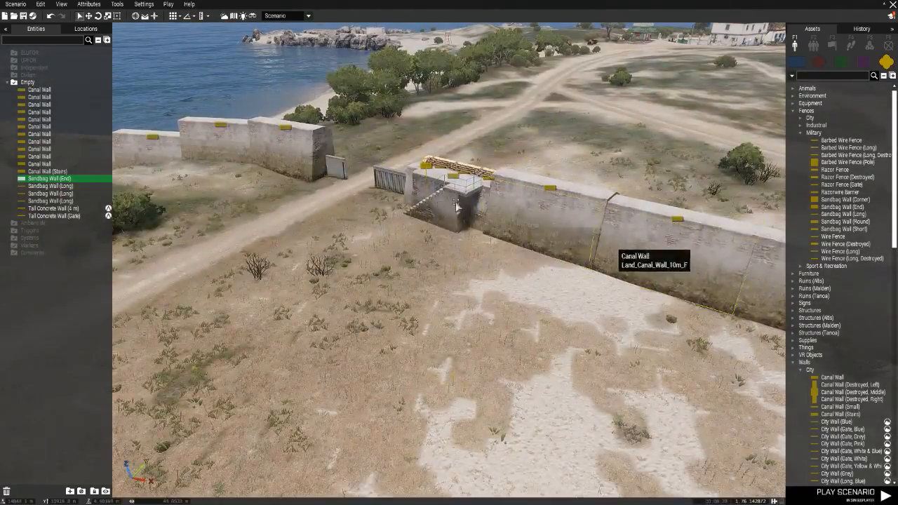
right_click_drag(632, 284, 449, 159)
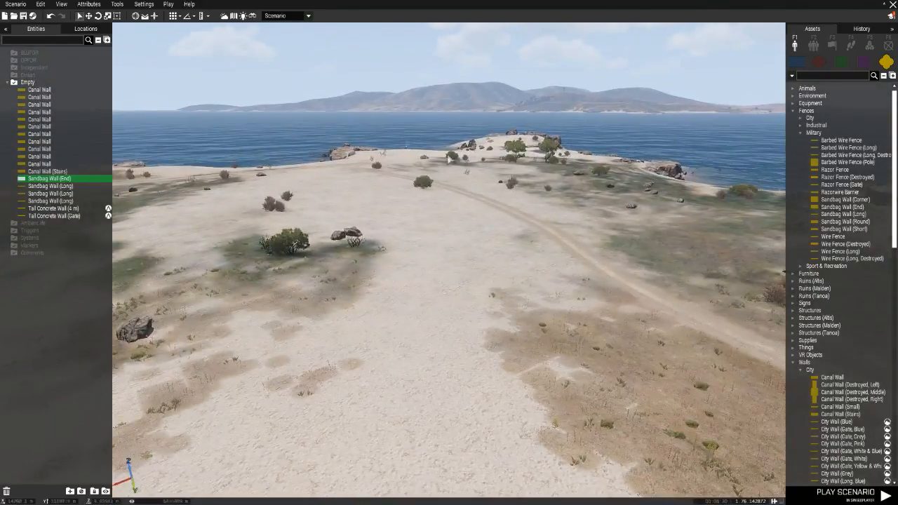
right_click_drag(394, 269, 220, 262)
key("w")
key("w")
key("s")
key("a")
key("w")
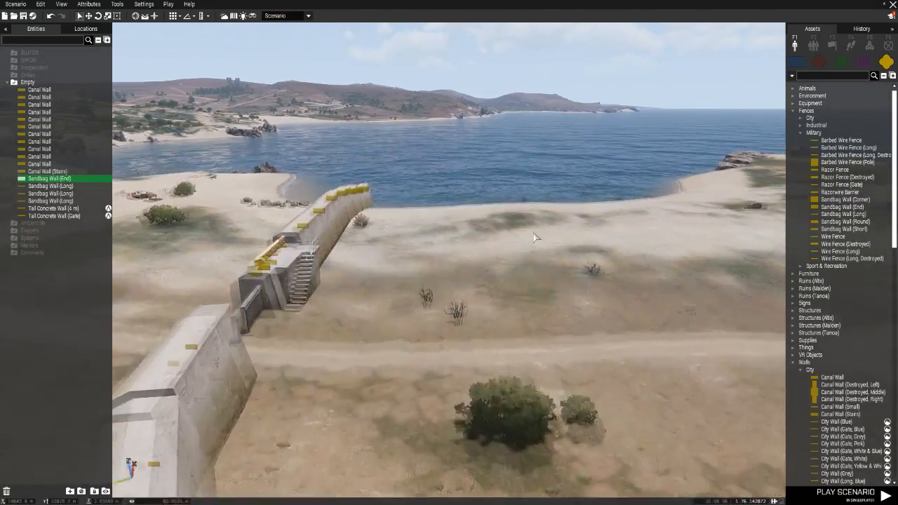
Place a Canal Wall (Small) behind the barrier near the stairs, projecting inward from the main wall.
key("z")
right_click_drag(534, 233, 301, 261)
key("q")
key("w")
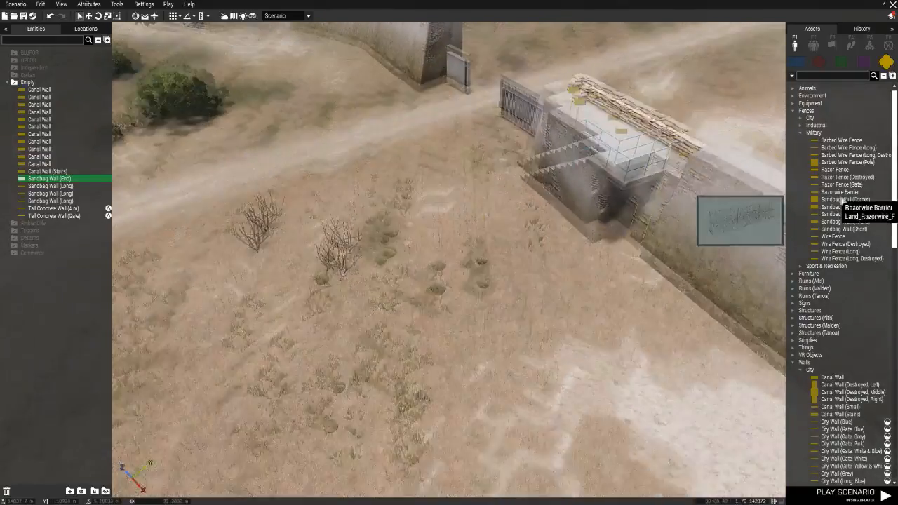
scroll(826, 348, "down", 7)
key("w")
key("s")
key("d")
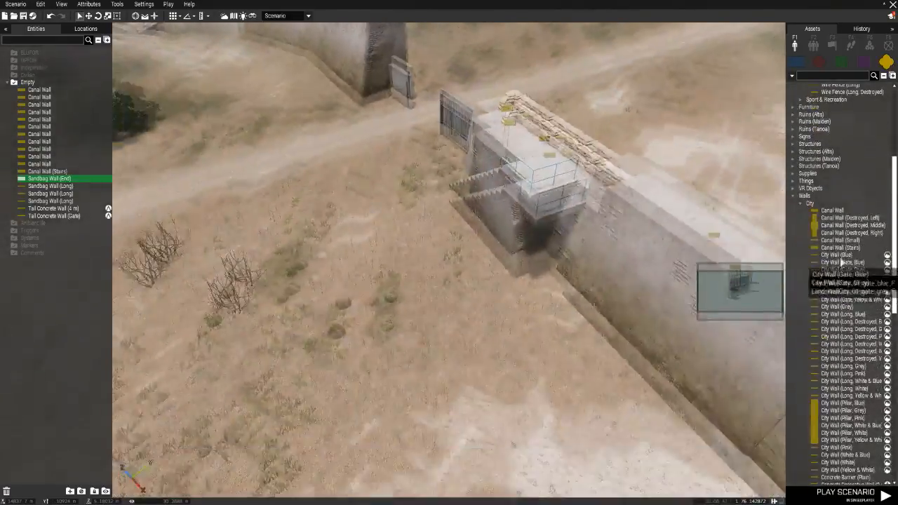
left_click_drag(806, 240, 503, 284)
Copy the small canal wall and place the duplicate farther toward the shore, projecting inward from a joint in the main wall.
key("ctrl+c")
key("ctrl+v")
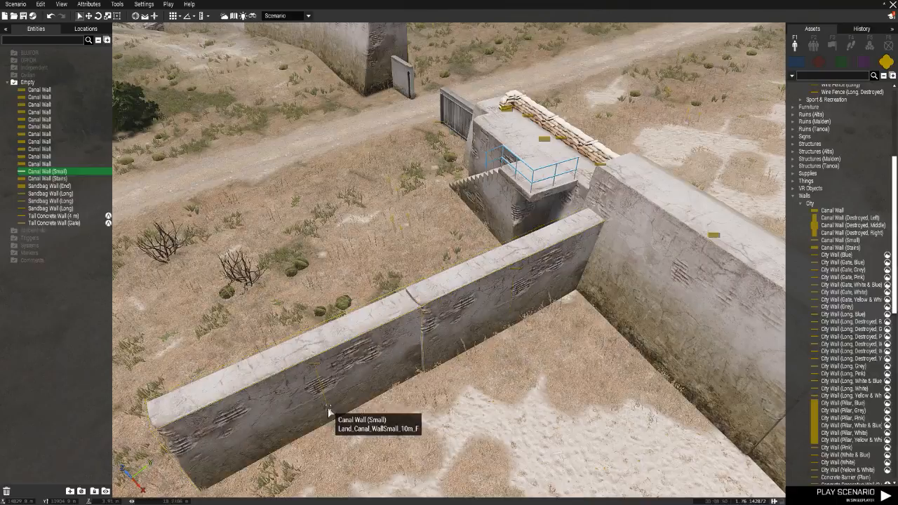
key("s")
key("d")
left_click_drag(330, 402, 495, 311)
key("w")
key("a")
key("w")
key("s")
key("d")
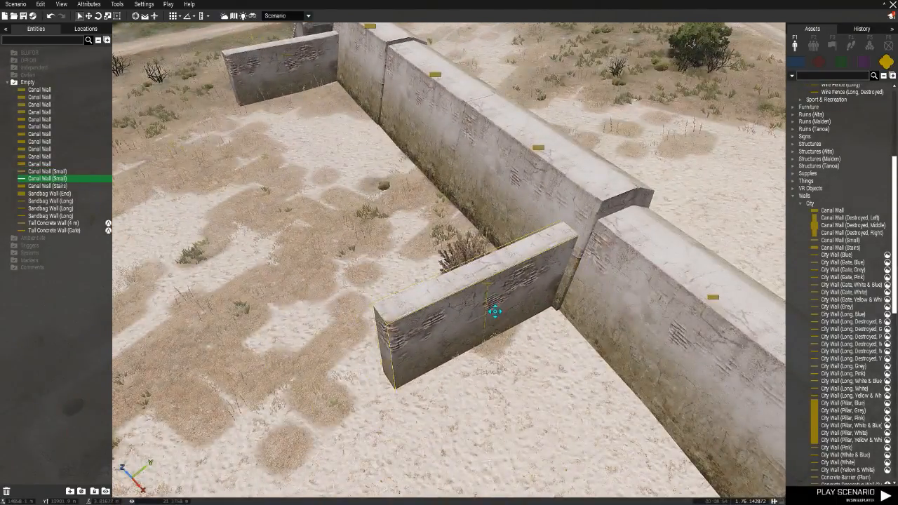
Lengthen the shoreward inner wall with two more pasted Canal Wall (Small) sections joined end to end.
key("ctrl+v")
left_click_drag(262, 432, 289, 425)
right_click_drag(289, 425, 531, 371)
key("s")
right_click_drag(552, 316, 398, 387)
key("d")
key("ctrl+v")
left_click_drag(511, 378, 527, 373)
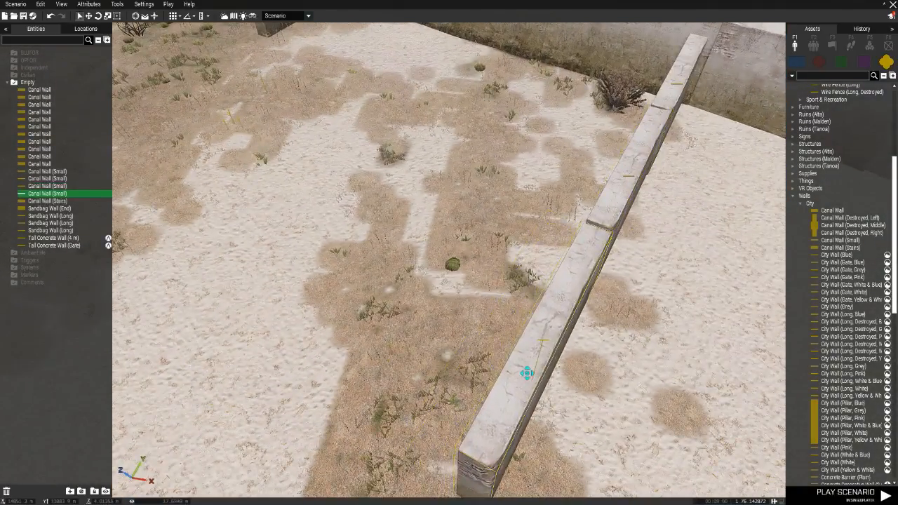
Place an H-barrier Wall (Long) from the military walls in line with the free end of the small canal wall near the stairs.
key("a")
right_click_drag(543, 354, 582, 312)
scroll(854, 283, "up", 2)
scroll(852, 282, "down", 5)
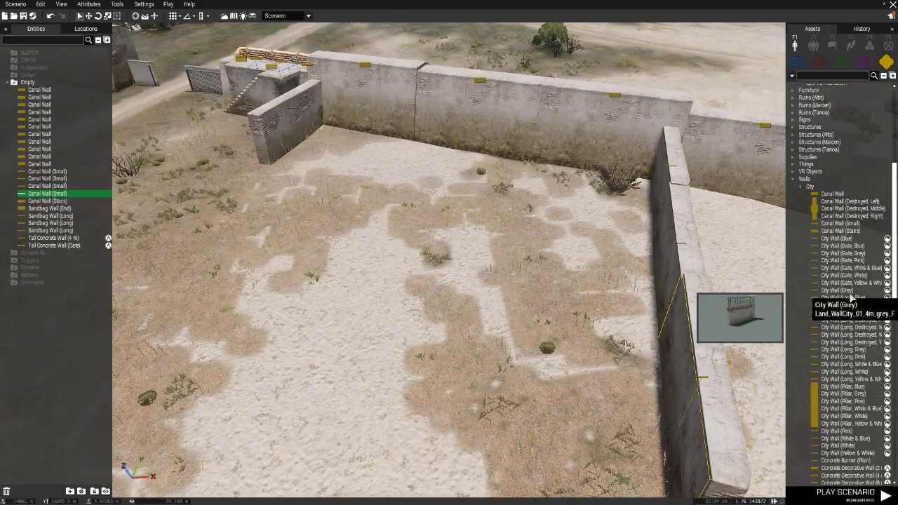
scroll(842, 246, "up", 4)
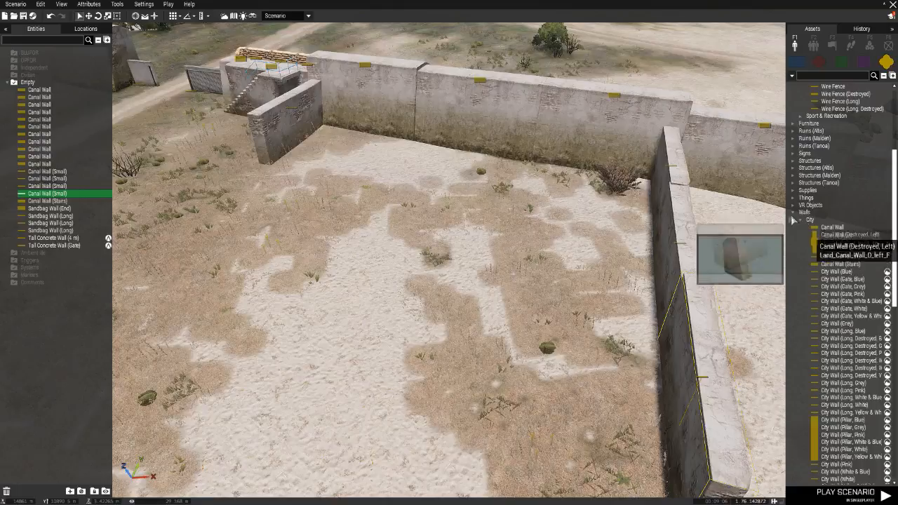
left_click(800, 219)
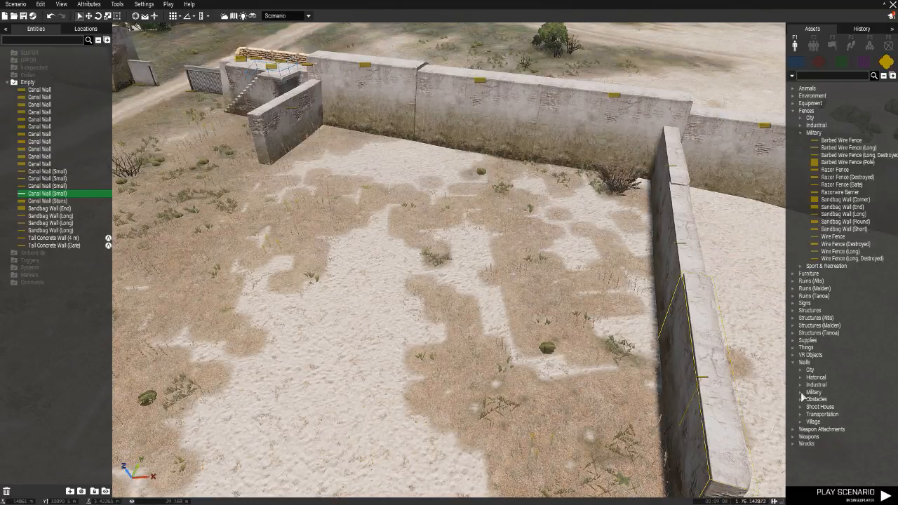
scroll(815, 395, "down", 4)
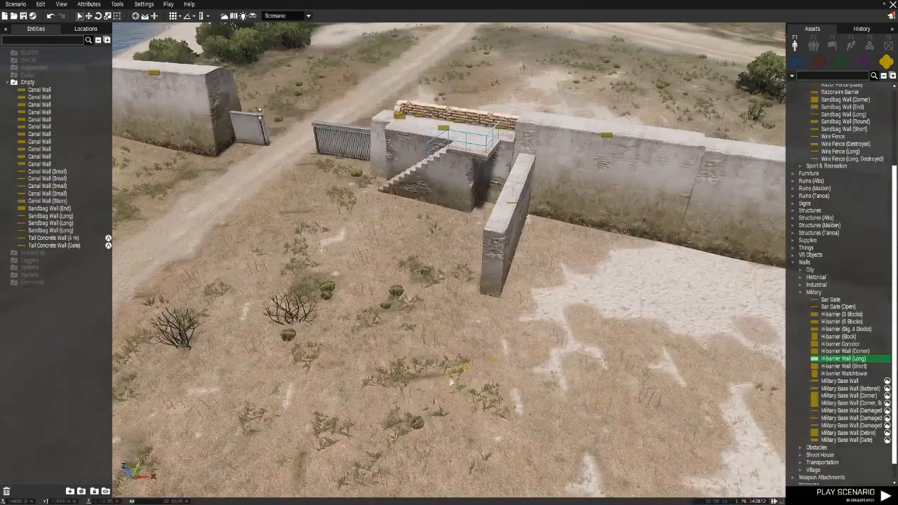
left_click_drag(842, 359, 461, 375)
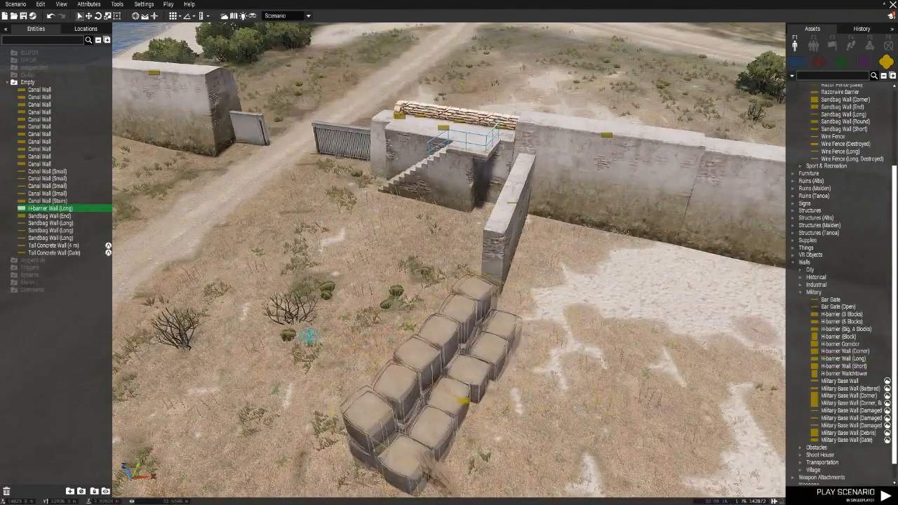
left_click_drag(466, 400, 498, 361)
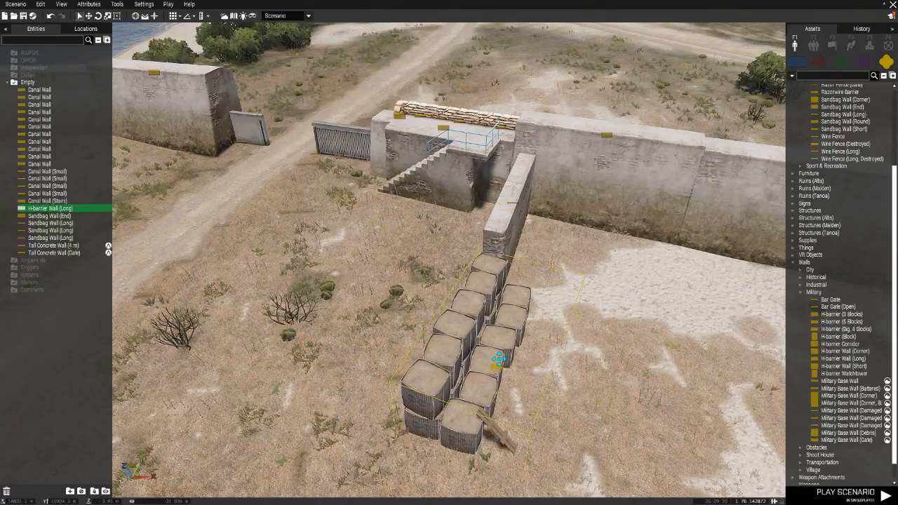
right_click_drag(601, 362, 481, 349)
mouse_move(518, 328)
left_mouse_down()
mouse_move(501, 328)
mouse_move(507, 334)
left_mouse_up()
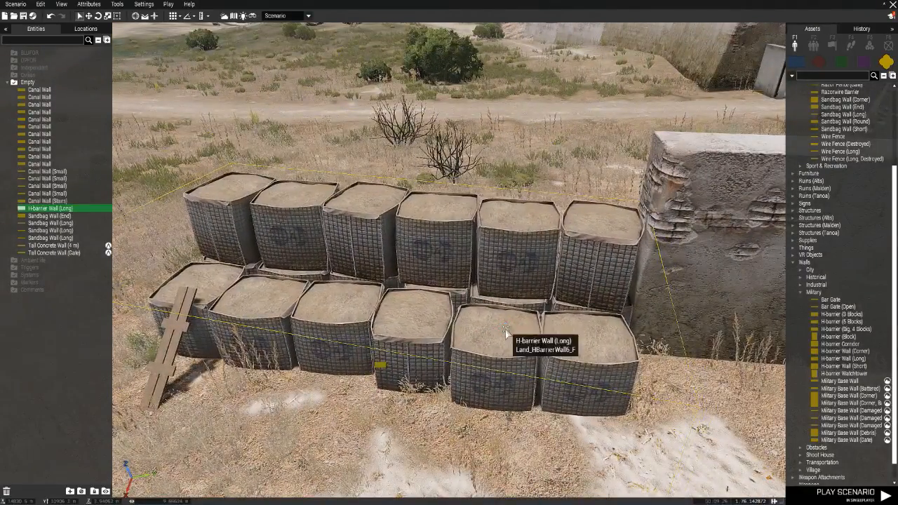
Extend the H-barrier line with a pasted H-barrier Wall (Long), rotated to match and joined to the end of the first.
key("a")
key("a")
right_click_drag(497, 333, 643, 371)
key("w")
key("a")
key("ctrl+v")
left_click_drag(560, 347, 388, 293, "shift")
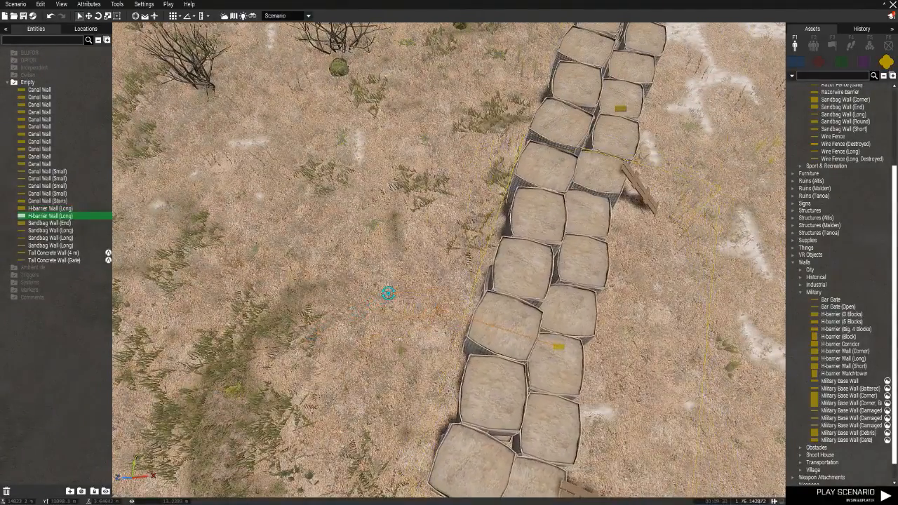
left_click_drag(502, 331, 507, 325)
key("s")
right_click_drag(508, 325, 602, 281)
key("s")
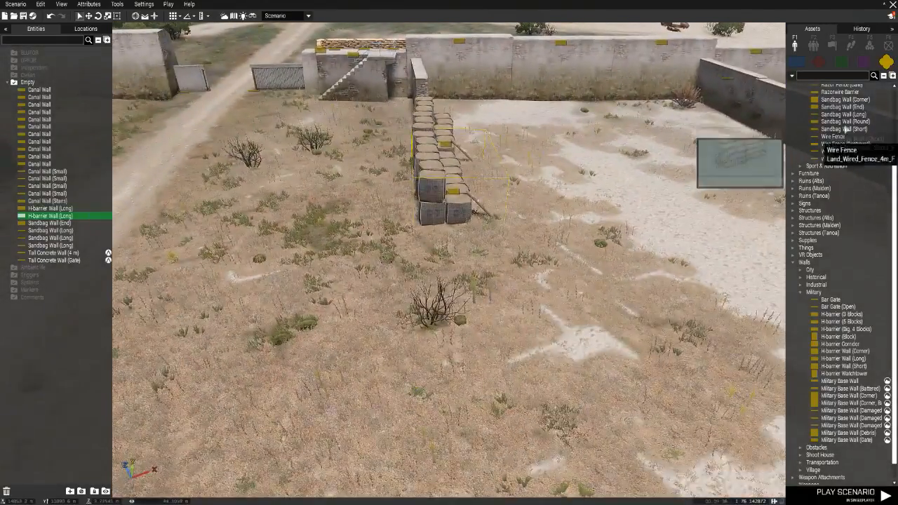
Place an H-barrier Wall (Corner) beyond the end of the long H-barriers, leaving an entrance gap, and rotate it toward the shore.
key("w")
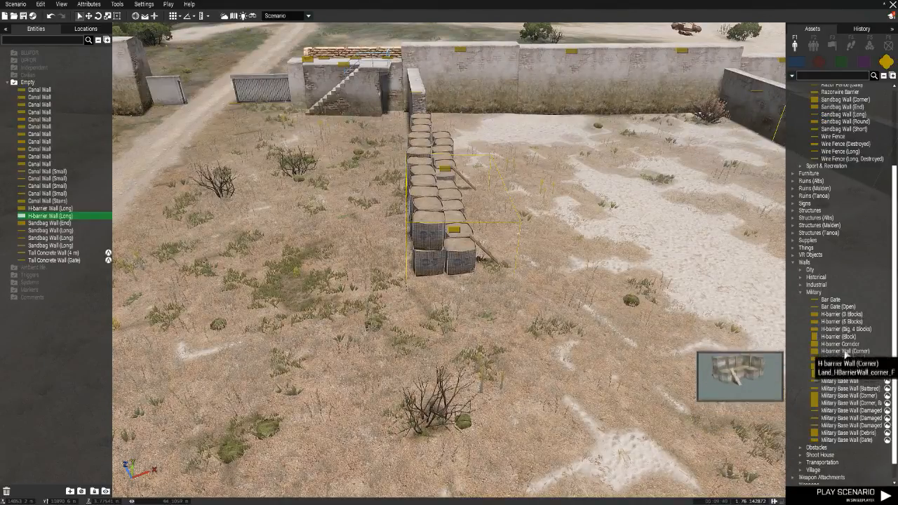
left_click(497, 398)
left_click_drag(497, 397, 521, 501, "shift")
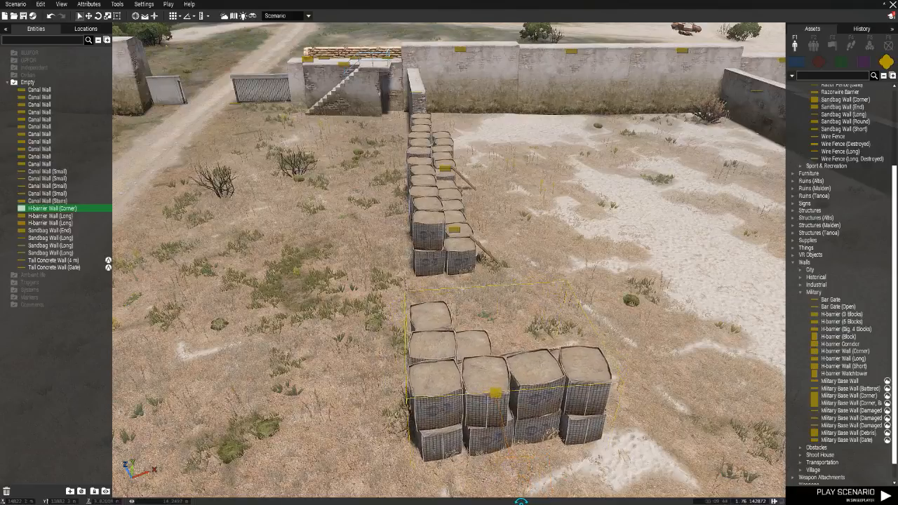
right_click_drag(449, 263, 463, 280)
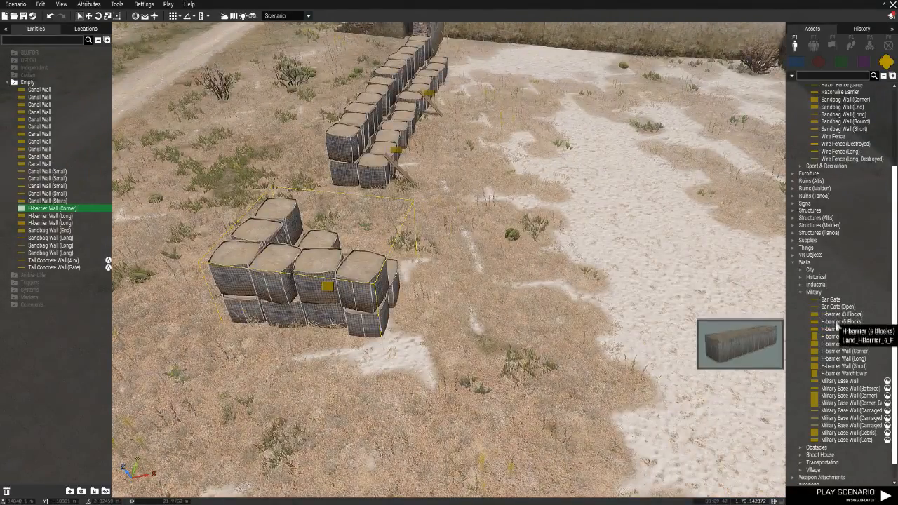
Place an H-barrier (Big, 4 Blocks), rotate it and join it to the shoreward end of the H-barrier corner.
left_click(496, 327)
left_click_drag(498, 331, 499, 250, "shift")
left_click_drag(506, 287, 515, 294)
Lengthen the rear H-barrier row toward the shore with two pasted H-barrier (Big, 4 Blocks) sections joined end to end.
key("d")
key("ctrl+v")
left_click_drag(663, 343, 611, 364)
key("d")
key("ctrl+v")
key("d")
Delete the end Canal Wall (Small) section of the shoreward inner wall, next to the big H-barrier row.
right_click_drag(611, 363, 493, 369)
key("s")
key("d")
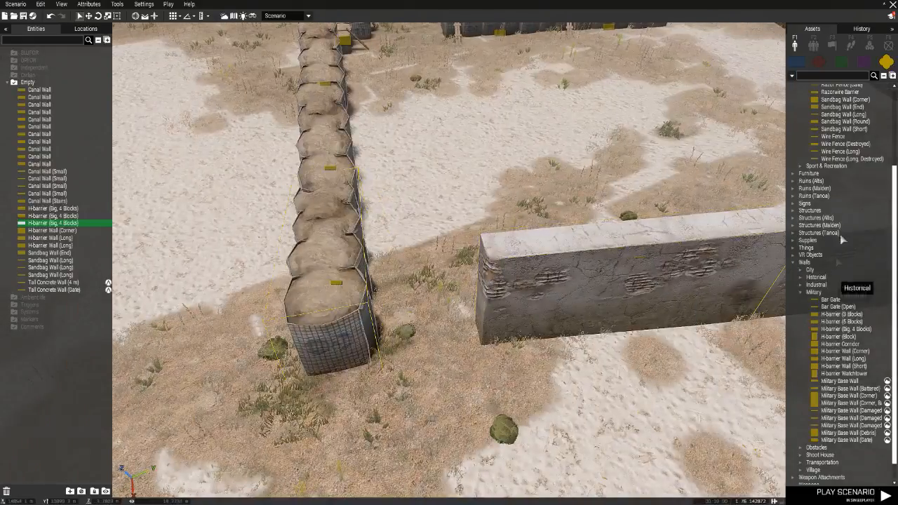
key("d")
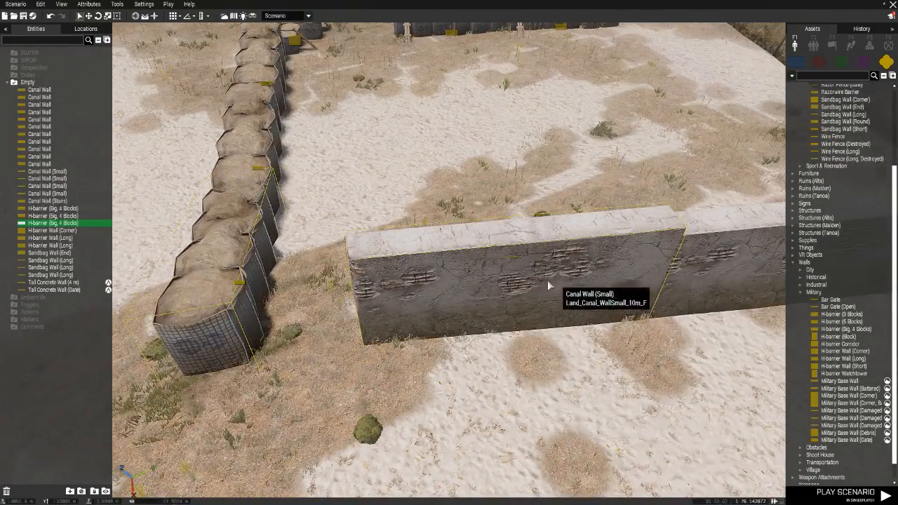
key("Delete")
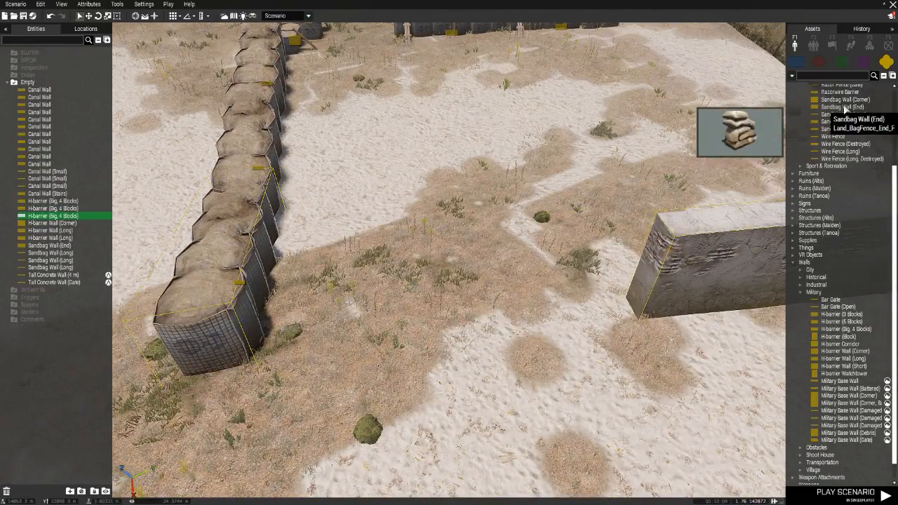
Add another H-barrier (Big, 4 Blocks) at the shoreward end of the row, rotated to turn the corner toward the inner canal wall.
left_click(849, 330)
left_click(442, 335)
left_click_drag(443, 335, 418, 242, "shift")
left_click_drag(391, 314, 303, 317)
key("a")
right_click_drag(370, 318, 345, 328)
key("a")
key("q")
key("d")
key("w")
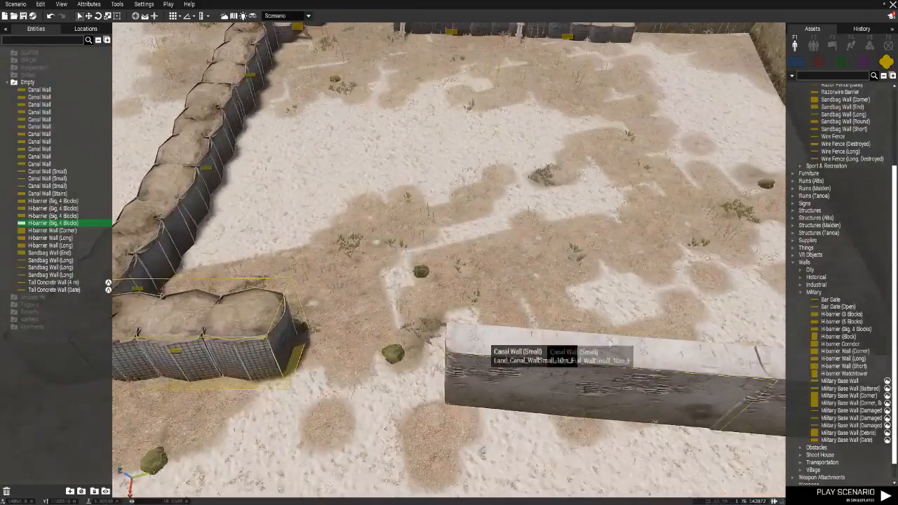
Close the gap to the shoreward canal wall with one more rotated H-barrier (Big, 4 Blocks), joined at both ends.
key("a")
key("s")
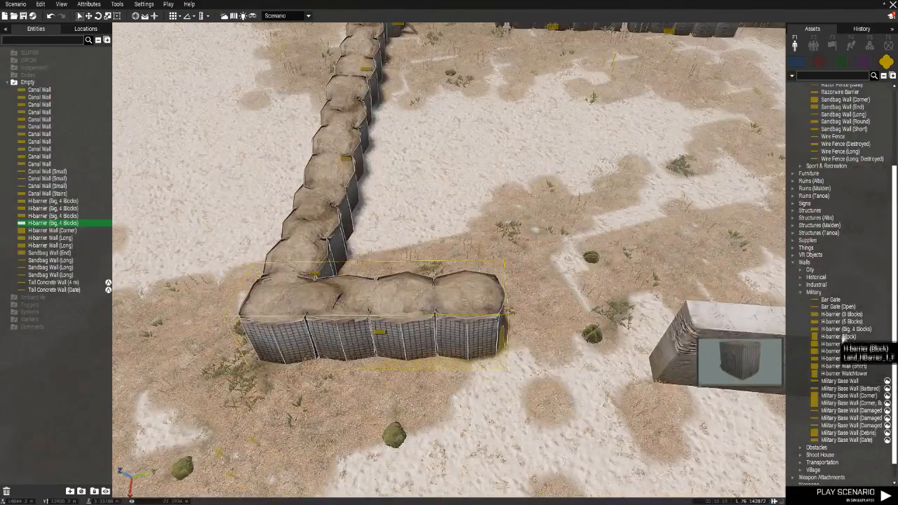
left_click(530, 345)
left_click_drag(530, 345, 525, 242, "shift")
left_click_drag(551, 329, 574, 324)
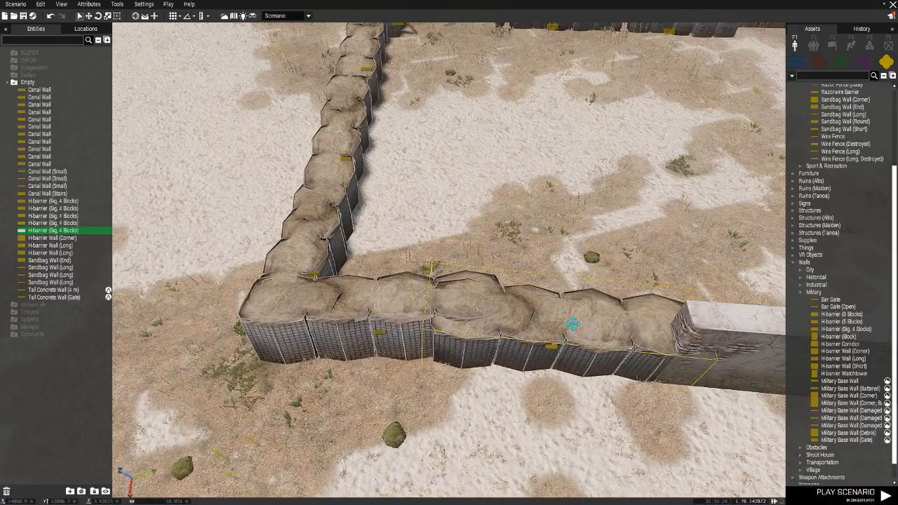
right_click_drag(572, 324, 278, 284)
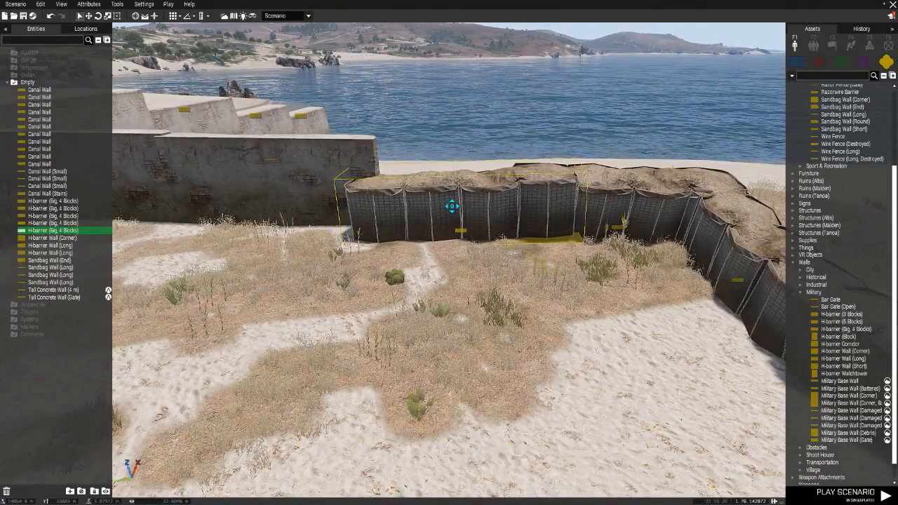
left_click(473, 324)
Place an H-barrier (3 Blocks) in the entrance gap between the long H-barrier line and the H-barrier corner.
right_click_drag(473, 324, 227, 340)
right_click_drag(433, 227, 633, 190)
key("s")
key("w")
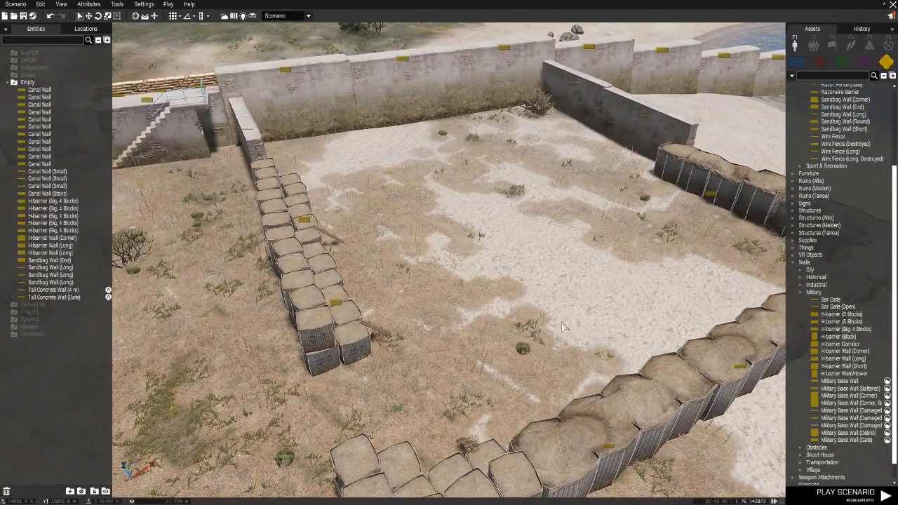
key("w")
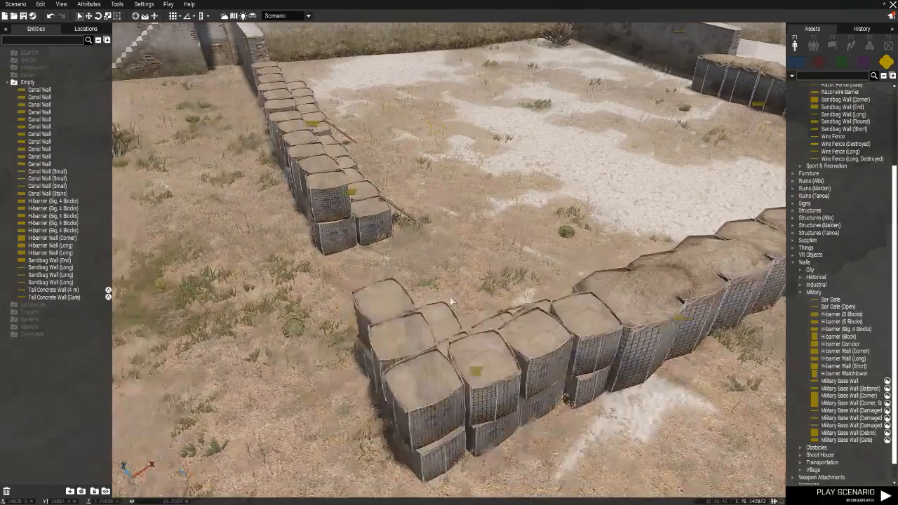
key("a")
right_click_drag(451, 300, 537, 278)
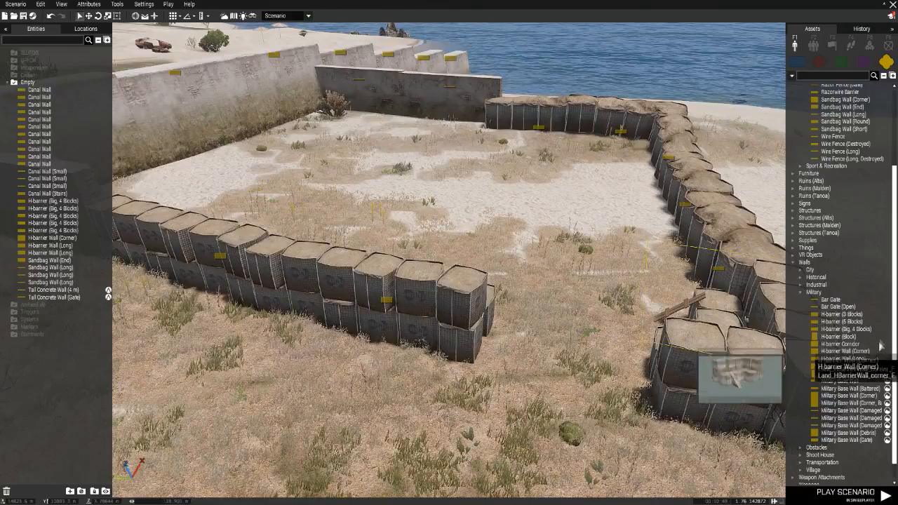
left_click(549, 358)
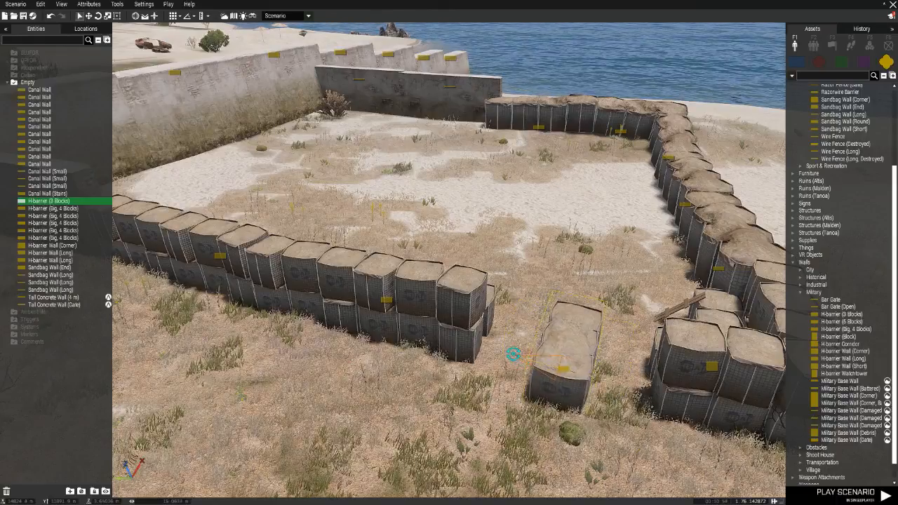
key("d")
Browse the humanitarian structures and the Altis military structures for a shelter to put inside the compound.
right_click_drag(631, 387, 232, 354)
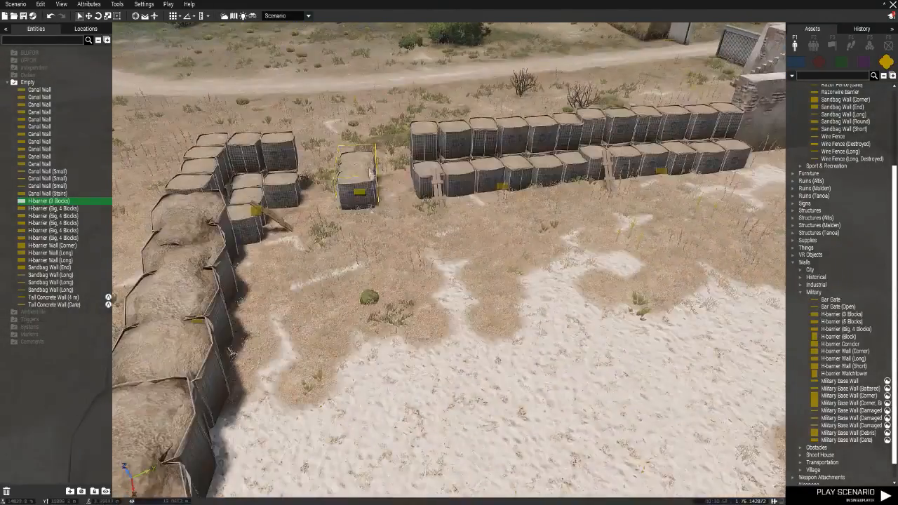
key("w")
right_click_drag(550, 379, 651, 345)
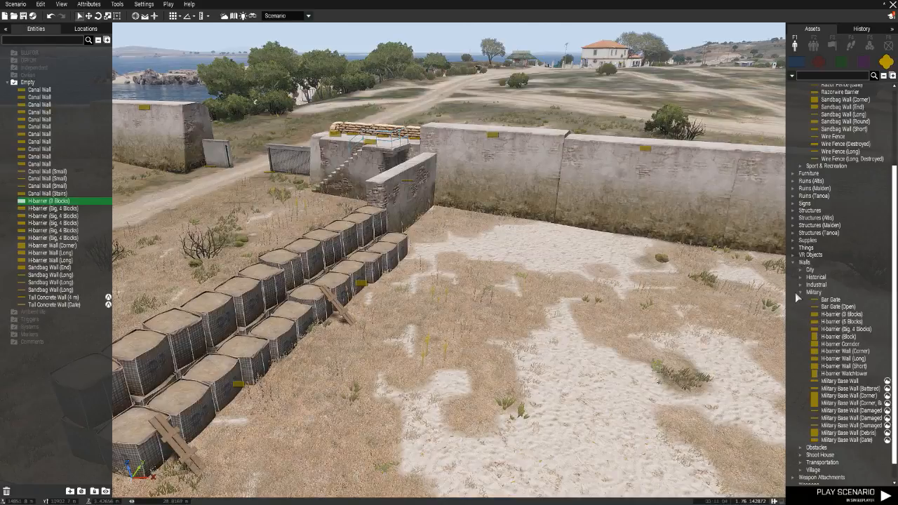
right_click_drag(618, 312, 690, 321)
scroll(797, 232, "up", 1)
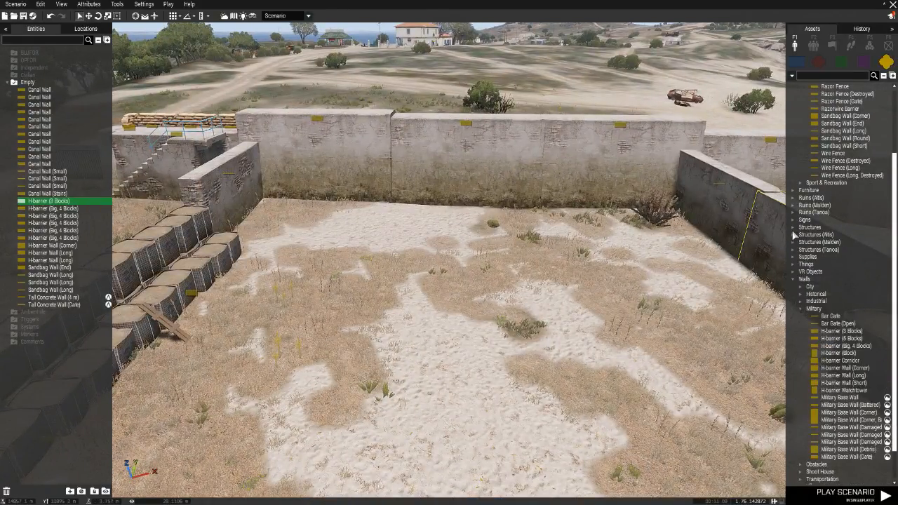
left_click(793, 230)
left_click(801, 235)
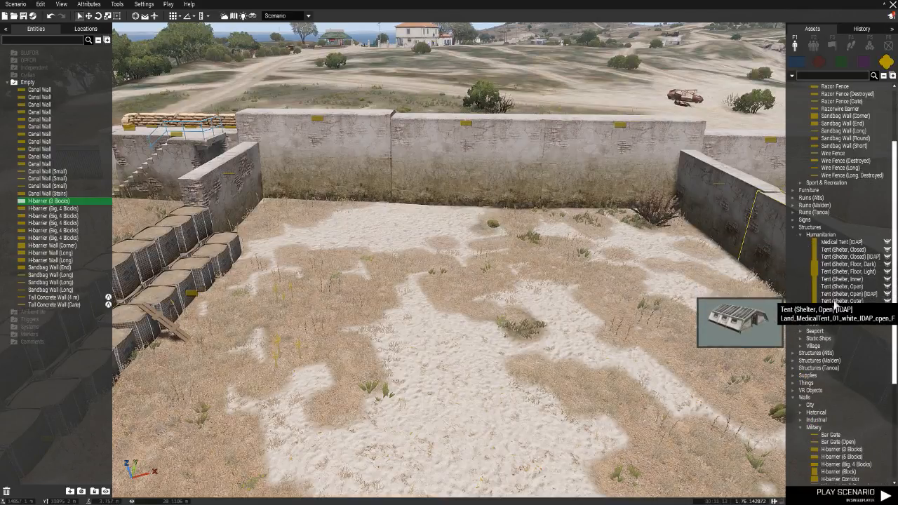
left_click(799, 236)
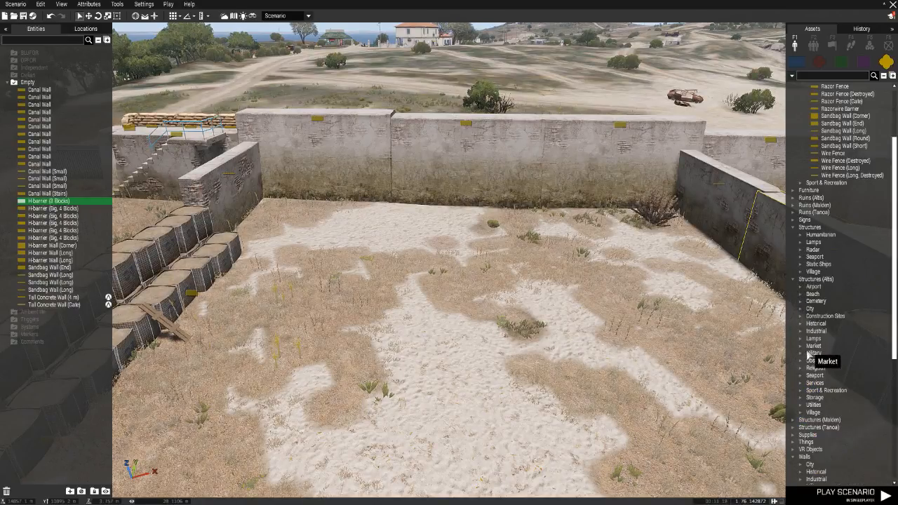
left_click(801, 353)
scroll(842, 393, "down", 3)
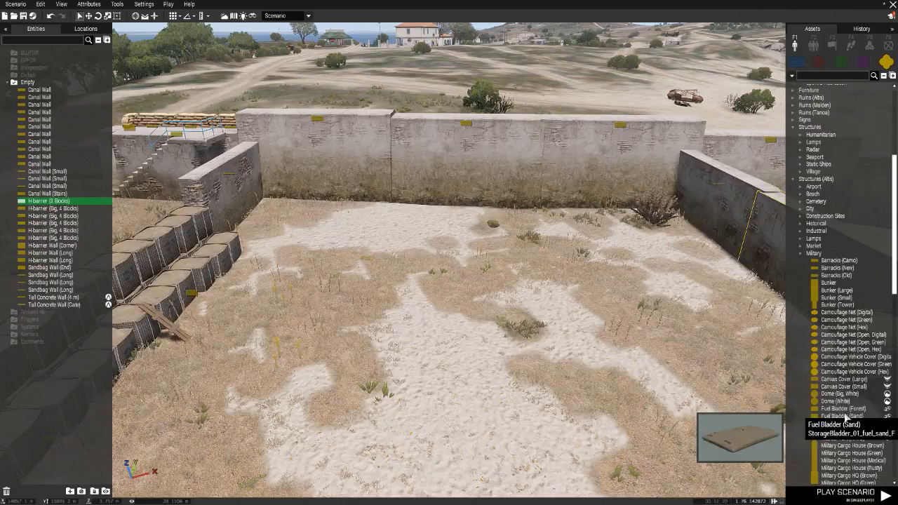
scroll(846, 416, "down", 1)
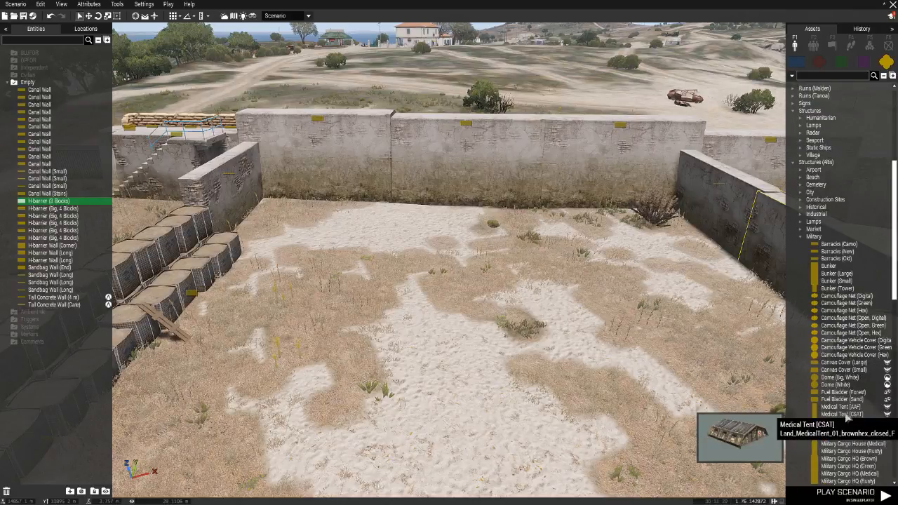
Place a Canvas Cover (Small) inside the compound, rotate it and position it beside the small canal wall near the stairs.
left_click(857, 371)
key("w")
left_click(497, 289)
left_click_drag(497, 289, 627, 290)
left_click_drag(478, 288, 236, 281)
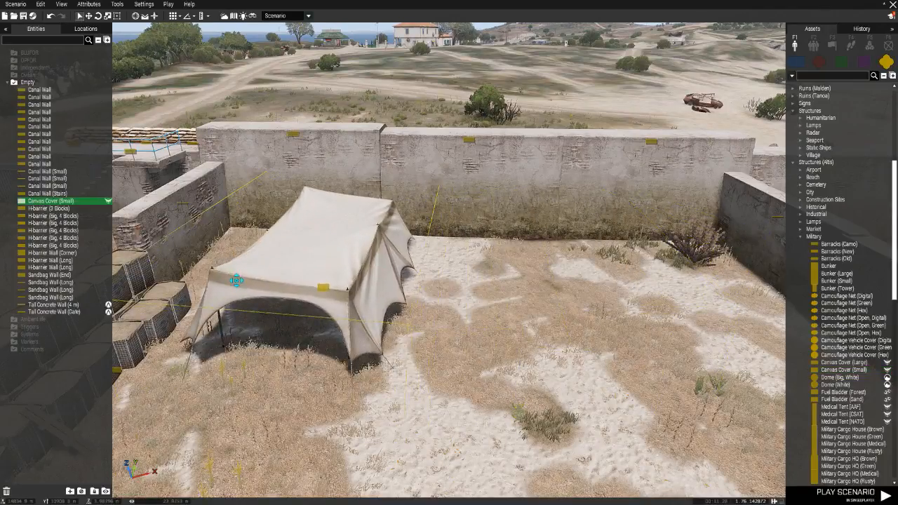
Review the canvas cover's object states and special states, including Enable Damage, and accept its attributes.
double_click(312, 287)
scroll(409, 389, "down", 3)
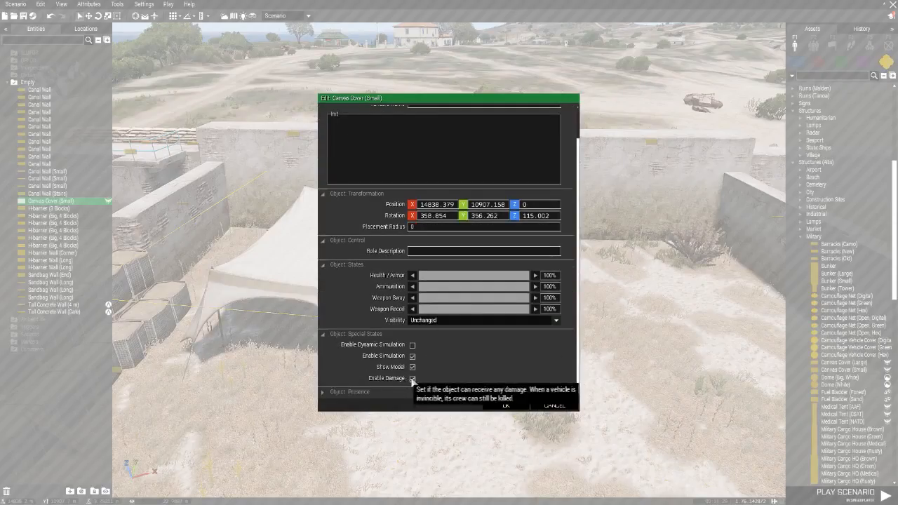
left_click(494, 406)
Examine the compound with its canvas cover and entrance, and survey the open ground and dirt tracks of the peninsula behind it.
right_click_drag(421, 351, 294, 400)
key("w")
key("s")
key("q")
right_click_drag(365, 351, 391, 306)
key("d")
right_click_drag(311, 261, 495, 243)
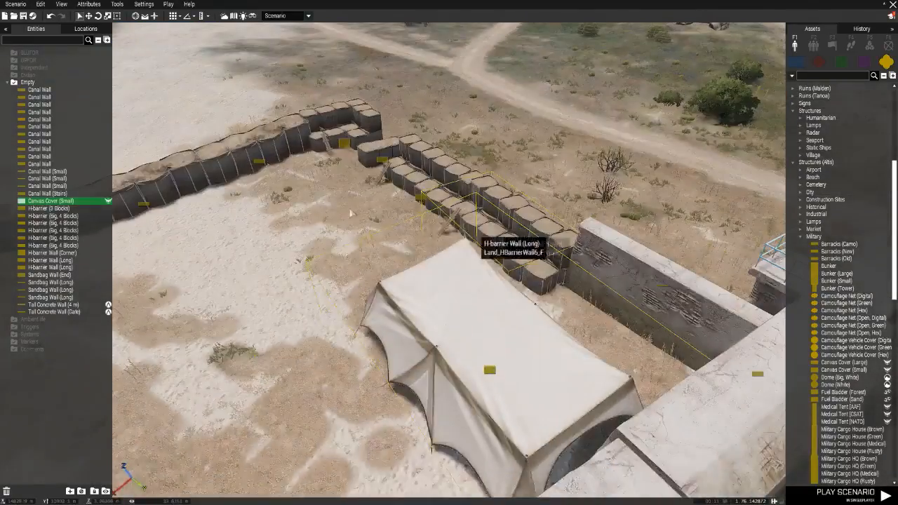
key("a")
right_click_drag(520, 303, 619, 253)
key("a")
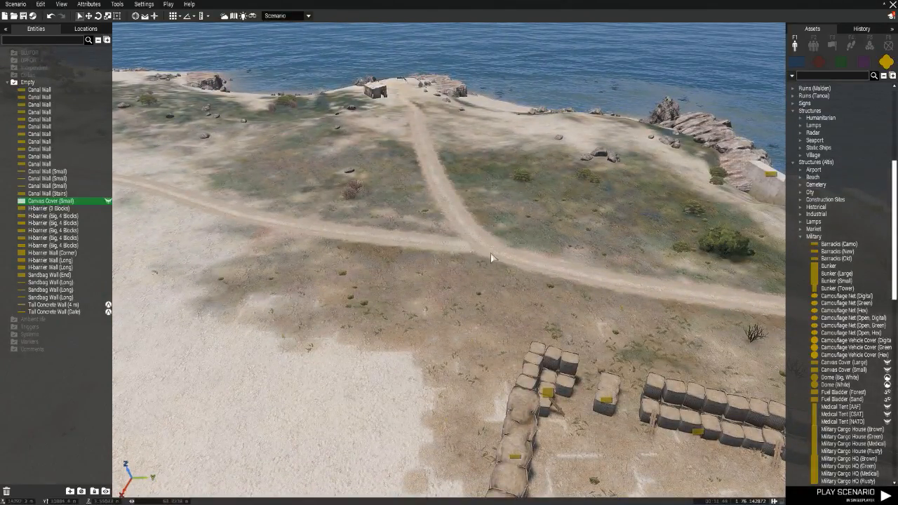
right_click_drag(489, 265, 508, 273)
key("a")
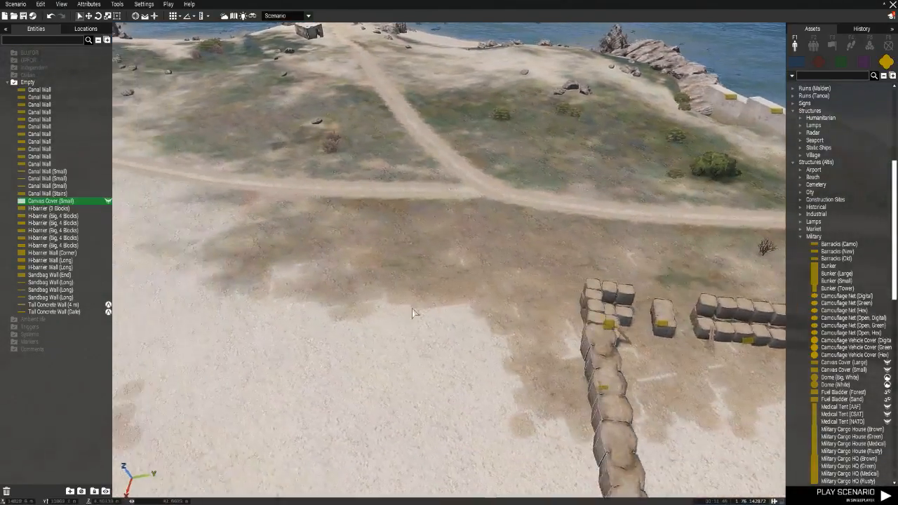
Examine the open ground beside the compound and its outer H-barrier corner from several sides.
key("s")
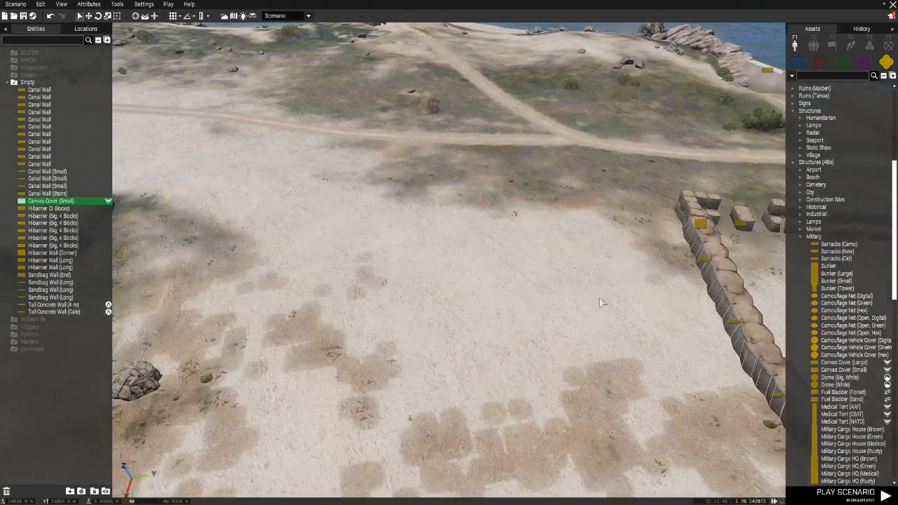
key("a")
right_click_drag(472, 288, 623, 288)
key("w")
key("a")
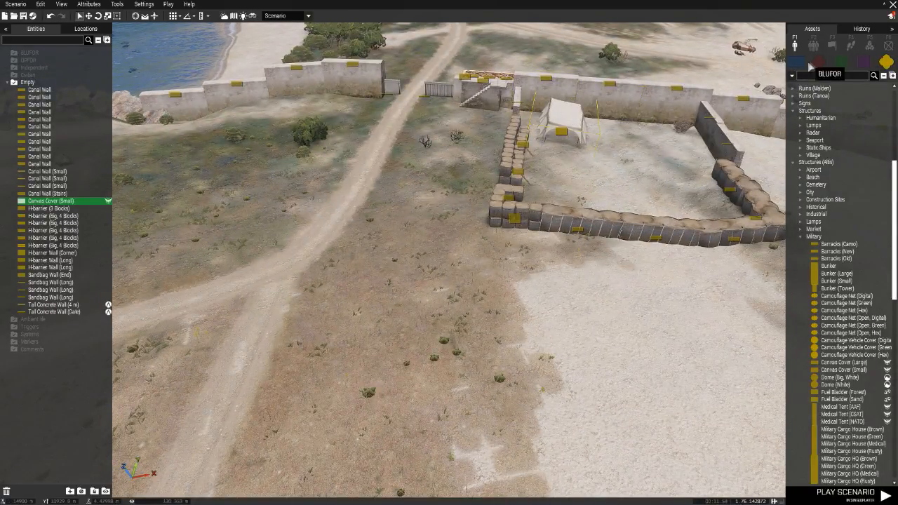
key("s")
key("d")
key("w")
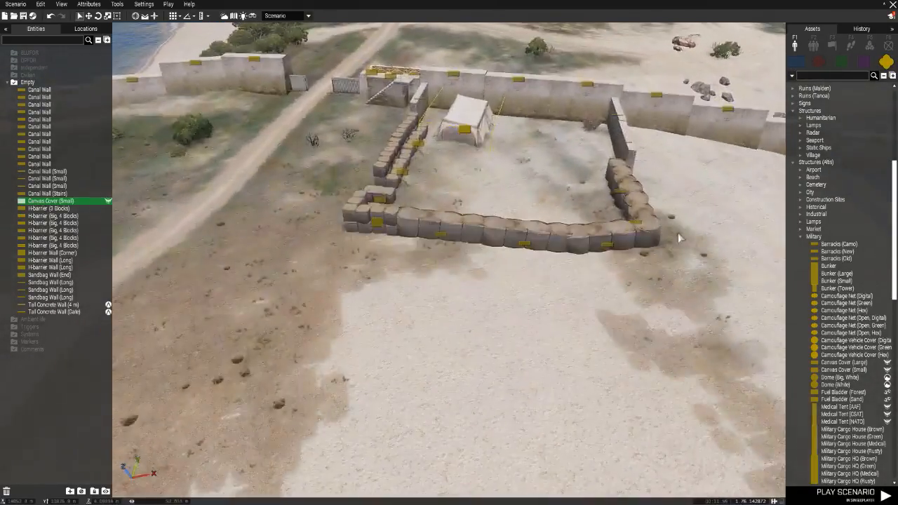
key("d")
key("w")
key("d")
right_click_drag(679, 241, 600, 254)
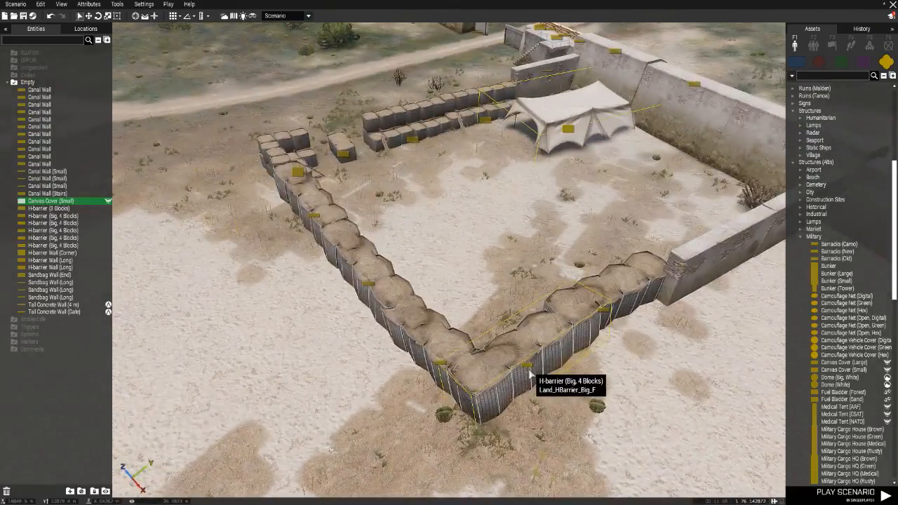
Duplicate an H-barrier (Big, 4 Blocks) from the compound wall and place the copy on the open ground outside the compound.
key("ctrl+v")
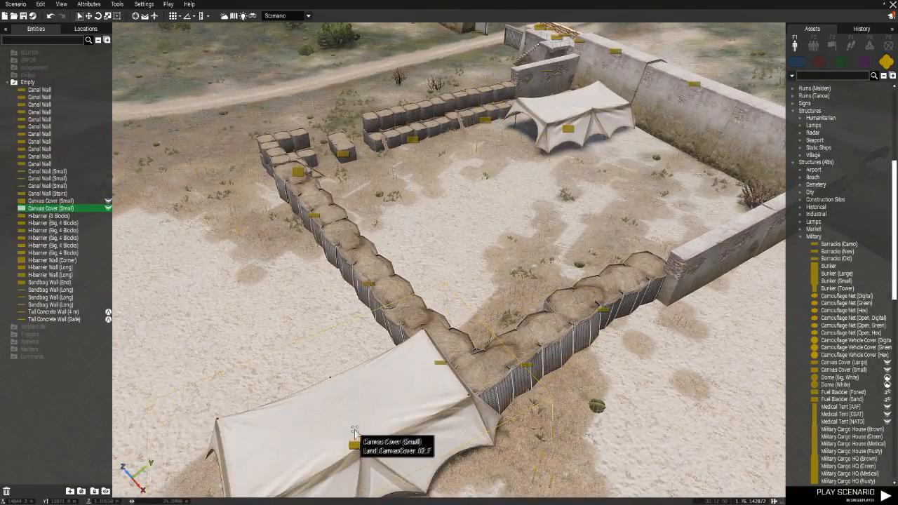
key("Delete")
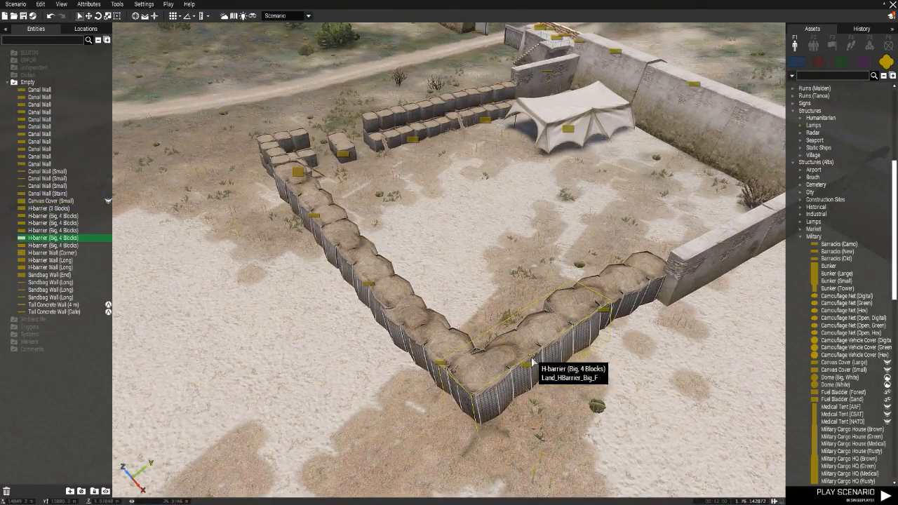
key("a")
key("ctrl+v")
key("a")
left_click_drag(455, 445, 402, 437)
key("a")
Disable crewed vehicle placement for BLUFOR and place a Horizon Islands Defence Force M1025 (M2) on the sand beside the compound.
left_click(796, 62)
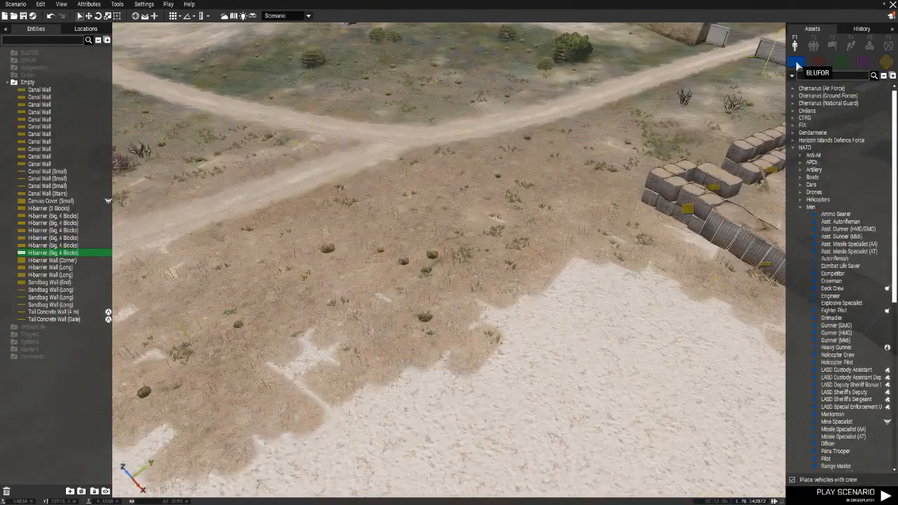
left_click(792, 480)
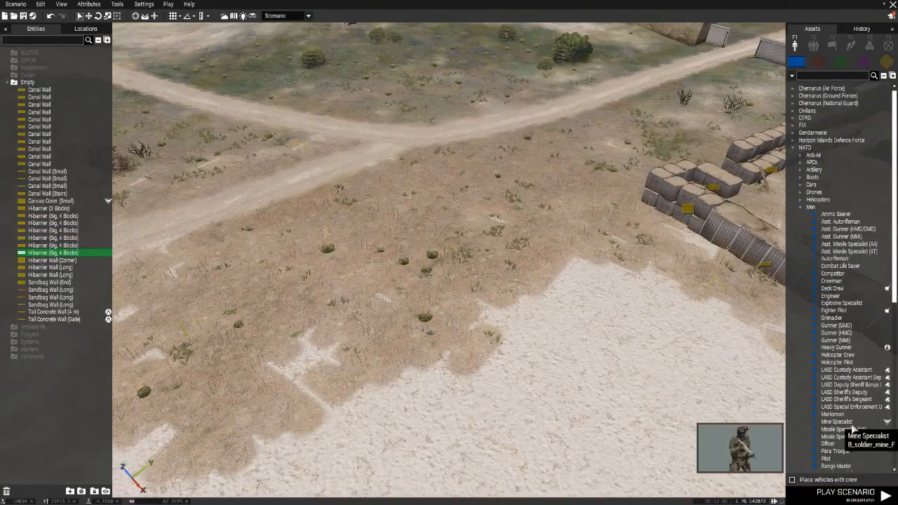
left_click(794, 149)
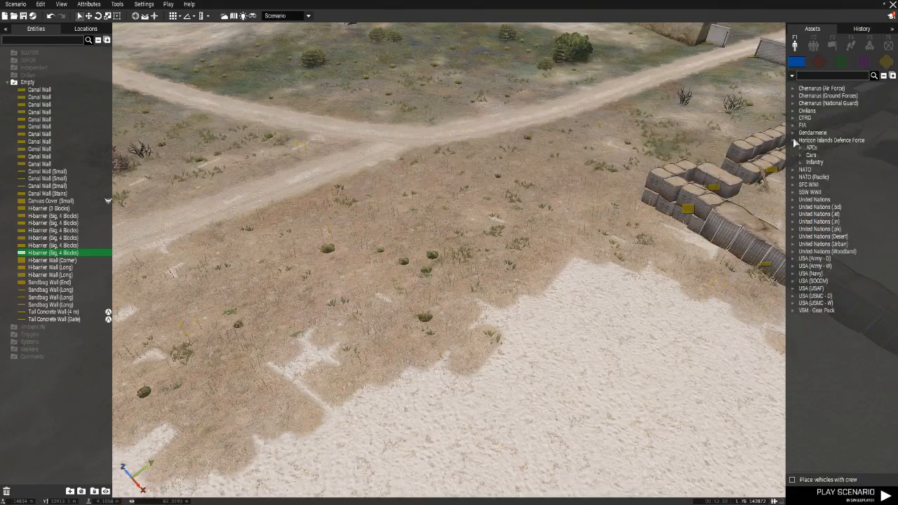
left_click(800, 156)
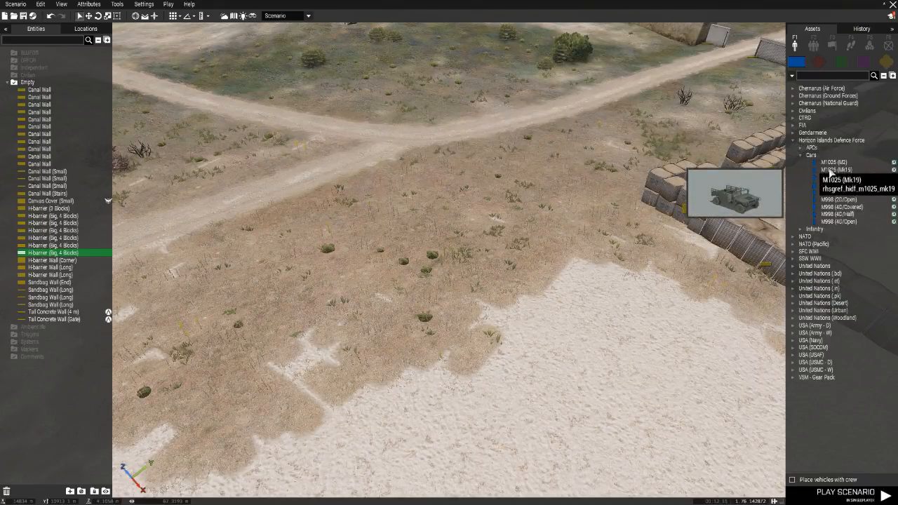
left_click(833, 162)
left_click(646, 302)
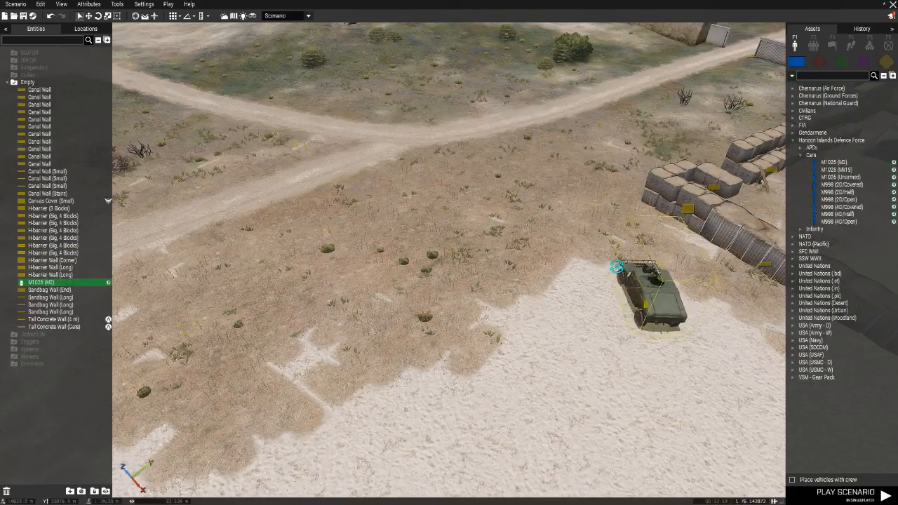
Place a Horizon Islands Defence Force M113A3 (Mk19) next to the M1025 and face it toward the dirt tracks.
left_click(801, 148)
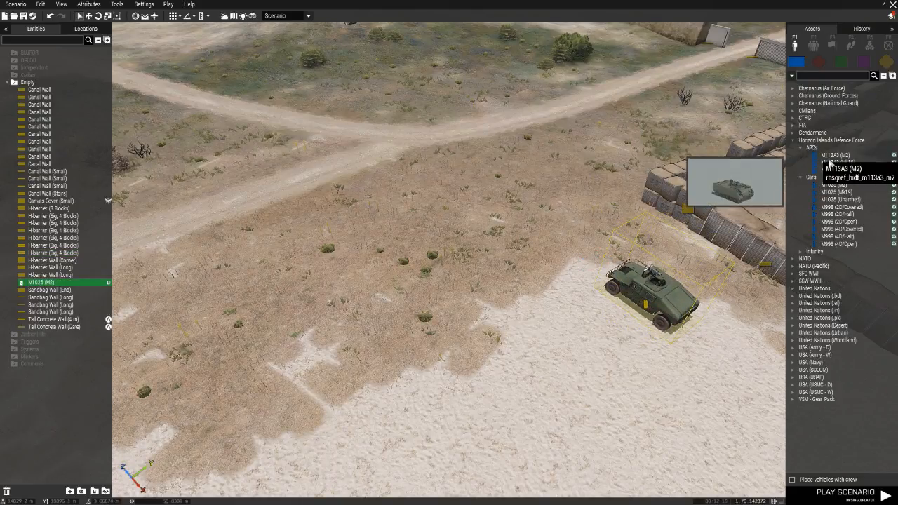
left_click(835, 162)
left_click_drag(611, 330, 403, 270)
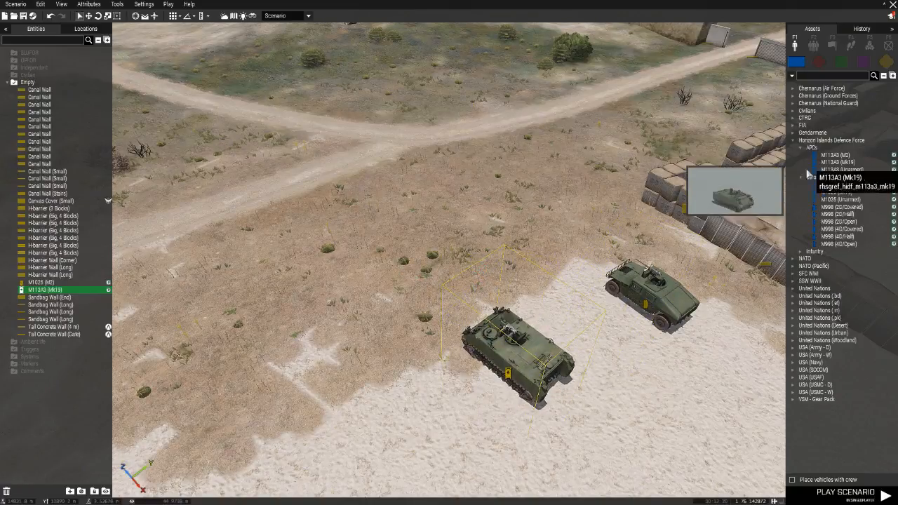
Place a USA (Army - D) M1230A1 (MEDEVAC) MRAP beside the M113A3 and face it toward the dirt tracks.
left_click(800, 148)
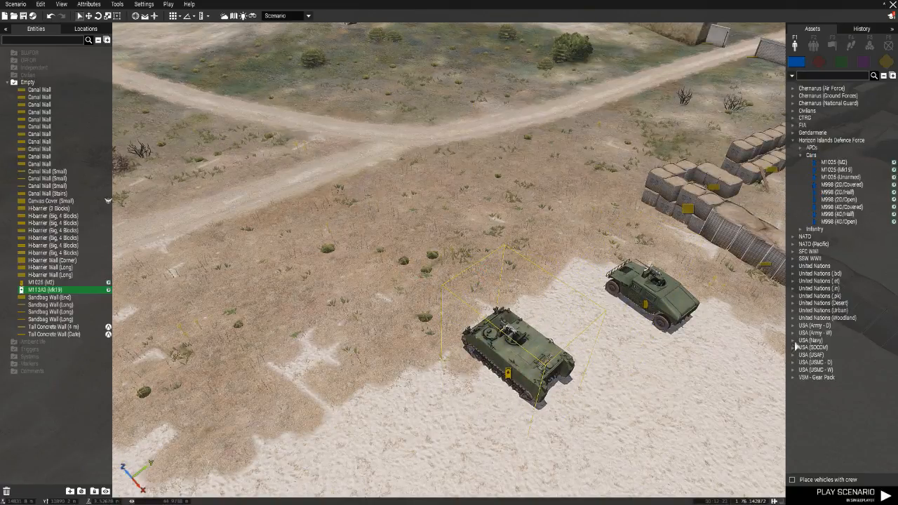
left_click(793, 326)
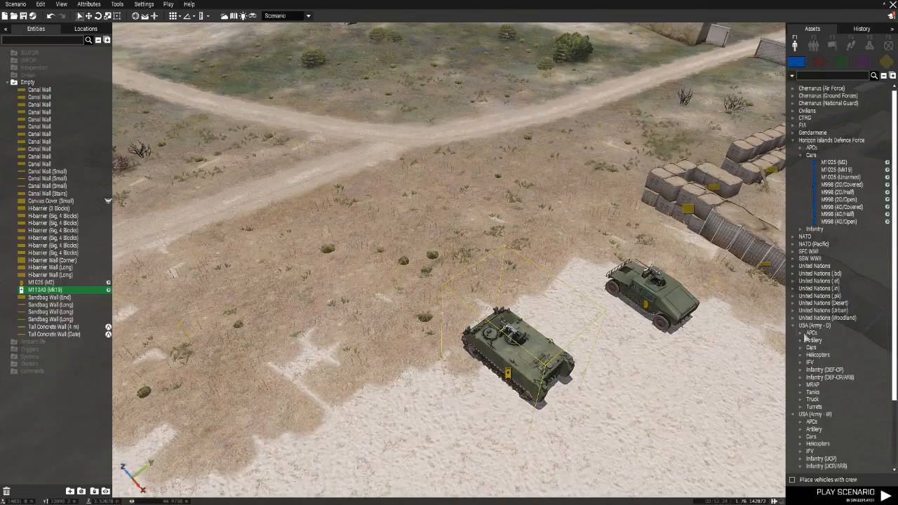
scroll(800, 390, "down", 3)
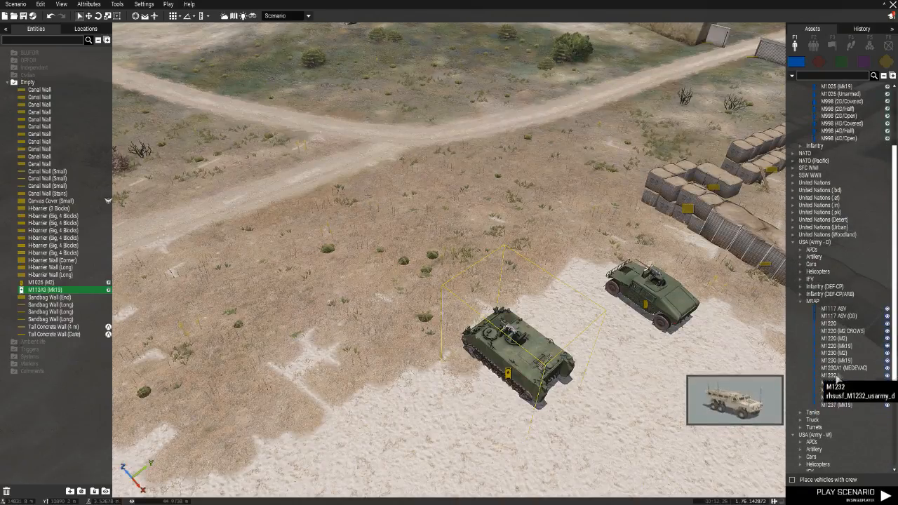
left_click(842, 367)
left_click(399, 444)
left_click_drag(397, 440, 302, 323, "shift")
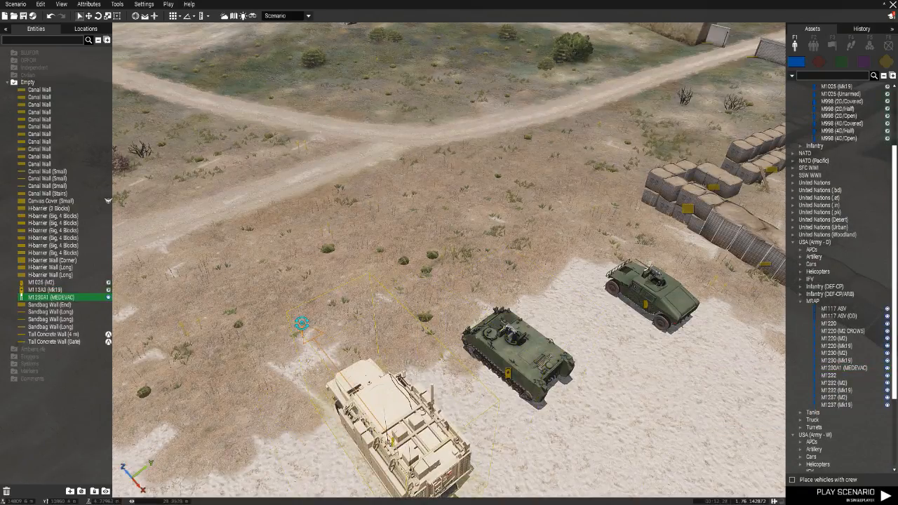
Place an M1237 (M2) MRAP beside the M1230A1 and face it toward the dirt tracks.
key("s")
key("a")
key("w")
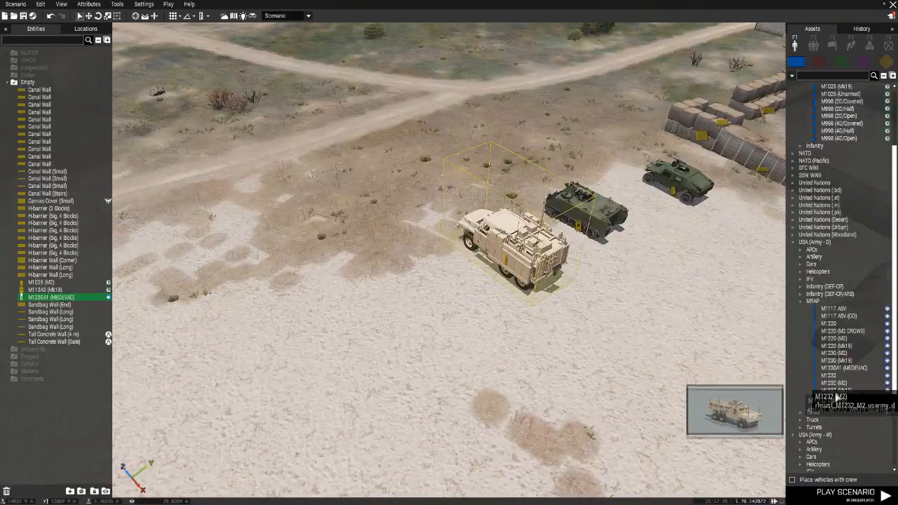
left_click(836, 398)
left_click(408, 337)
left_click_drag(375, 255, 321, 210, "shift")
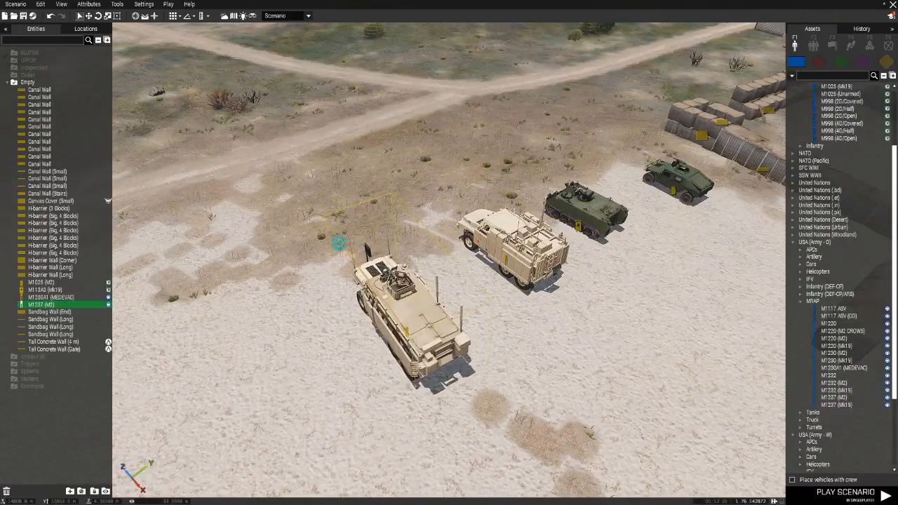
Place an M1220 MRAP at the end of the vehicle row and face it toward the dirt tracks.
left_click(836, 324)
key("a")
left_click(411, 398)
left_click_drag(411, 398, 310, 276, "shift")
key("a")
Move the M1025 (M2) next to the compound's outer H-barrier corner near the entrance.
right_click_drag(543, 283, 727, 290)
key("w")
key("a")
key("a")
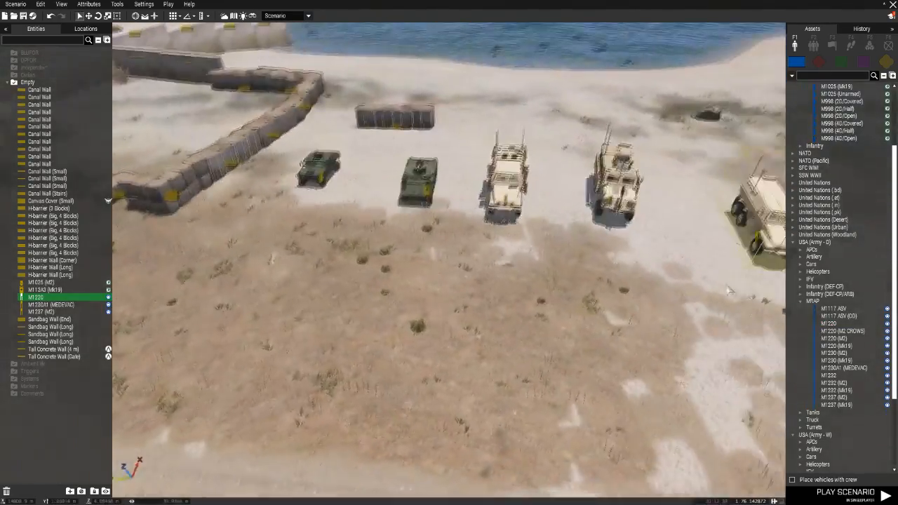
key("w")
left_click_drag(427, 363, 319, 476)
Attach the loose H-barrier (Big, 4 Blocks) to the compound corner behind the M1025 and extend it with a second copy.
left_click_drag(561, 223, 412, 352)
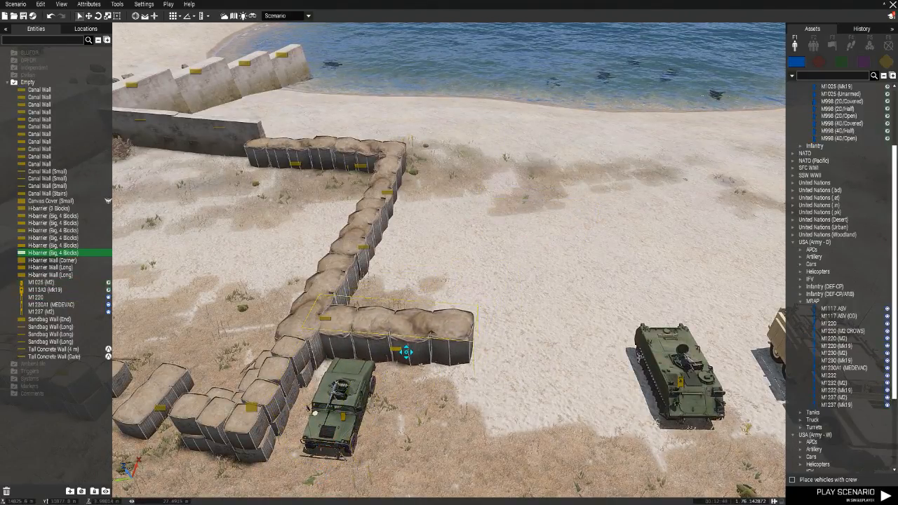
key("ctrl+v")
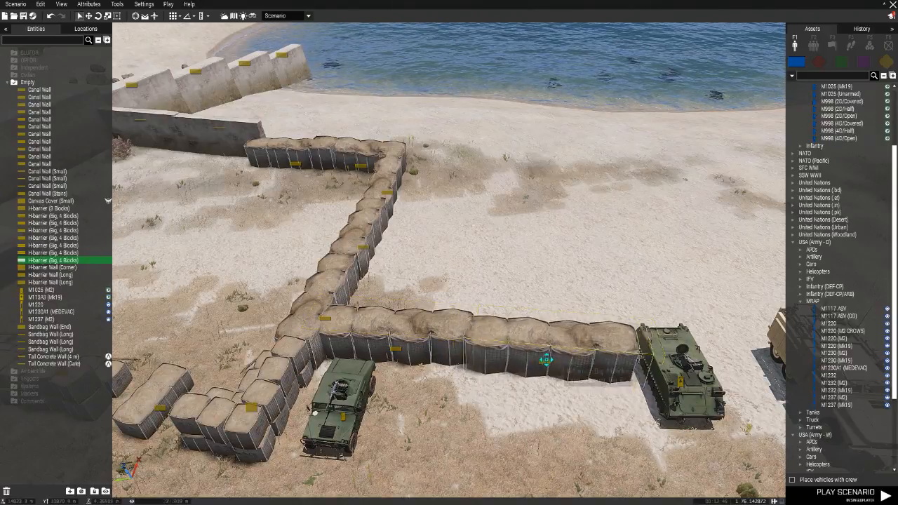
scroll(375, 396, "down", 3)
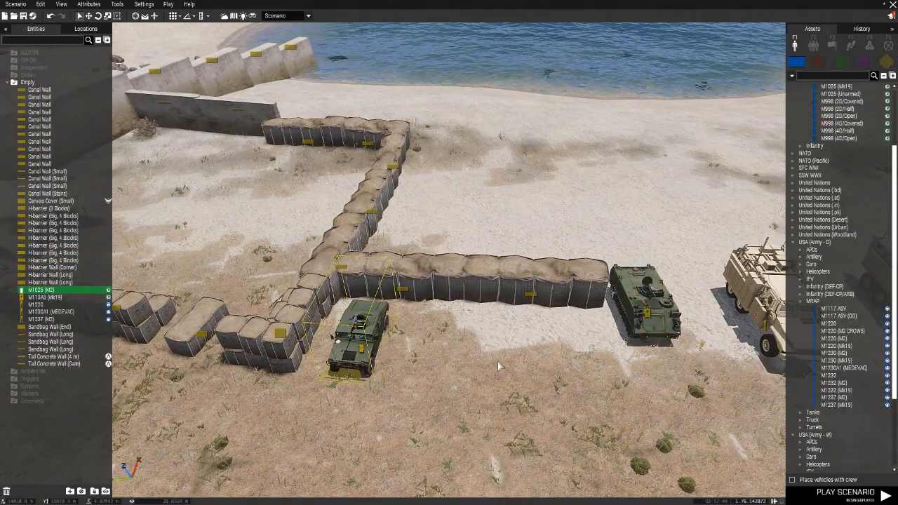
Move the M113A3 (Mk19) away from the new H-barrier wall to beside the M1230A1 (MEDEVAC).
key("d")
left_click_drag(535, 304, 604, 327)
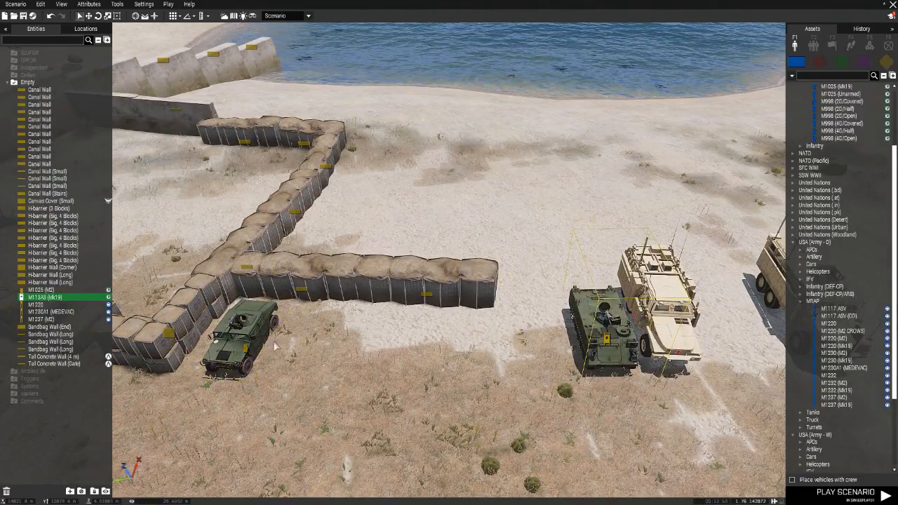
key("ctrl+v")
key("Delete")
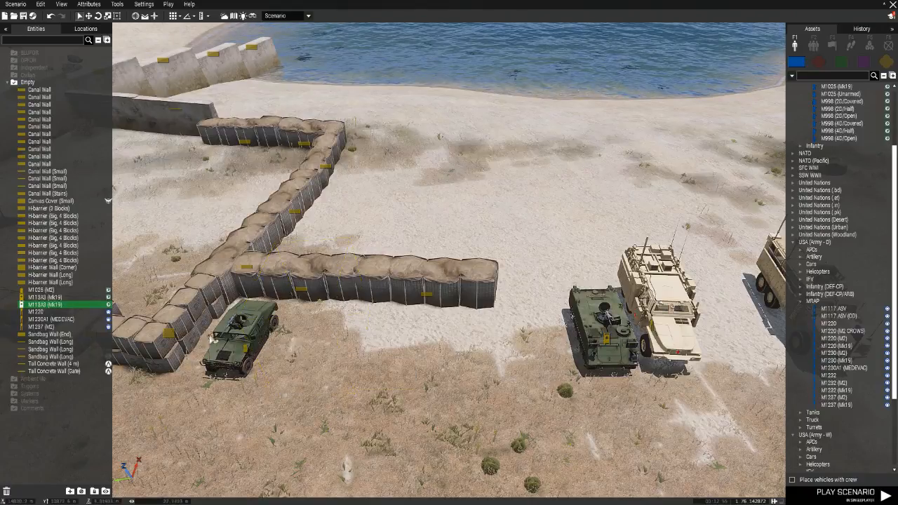
Park two copies of the M1025 (M2) in a row beside the original in front of the H-barrier wall.
key("ctrl+v")
left_click_drag(311, 348, 324, 353)
key("ctrl+v")
left_click_drag(398, 345, 402, 361)
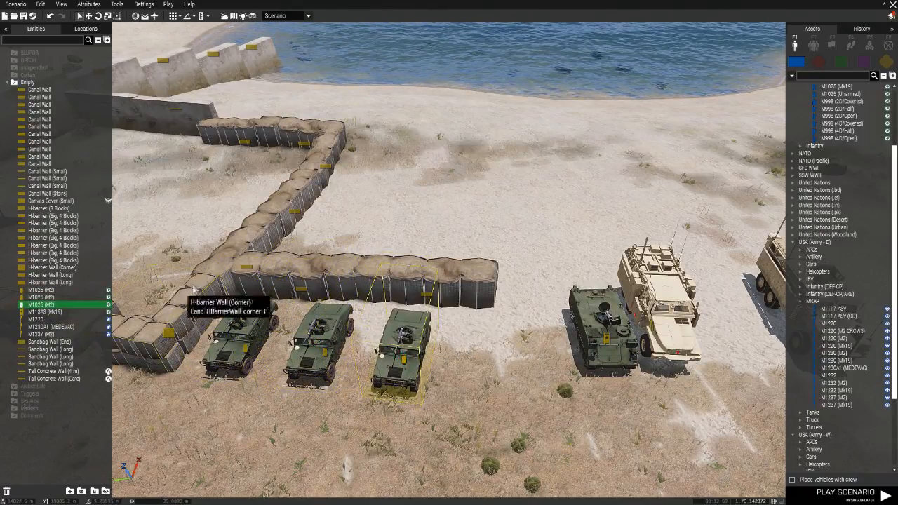
Place an H-barrier (Big, 4 Blocks) copy perpendicular to the wall's end as a divider beside the third M1025.
left_click(284, 211)
key("ctrl+v")
left_click_drag(457, 333, 472, 356)
key("d")
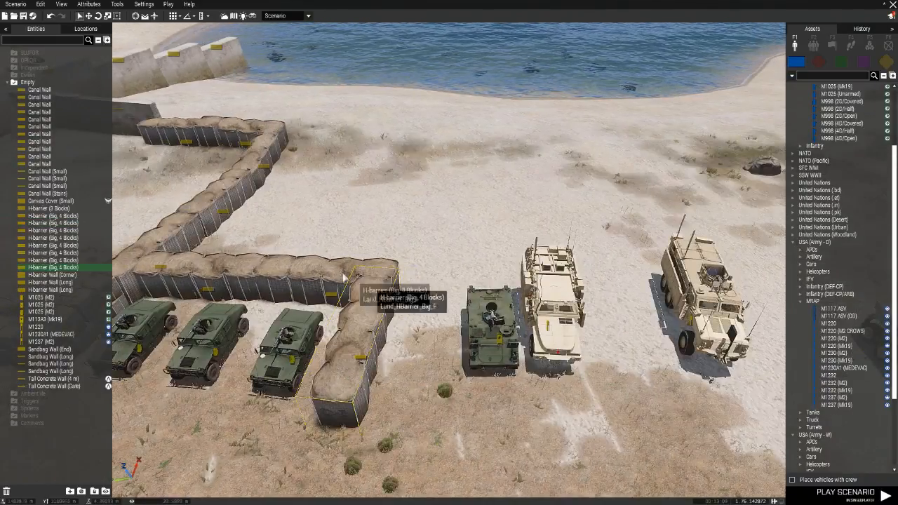
Move the M113A3, M1230A1, M1237 and M1220 together farther along the beach to free the ground beside the divider.
key("a")
key("w")
right_click_drag(331, 226, 352, 233)
key("d")
key("s")
left_click(492, 329)
key("w")
key("d")
left_click_drag(252, 152, 708, 340)
key("d")
left_click_drag(681, 299, 662, 309)
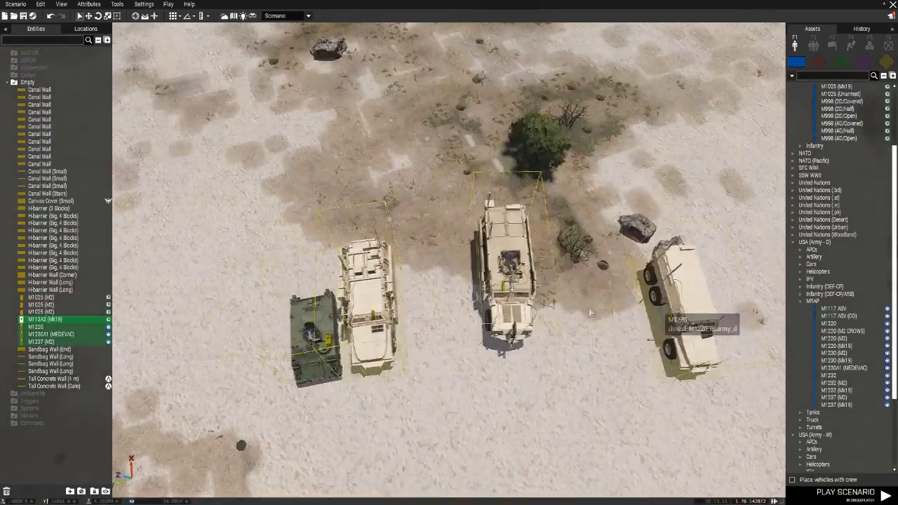
Extend the rear wall beyond the divider with two more H-barrier (Big, 4 Blocks) segments in line.
key("a")
key("ctrl+v")
left_click_drag(440, 303, 303, 284)
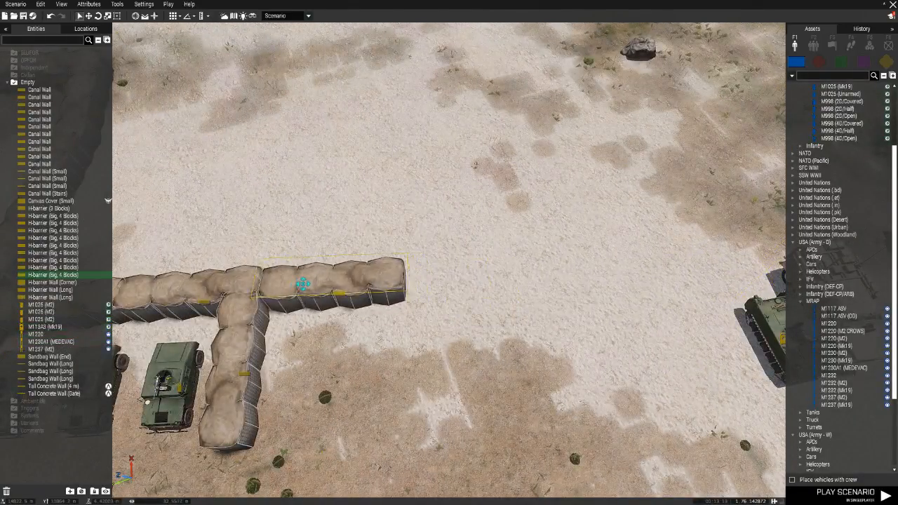
key("ctrl+v")
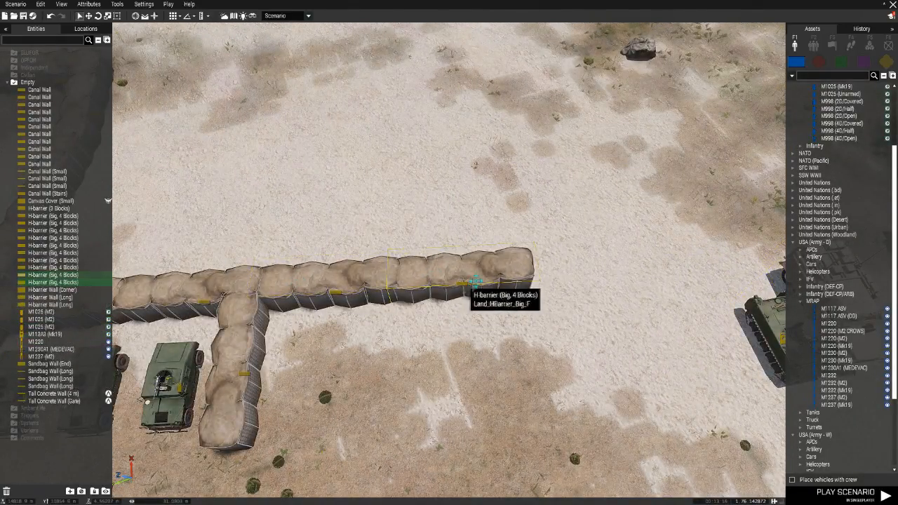
Park the M113A3 (Mk19) beside the divider and close its bay by replacing the outermost wall segment with a perpendicular H-barrier.
right_click_drag(588, 316, 602, 290)
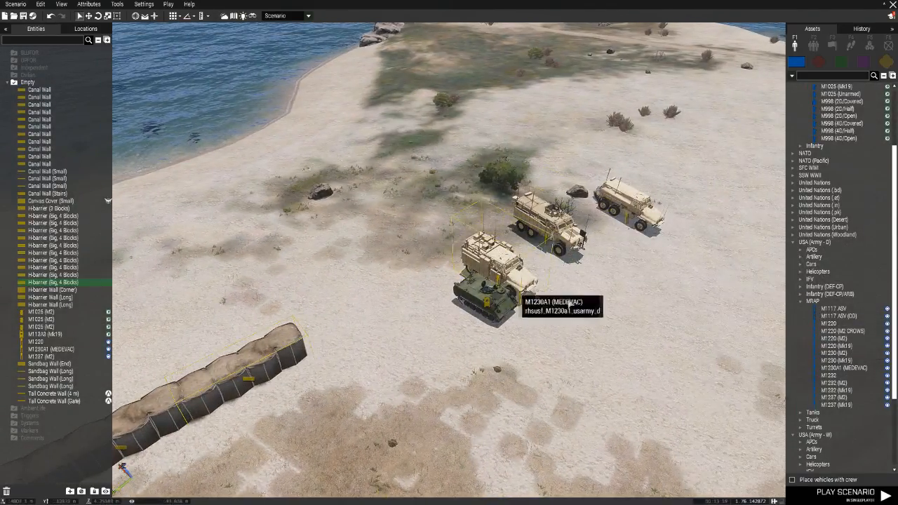
right_click_drag(629, 286, 515, 289)
left_click_drag(514, 289, 433, 319)
key("a")
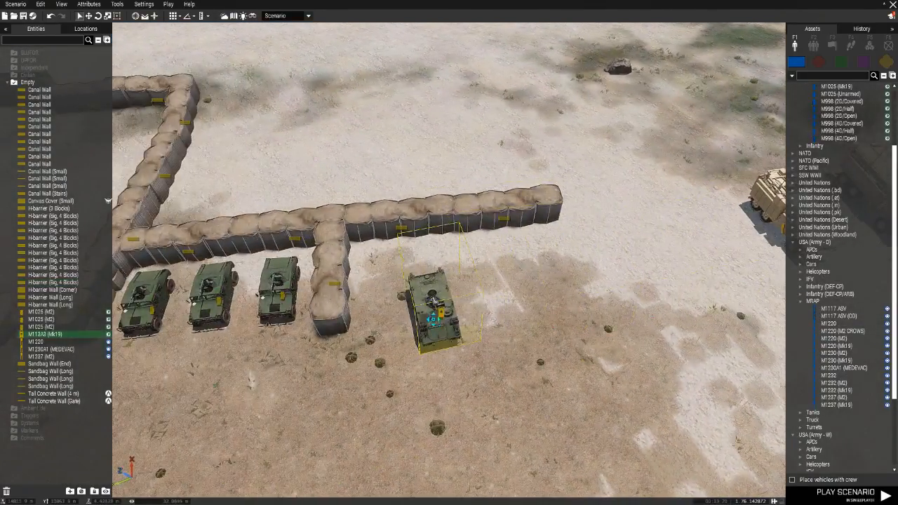
key("Delete")
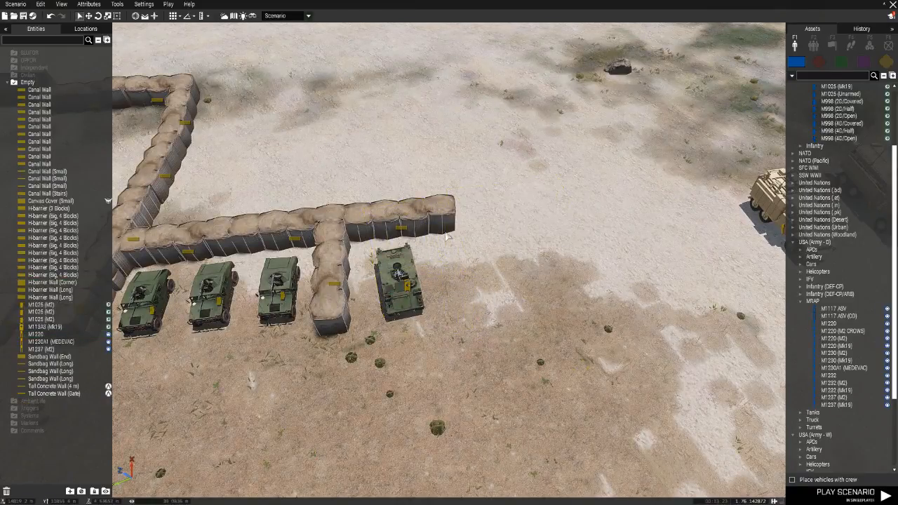
key("ctrl+v")
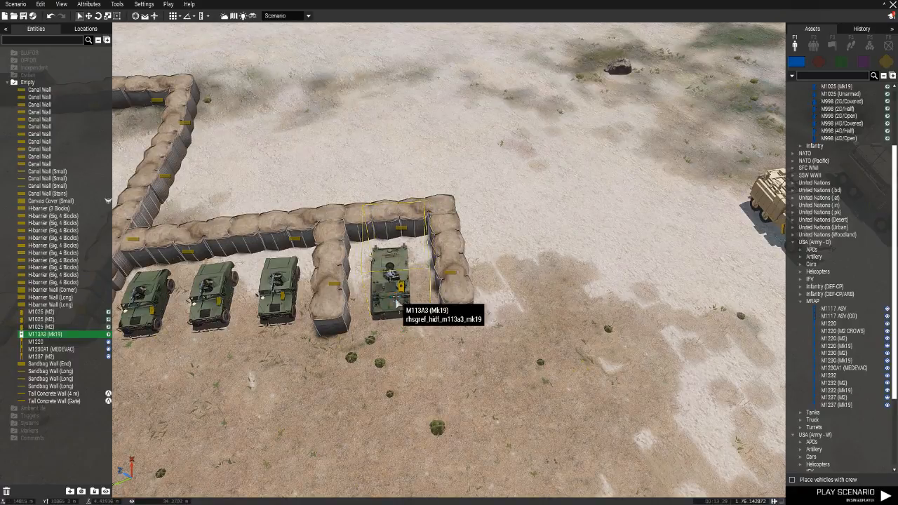
Copy two H-barrier (Big, 4 Blocks) segments and paste them in line between the M113A3 bay and the MRAPs.
right_click_drag(294, 321, 389, 288)
key("w")
key("a")
left_click_drag(522, 374, 563, 311)
key("ctrl+c")
key("d")
key("ctrl+v")
key("d")
key("s")
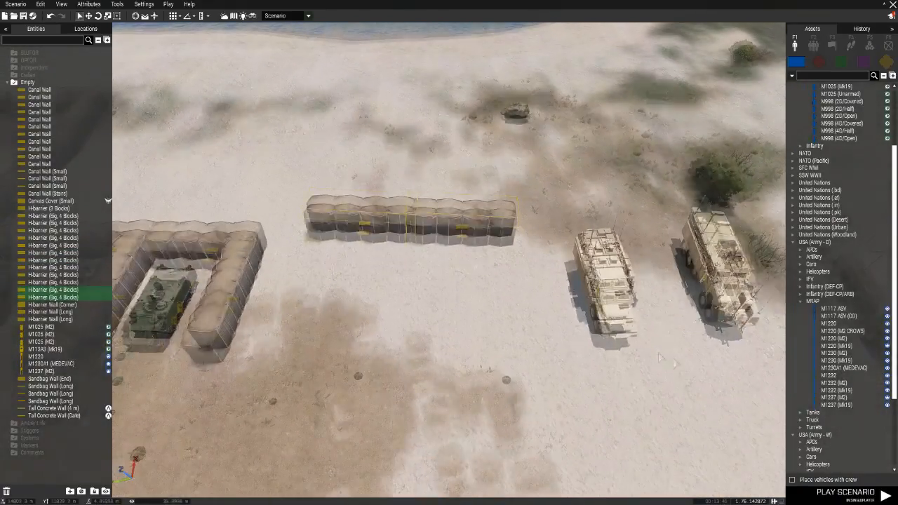
Move the M1230A1 (MEDEVAC) beside the H-barrier that closes the M113A3 bay.
left_click_drag(623, 295, 460, 400)
key("a")
key("w")
right_click_drag(461, 397, 354, 379)
key("d")
key("a")
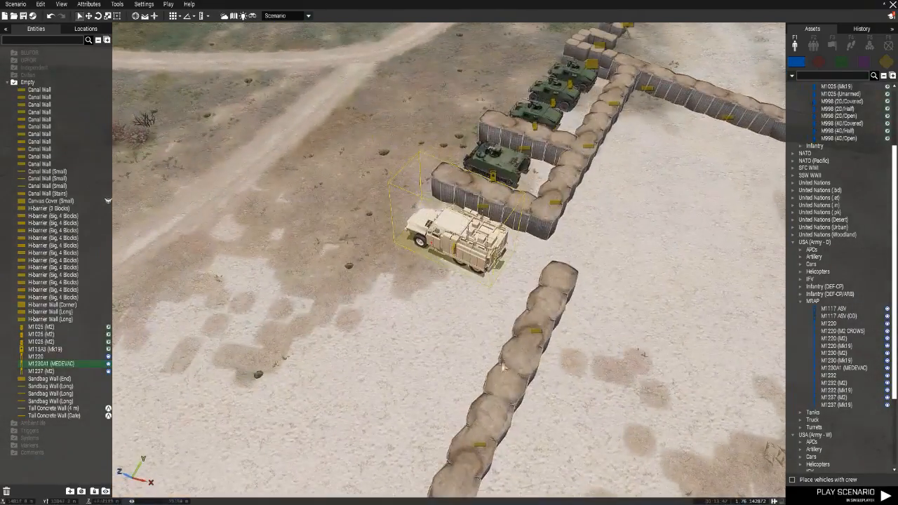
Join the two loose H-barrier segments to the end of the rear wall and settle the M1230A1 in front of it.
key("w")
right_click_drag(501, 372, 603, 375)
key("s")
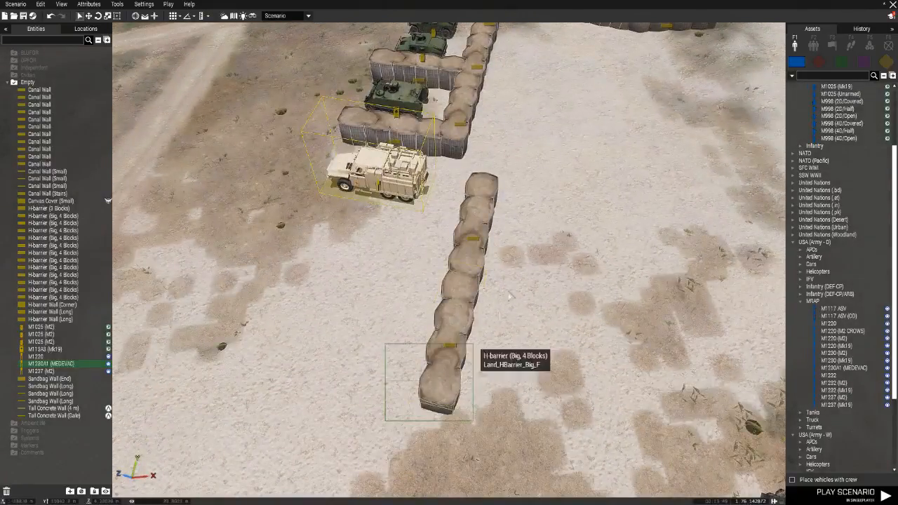
left_click_drag(479, 275, 428, 249)
key("a")
key("w")
left_click(464, 230)
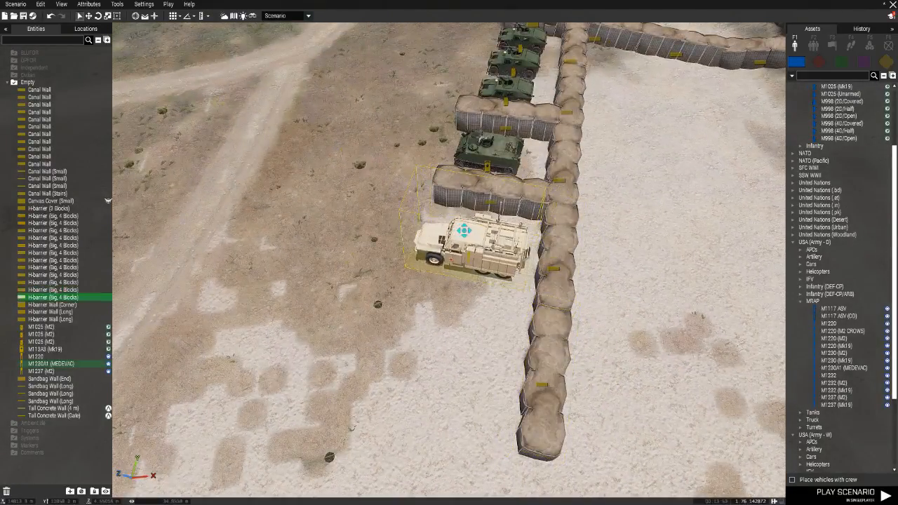
Park the M1220 beside the M1230A1 in front of the rear wall, turned to match its facing.
key("s")
right_click_drag(471, 263, 569, 265)
key("d")
key("a")
key("w")
left_click_drag(640, 298, 569, 404)
left_click_drag(544, 450, 521, 488, "shift")
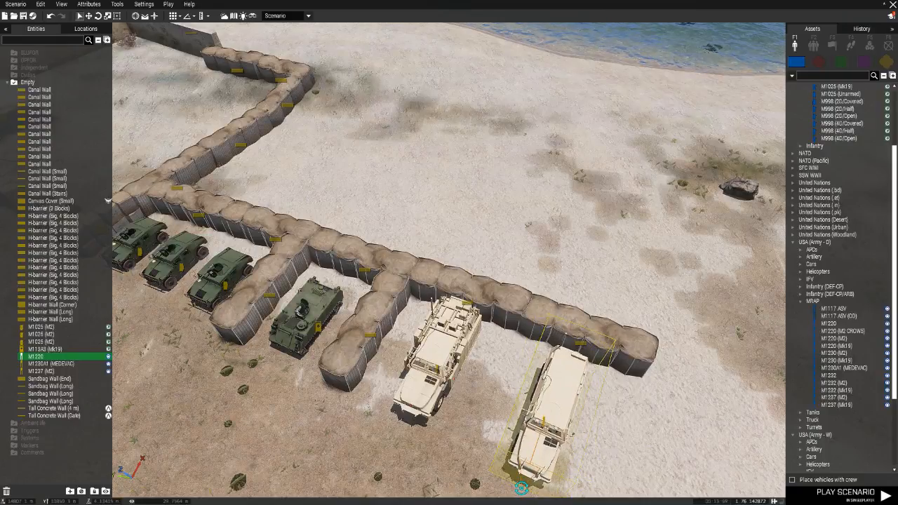
Close the M1220's outer side with a perpendicular H-barrier (Big, 4 Blocks) and extend that divider behind the rear wall with another segment.
key("ctrl+v")
left_click_drag(637, 453, 609, 408)
right_click_drag(608, 407, 366, 344)
key("d")
key("d")
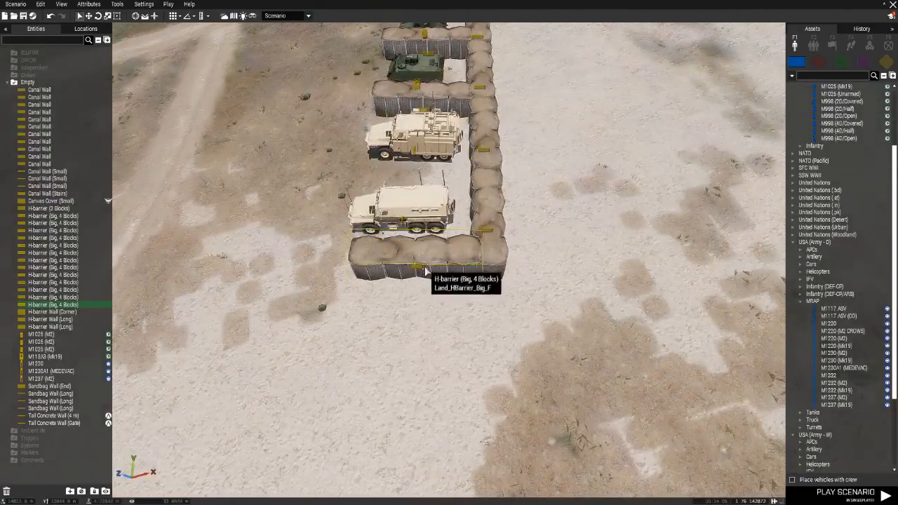
key("ctrl+v")
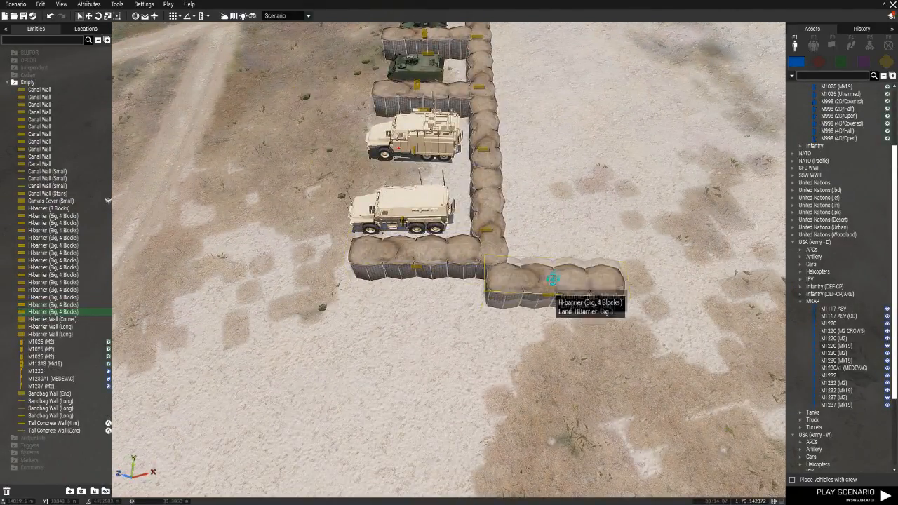
left_click_drag(551, 300, 555, 267)
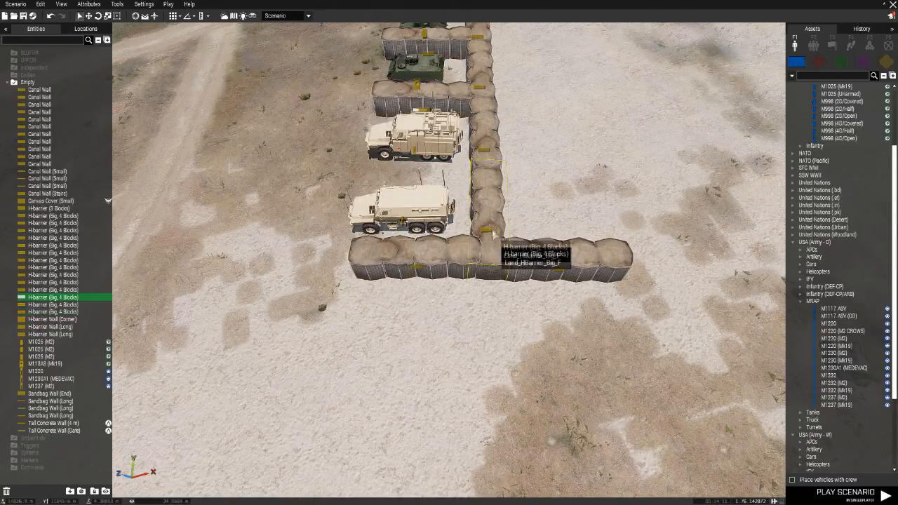
Run two H-barrier (Big, 4 Blocks) segments onward from the new divider and park the M1237 (M2) in front of them.
key("ctrl+v")
left_click_drag(611, 320, 550, 340)
key("s")
key("ctrl+v")
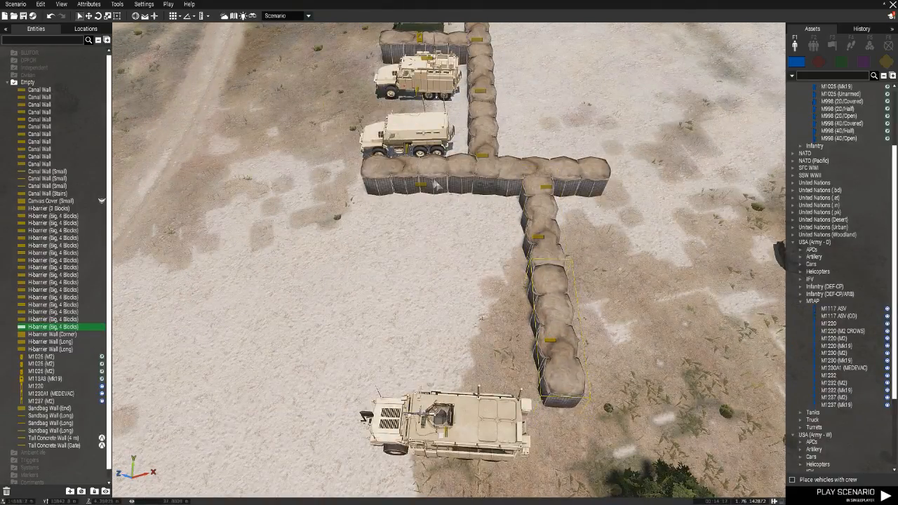
left_click_drag(446, 408, 330, 253)
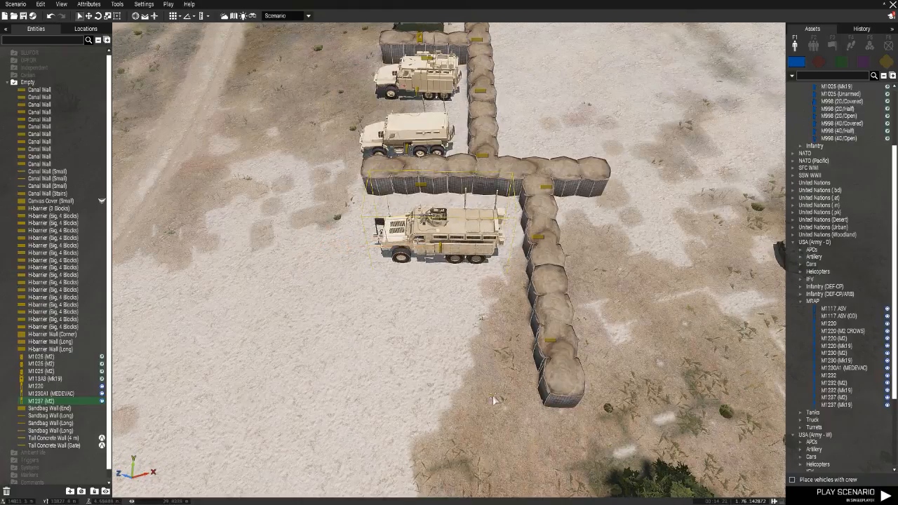
key("ctrl+v")
left_click_drag(462, 392, 494, 354)
key("Delete")
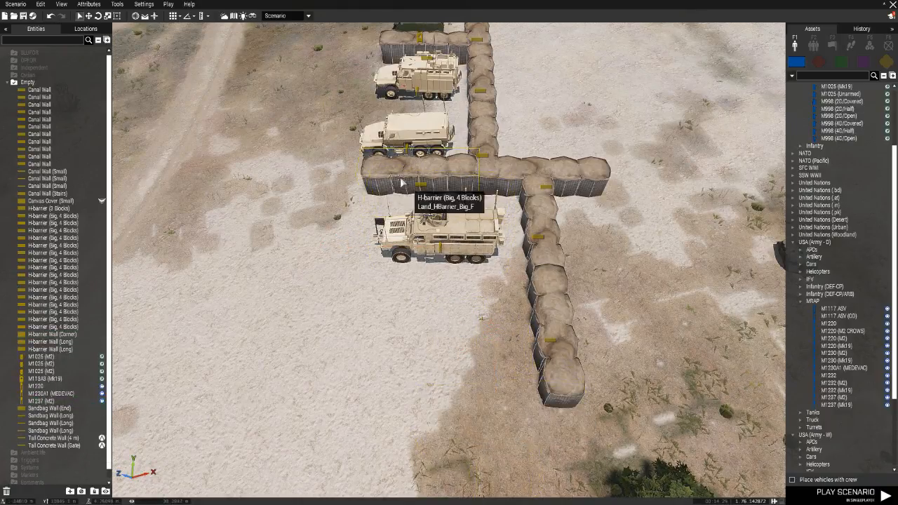
Paste a perpendicular H-barrier (Big, 4 Blocks) at the end of the rear wall to close the M1237 bay.
key("ctrl+v")
left_click_drag(482, 417, 469, 369)
key("a")
right_click_drag(349, 405, 526, 329)
right_click_drag(490, 408, 464, 312)
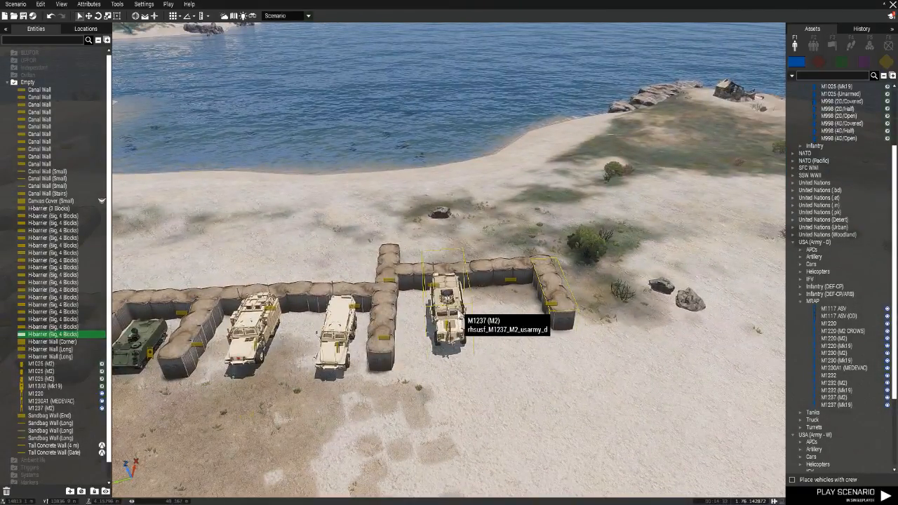
Paste a second M1237 (M2) beside the first inside the bay and delete the H-barrier segment pasted with it.
key("ctrl+v")
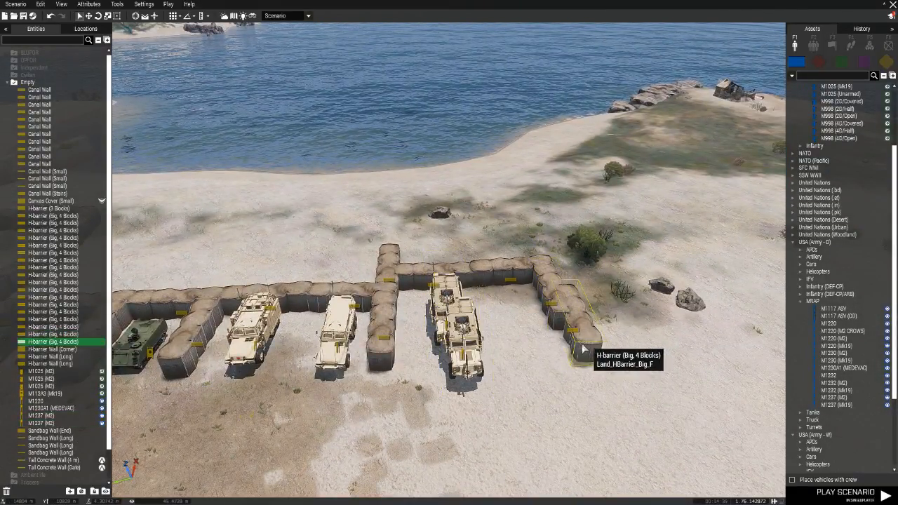
key("Delete")
left_click_drag(456, 344, 507, 333)
Examine the whole row of parked vehicles and walls from several angles, with nothing left selected.
key("d")
right_click_drag(560, 347, 674, 327)
key("a")
key("a")
key("w")
right_click_drag(462, 312, 384, 292)
right_click_drag(561, 316, 494, 322)
key("d")
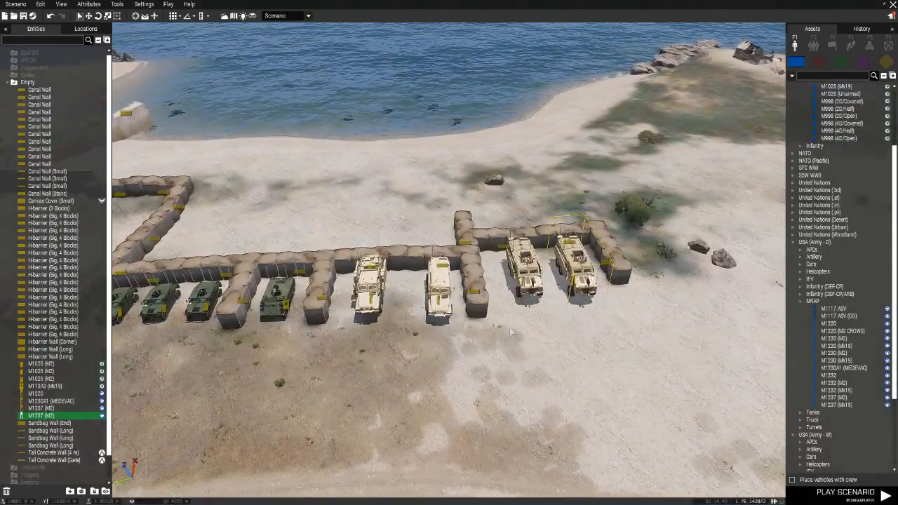
key("a")
right_click_drag(456, 374, 393, 361)
key("d")
key("s")
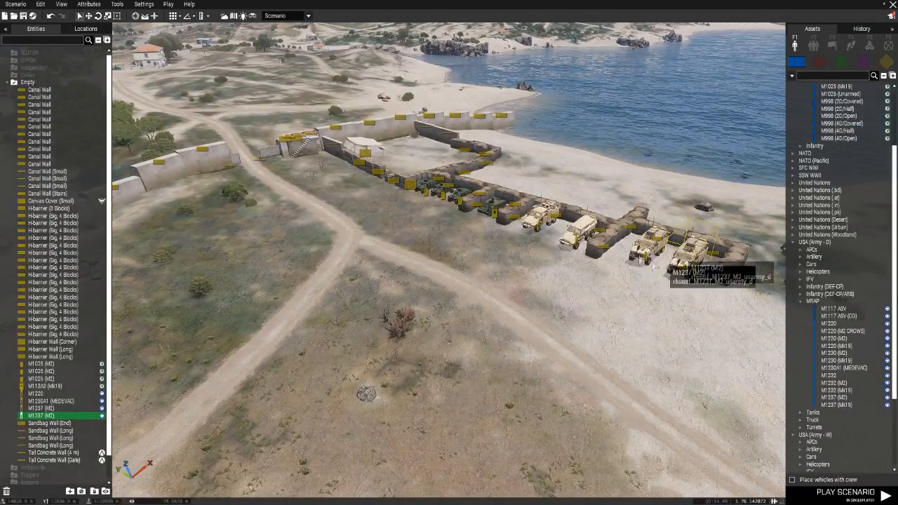
left_click(561, 286)
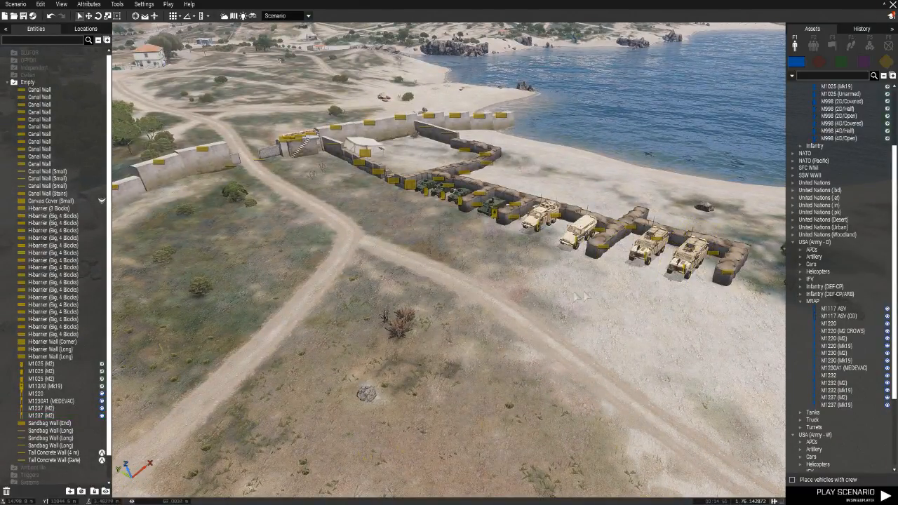
right_click_drag(644, 319, 795, 298)
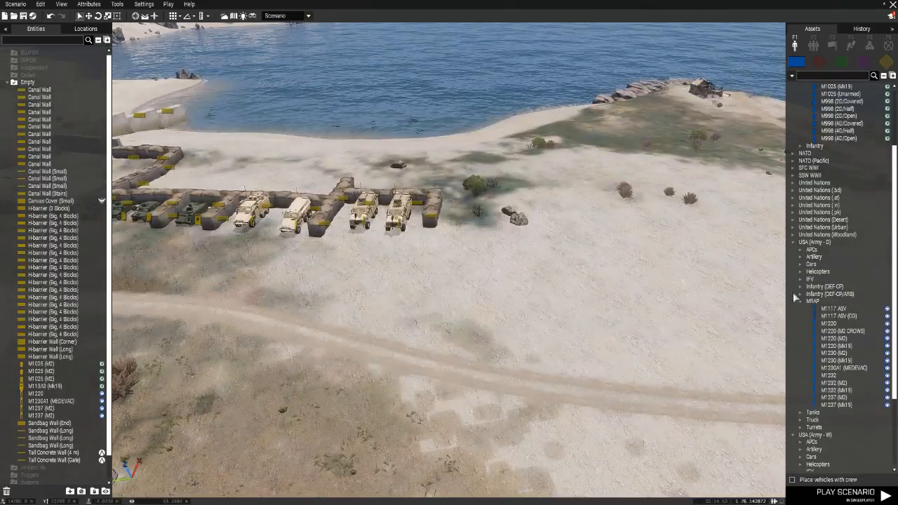
Collapse the MRAP assets, expand the USA (Army - D) Helicopters, and survey the open ground beyond the motor pool.
left_click(802, 301)
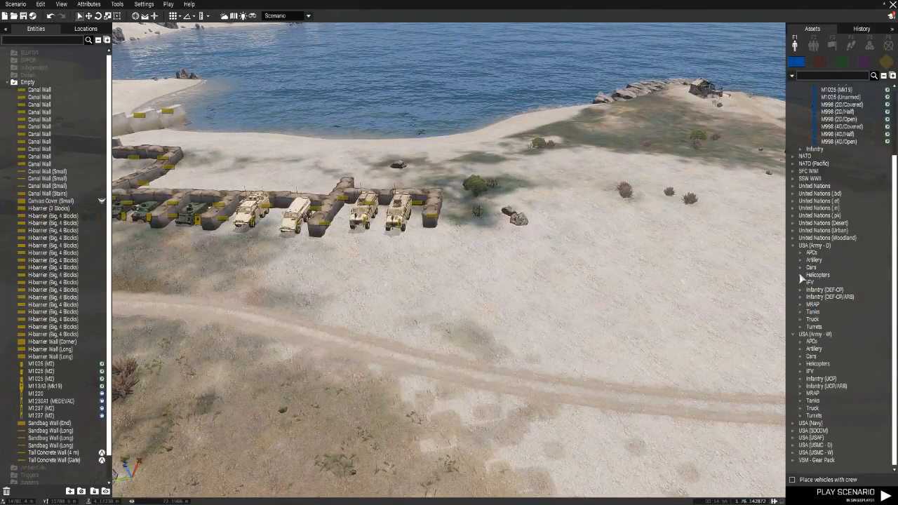
left_click(799, 274)
key("w")
key("a")
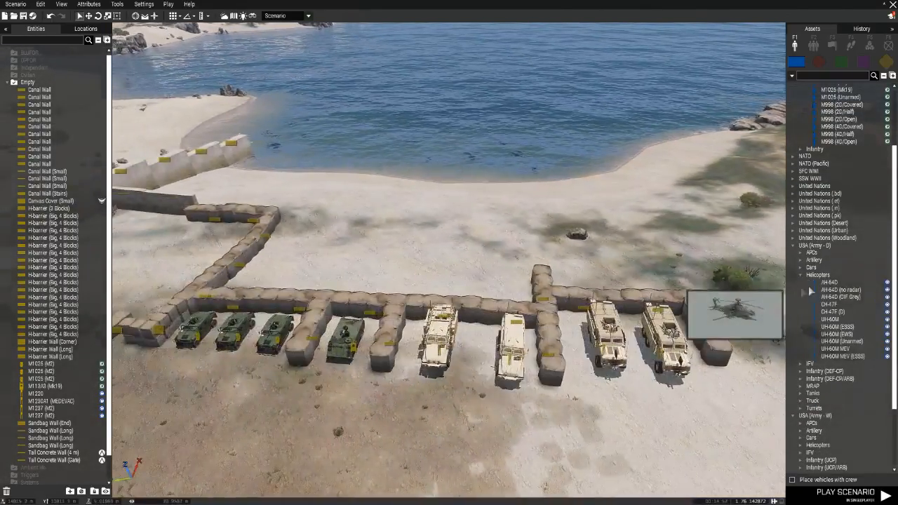
key("s")
right_click_drag(670, 351, 569, 305)
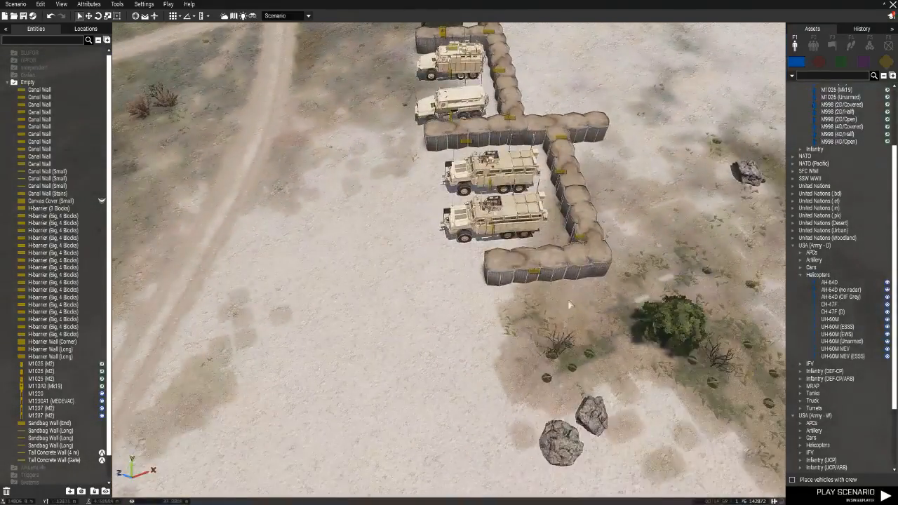
key("a")
right_click_drag(456, 341, 495, 284)
key("s")
key("d")
key("s")
key("a")
key("w")
right_click_drag(537, 315, 523, 328)
key("w")
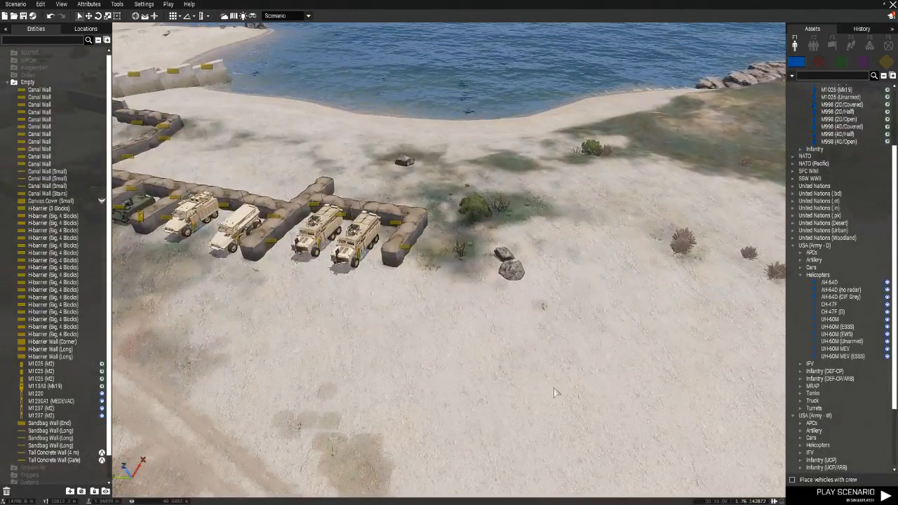
right_click_drag(557, 393, 569, 413)
Place a pasted H-barrier (Big, 4 Blocks) on the open ground near the dirt track and delete the M1237 (M2) copy.
key("ctrl+v")
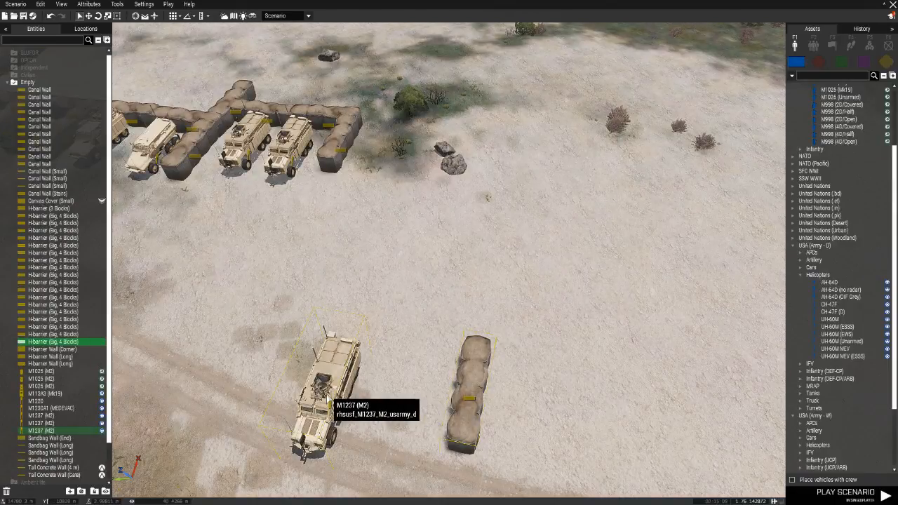
left_click(327, 398)
key("Delete")
left_click_drag(448, 383, 413, 365)
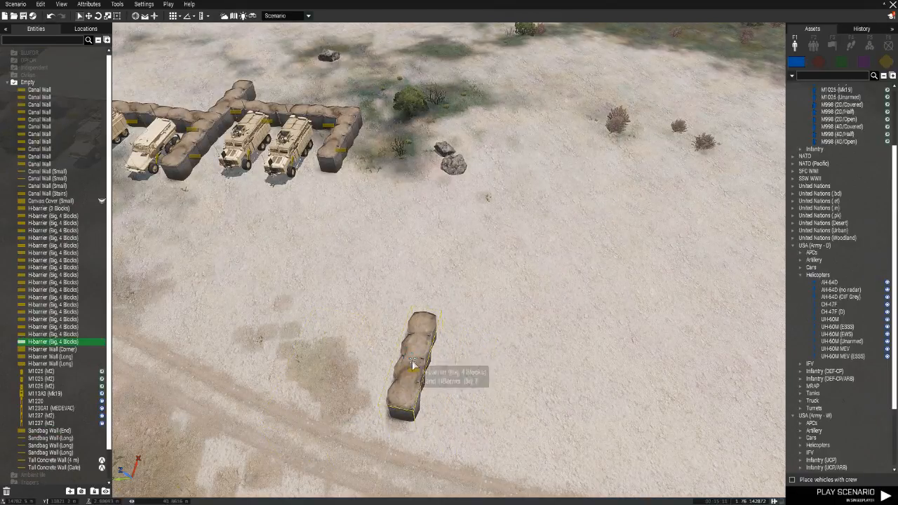
Extend the new H-barrier with three more pasted segments in line, running past the two rocks.
key("ctrl+v")
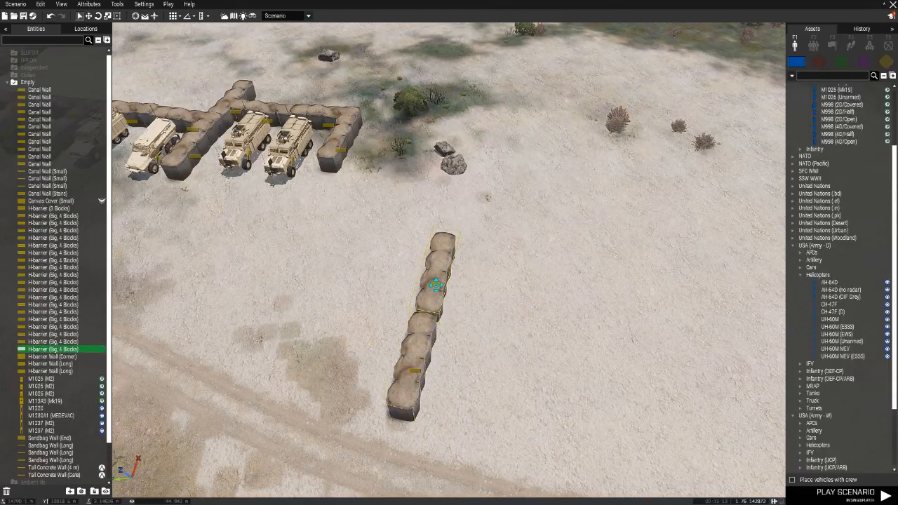
key("w")
key("ctrl+v")
left_click_drag(453, 283, 451, 272)
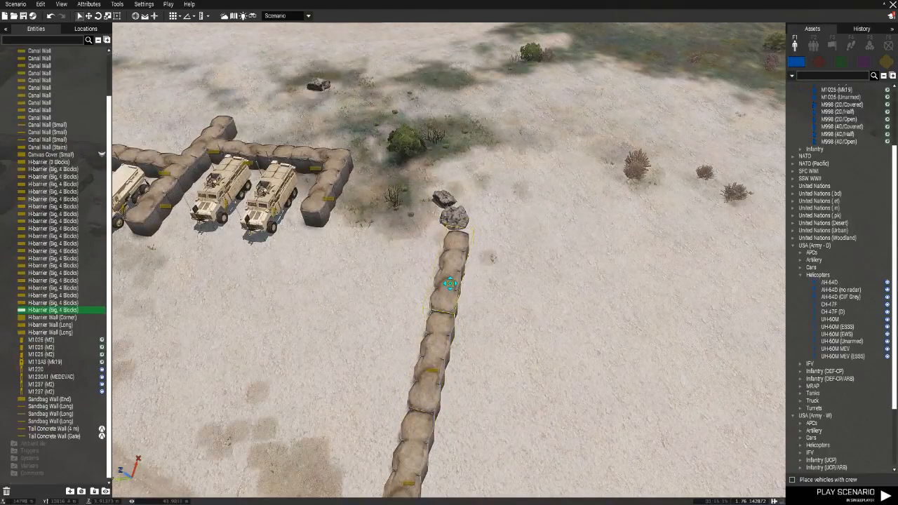
key("w")
key("ctrl+v")
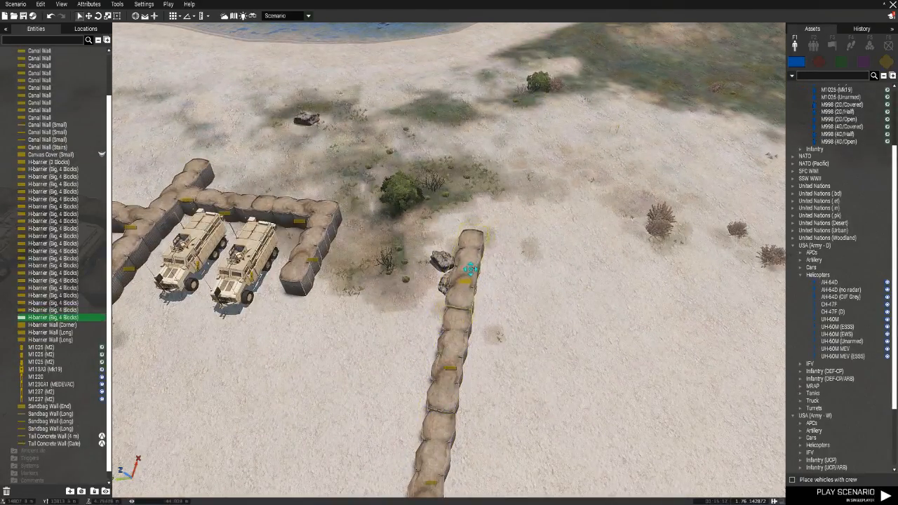
Paste a copy of the four-segment H-barrier run and align it end to end with the wall beyond the rocks.
key("w")
right_click_drag(473, 275, 681, 287)
key("s")
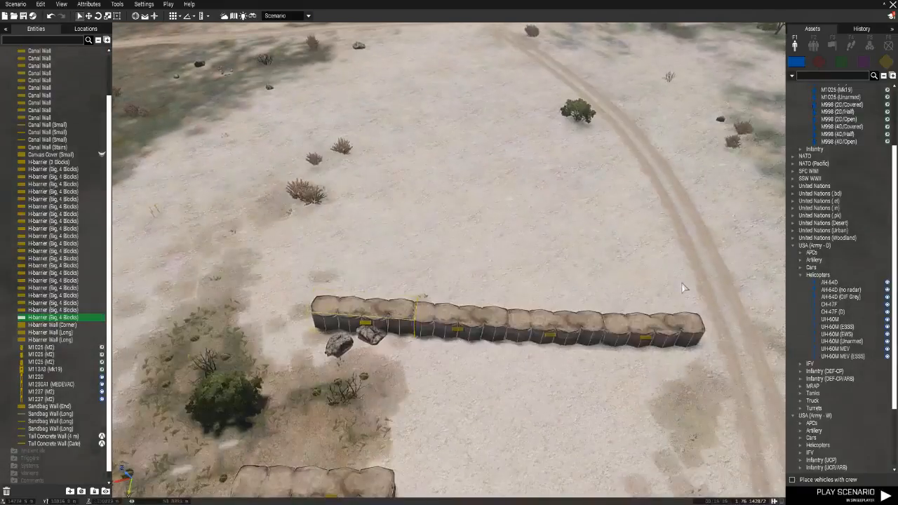
key("a")
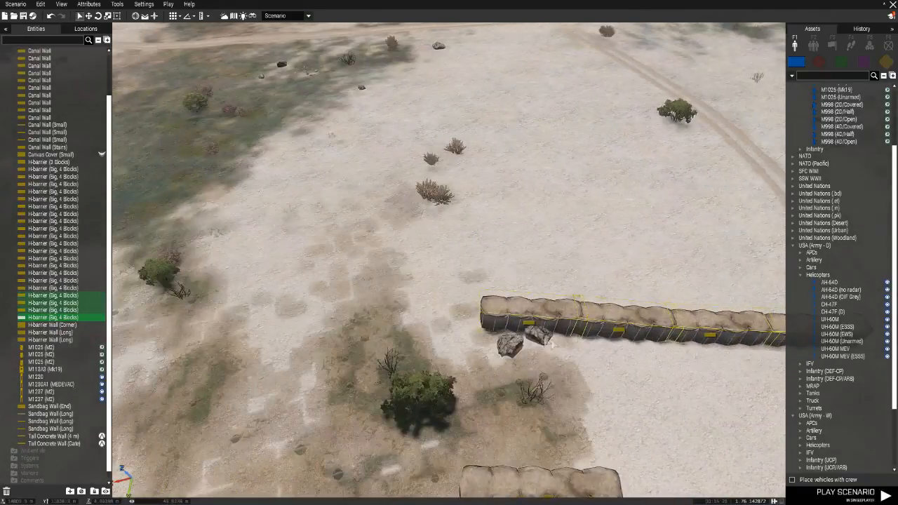
key("w")
key("ctrl+v")
left_click_drag(410, 374, 356, 393)
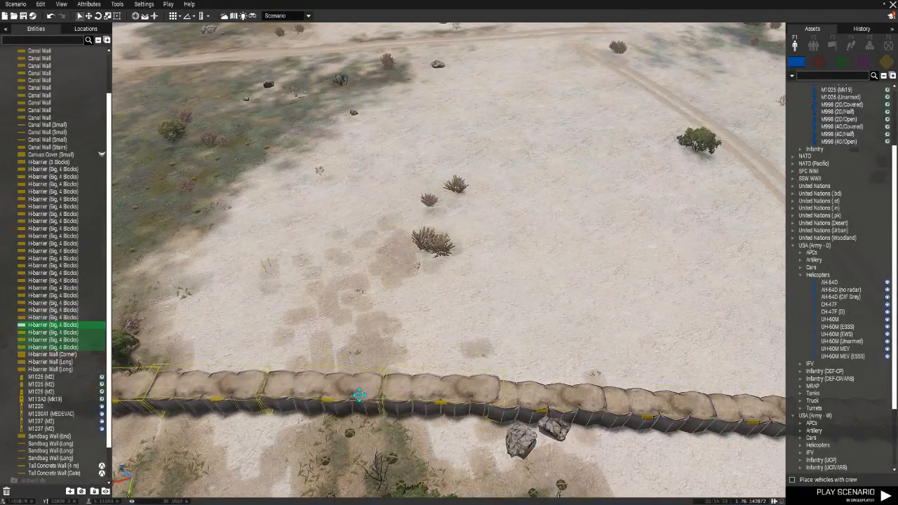
Paste another four-segment H-barrier run, turn it perpendicular, and fit it to the end of the long wall as a corner.
key("a")
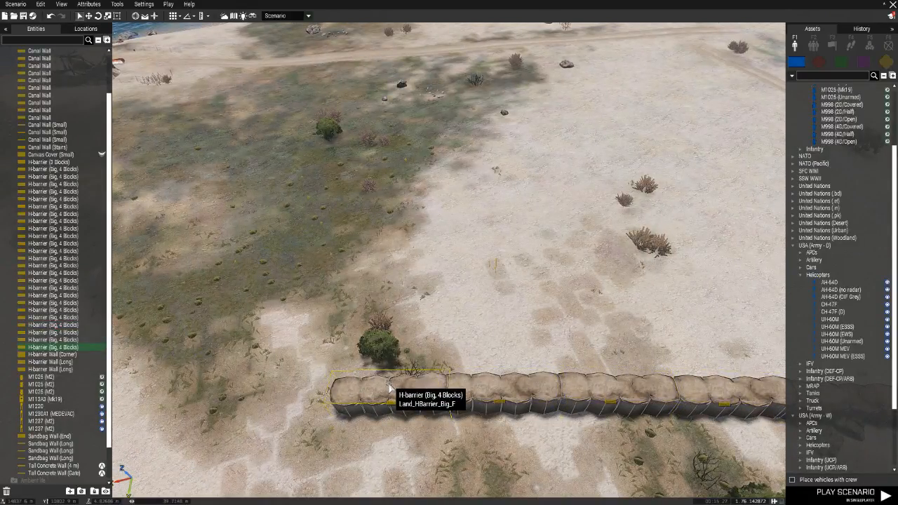
key("ctrl+v")
left_click_drag(505, 294, 632, 309, "shift")
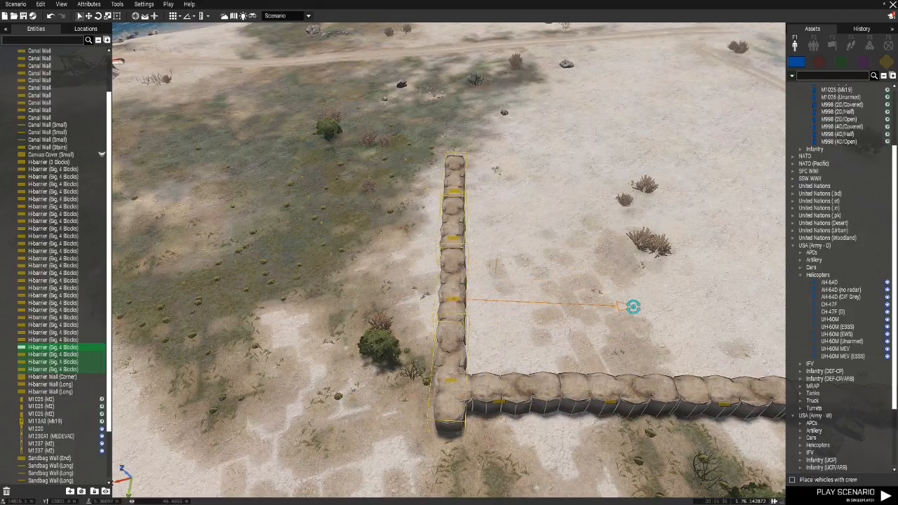
left_click_drag(447, 341, 459, 311)
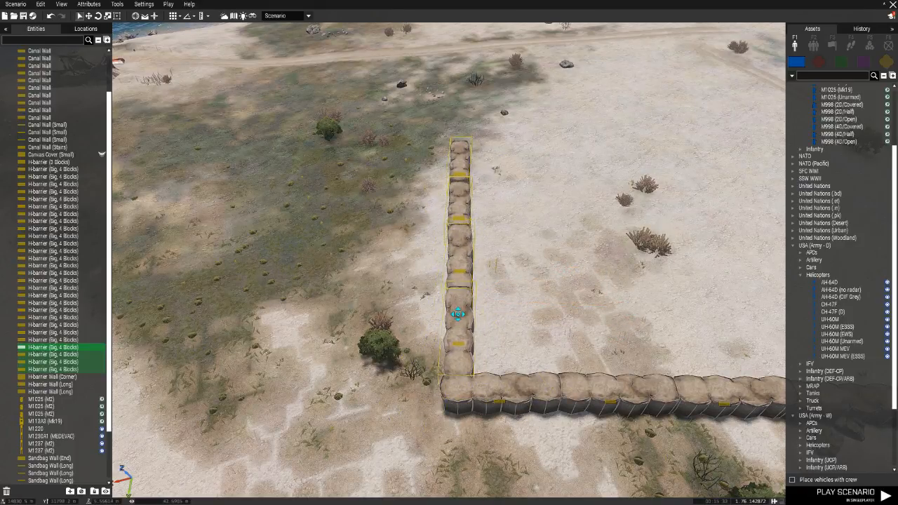
Extend the perpendicular side with another four-segment H-barrier run, rotated and aligned with its end.
key("w")
key("a")
right_click_drag(459, 317, 629, 327)
key("ctrl+v")
left_click_drag(402, 293, 325, 416, "shift")
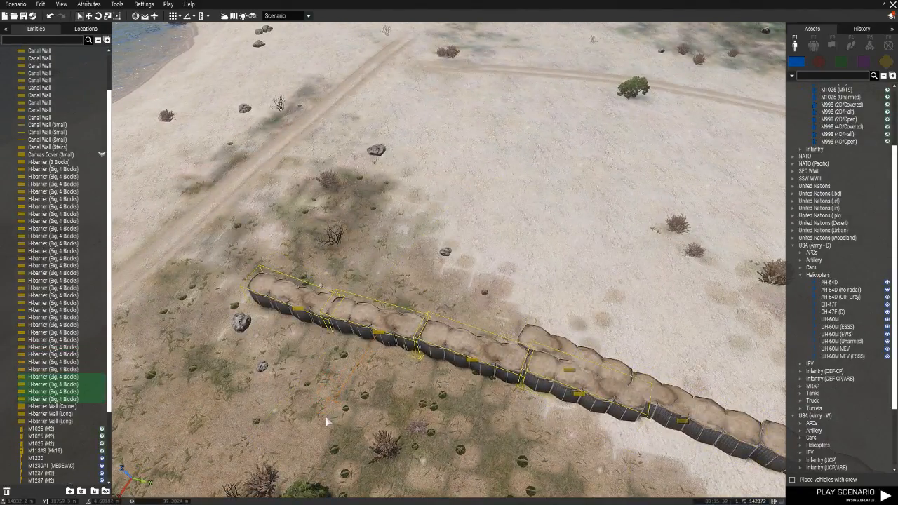
left_click_drag(452, 347, 487, 327)
Paste a four-segment H-barrier run at the far corner and turn it perpendicular so it runs alongside the dirt track.
key("w")
key("a")
key("ctrl+v")
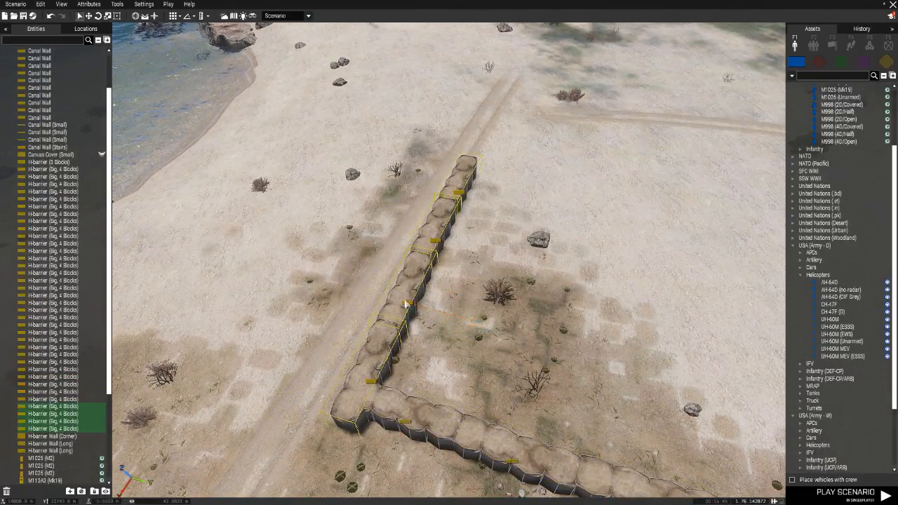
left_click_drag(406, 303, 424, 275)
right_click_drag(421, 274, 465, 272)
left_click_drag(463, 273, 532, 297, "shift")
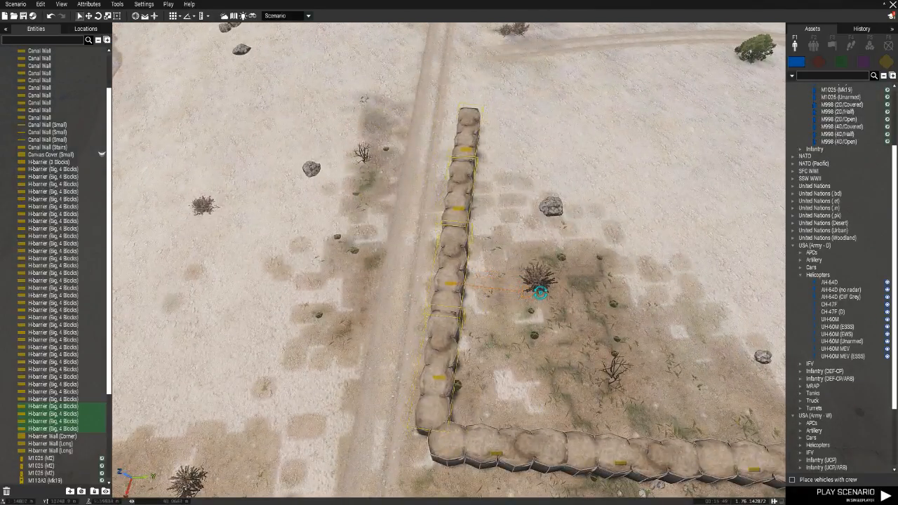
left_click_drag(457, 273, 457, 278)
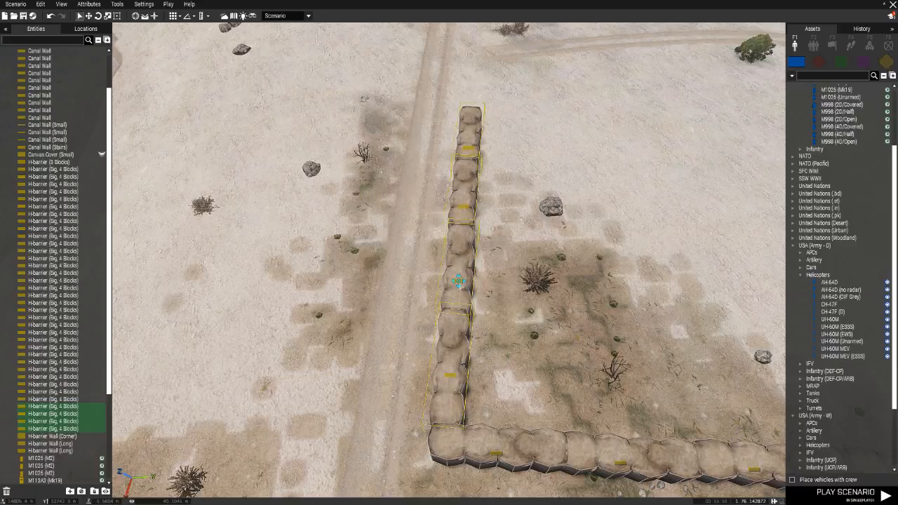
Paste a four-segment H-barrier run and rotate it alongside the dirt track up to the bush, leaving an opening after the previous run.
key("w")
right_click_drag(485, 288, 648, 259)
key("a")
key("s")
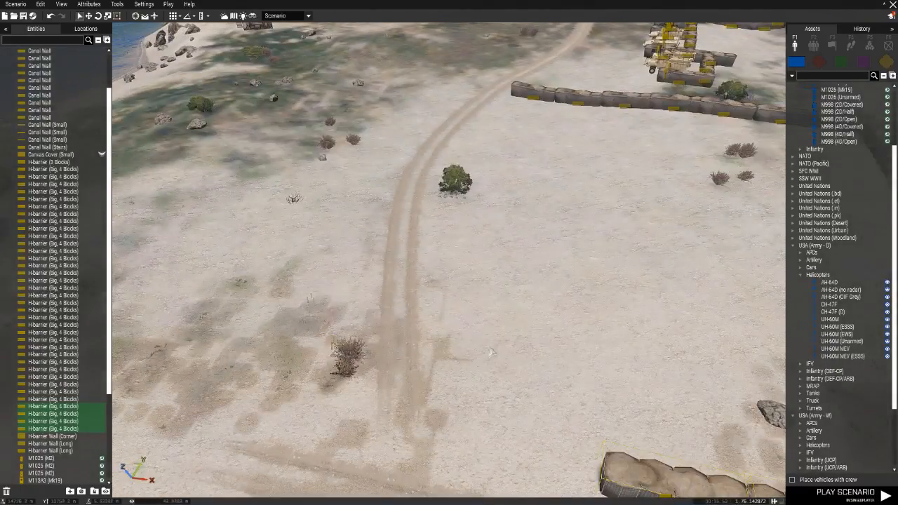
key("ctrl+v")
key("s")
left_click_drag(531, 280, 644, 277, "shift")
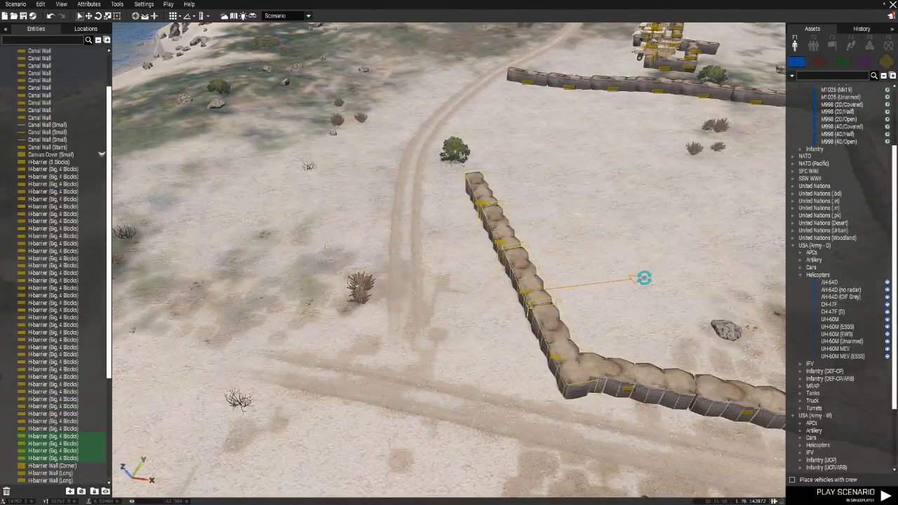
left_click_drag(520, 272, 546, 272, "shift")
left_click_drag(474, 255, 452, 245)
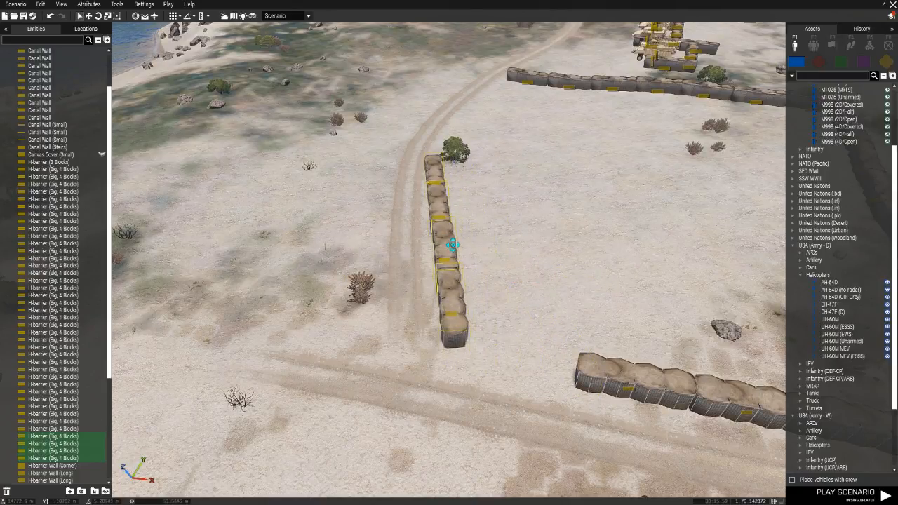
Paste another four-segment H-barrier run along the dirt track and fit its end to the corner of the wall near the motor pool.
key("ctrl+v")
left_click_drag(536, 342, 654, 402)
key("w")
key("s")
left_click_drag(626, 359, 564, 299)
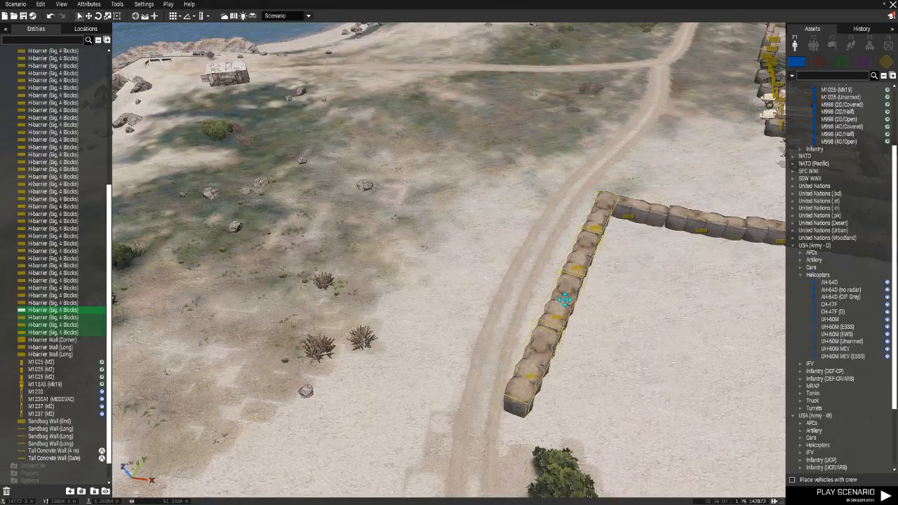
Duplicate a single H-barrier (Big, 4 Blocks) segment and place it by the bush between the two trackside runs.
key("s")
key("s")
key("w")
right_click_drag(567, 326, 667, 367)
key("a")
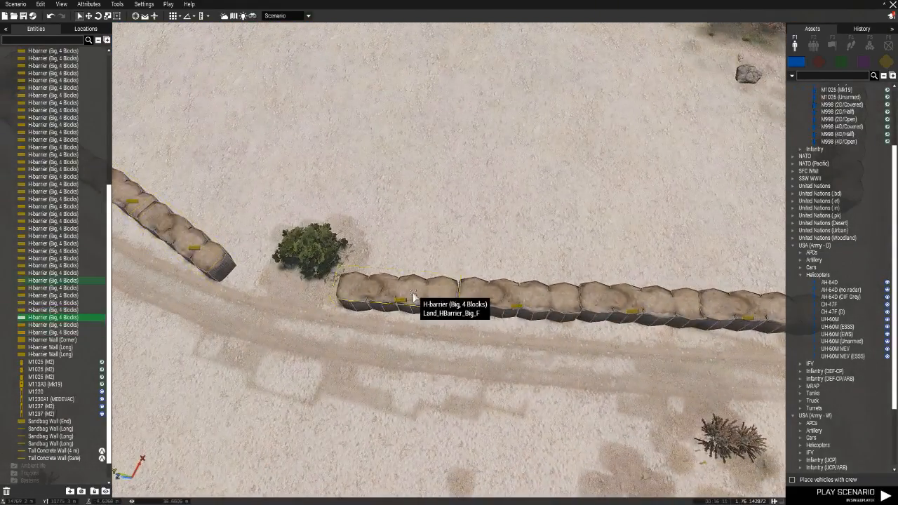
left_click_drag(266, 288, 270, 275)
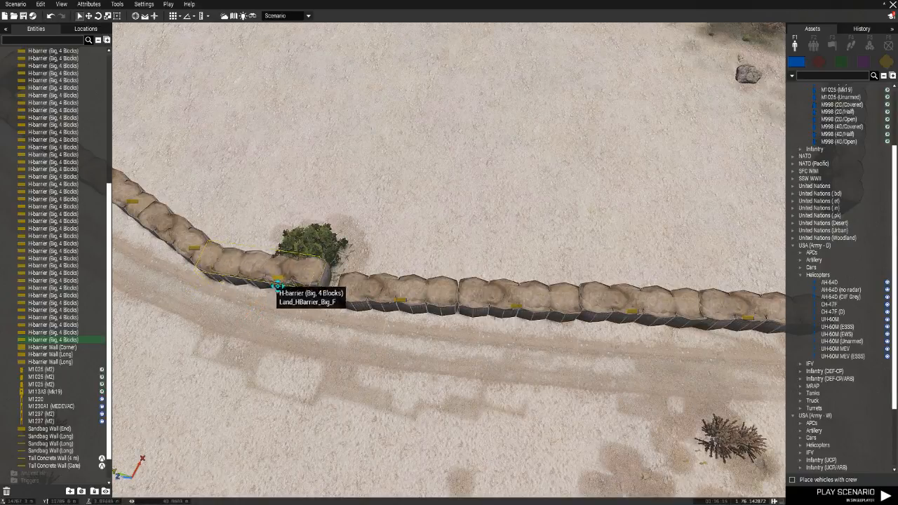
left_click_drag(291, 294, 296, 293)
Shift an H-barrier segment along the wall near the trackside corner to open a gap beside the corner piece.
key("a")
right_click_drag(296, 292, 379, 286)
key("w")
key("d")
key("s")
right_click_drag(457, 269, 476, 303)
key("a")
key("w")
key("w")
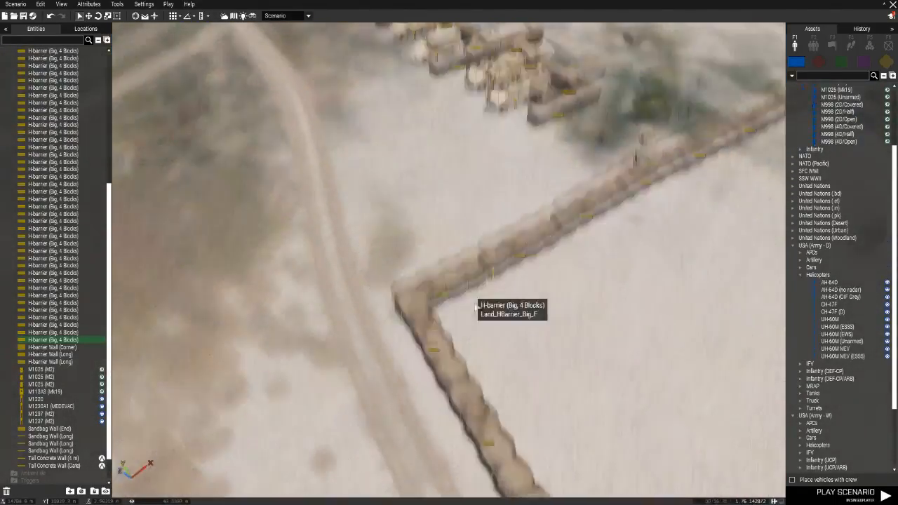
key("d")
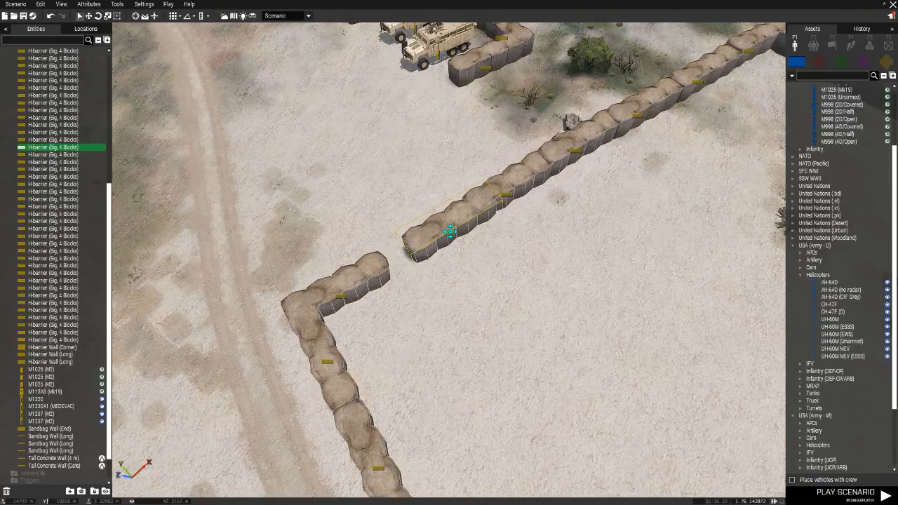
Switch the asset browser to props and search for "heli".
key("a")
right_click_drag(503, 255, 626, 250)
right_click_drag(487, 211, 502, 197)
key("w")
key("d")
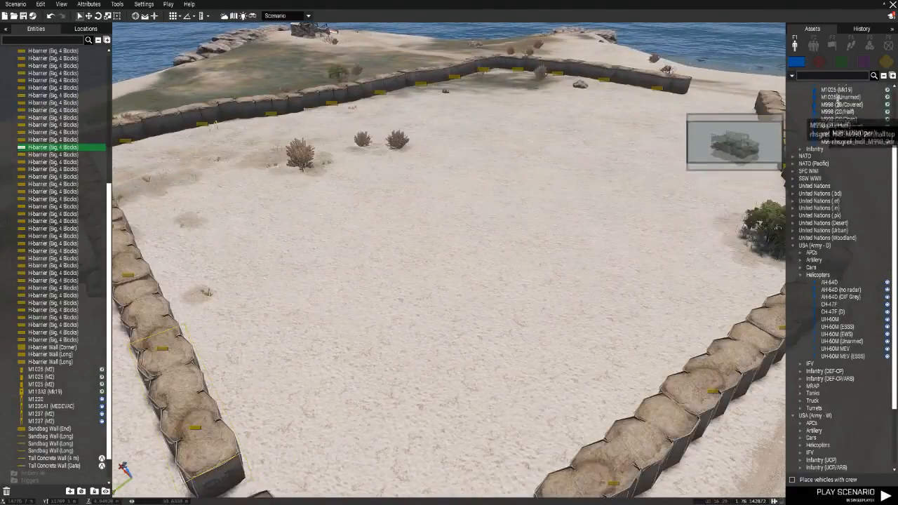
left_click(887, 63)
left_click(841, 63)
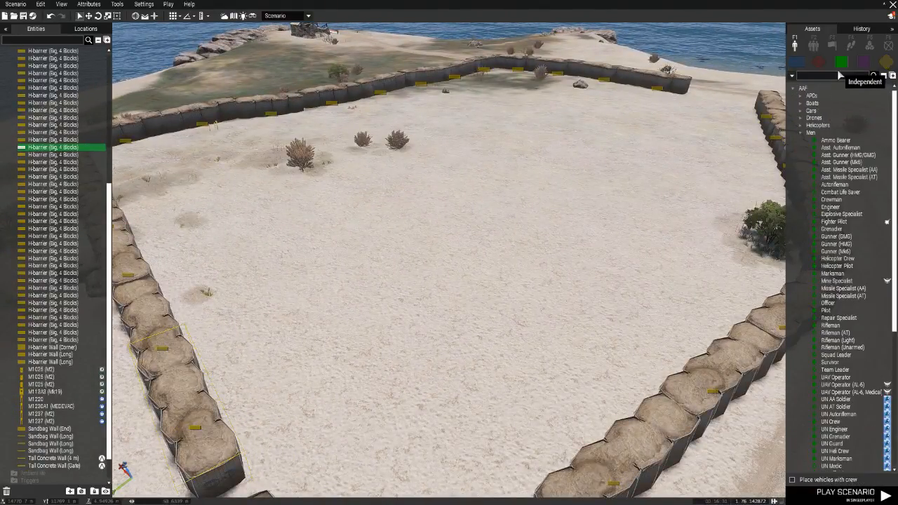
left_click(886, 64)
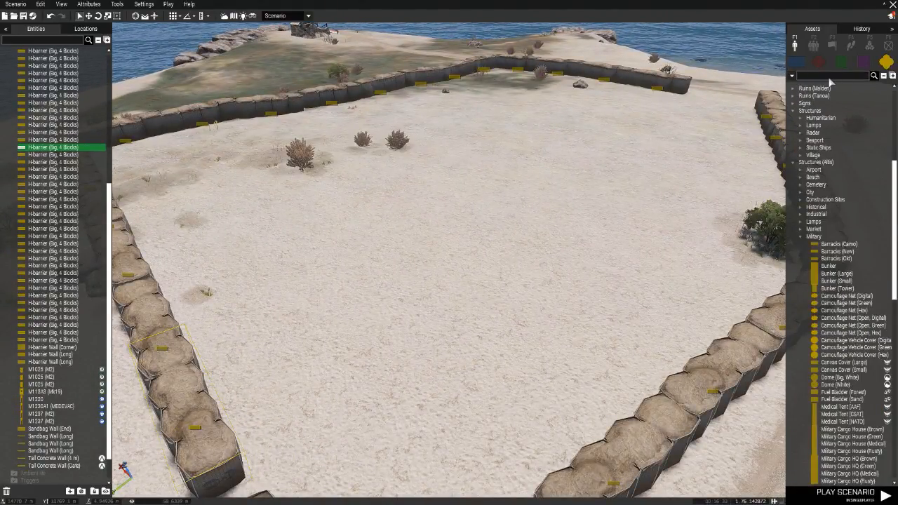
type("li")
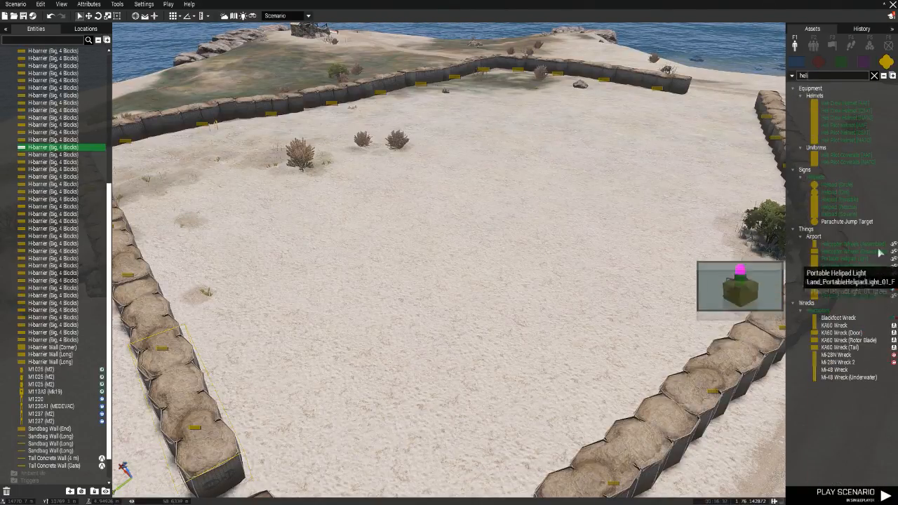
type("wwwwwwwwwwwwwwwwwww")
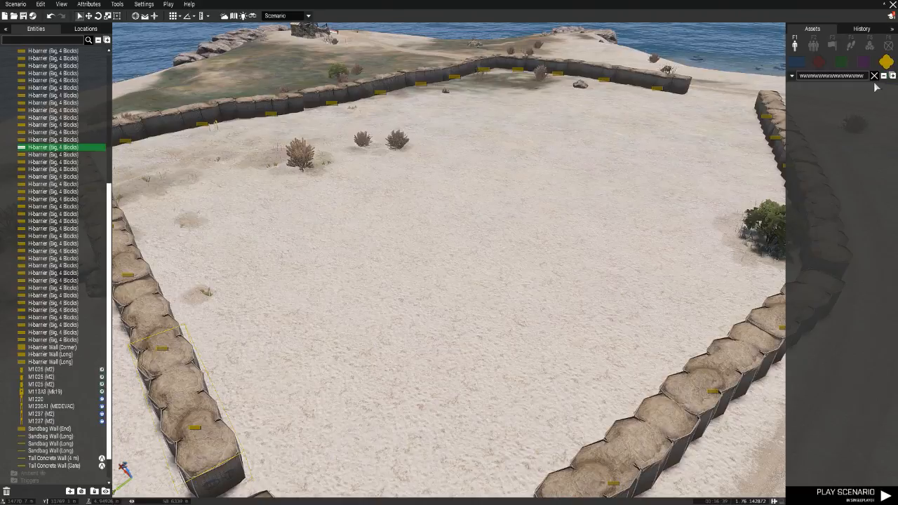
type("heli")
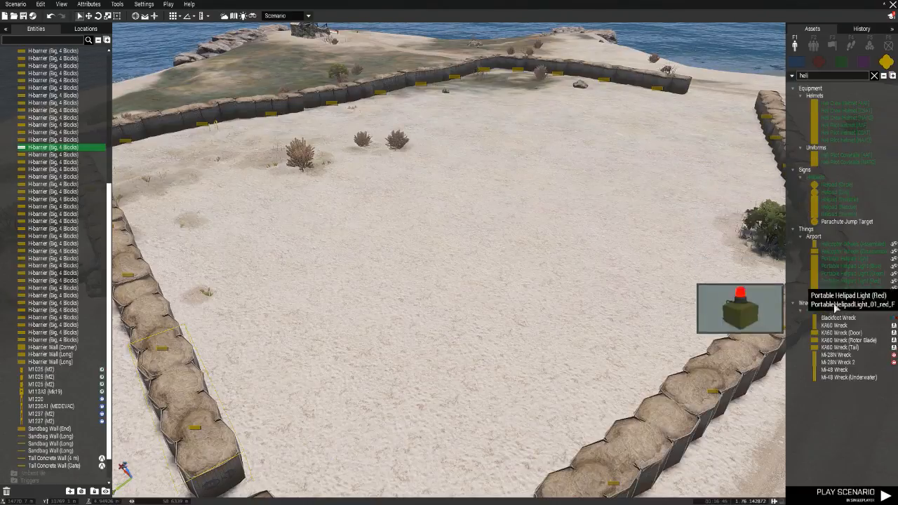
Place a Helipad (Square) inside the large enclosure, then rotate and position it near the perimeter wall.
left_click(847, 216)
key("w")
right_click_drag(609, 278, 537, 296)
left_click(559, 319)
left_click_drag(559, 319, 565, 432, "shift")
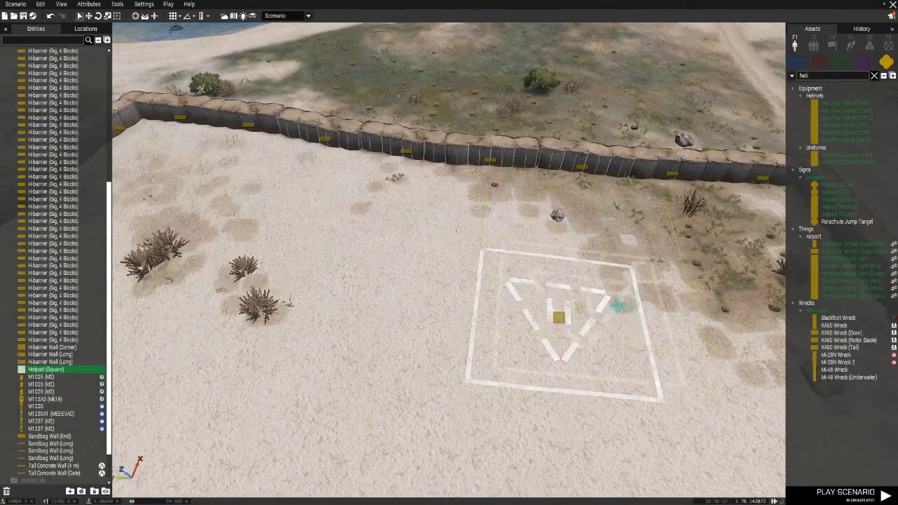
left_click_drag(558, 317, 660, 302)
Paste three more square helipads and arrange all four in a two-by-two layout inside the enclosure.
key("ctrl+v")
left_click_drag(270, 235, 185, 239)
key("s")
key("d")
key("ctrl+v")
left_click_drag(454, 200, 458, 220)
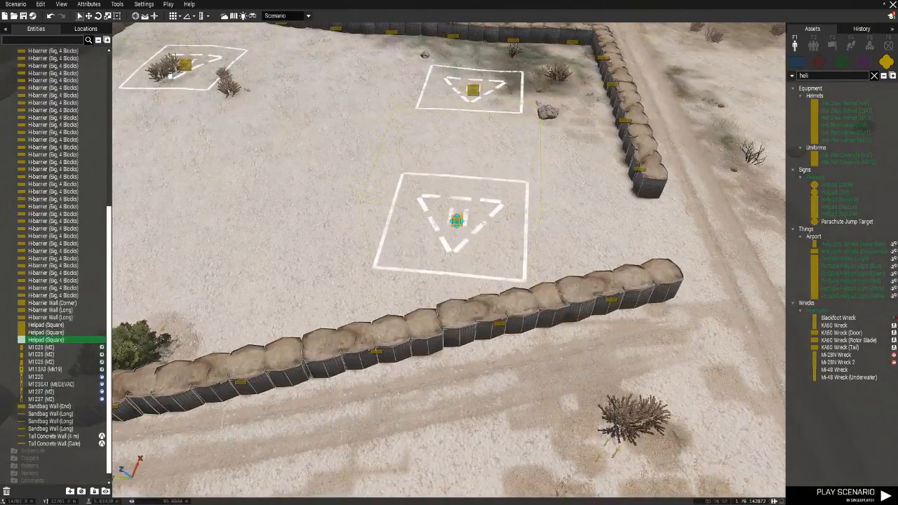
key("a")
key("ctrl+v")
key("d")
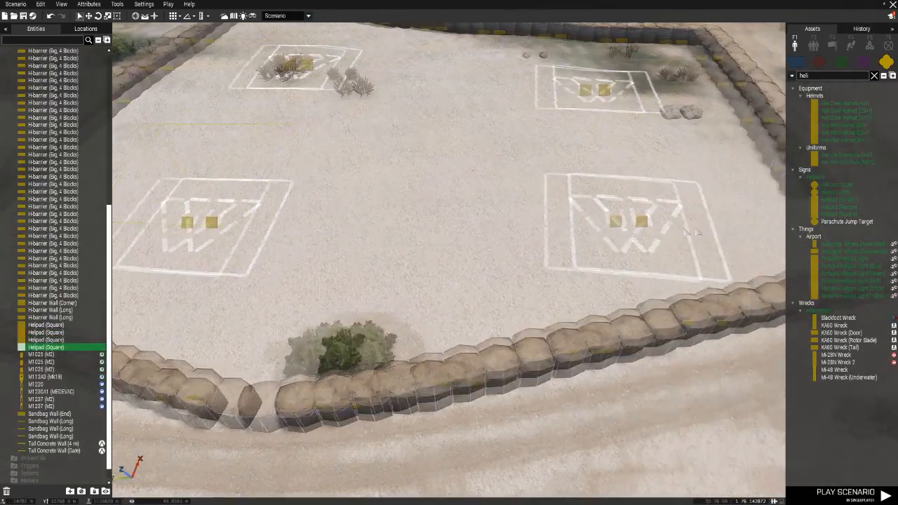
key("w")
key("a")
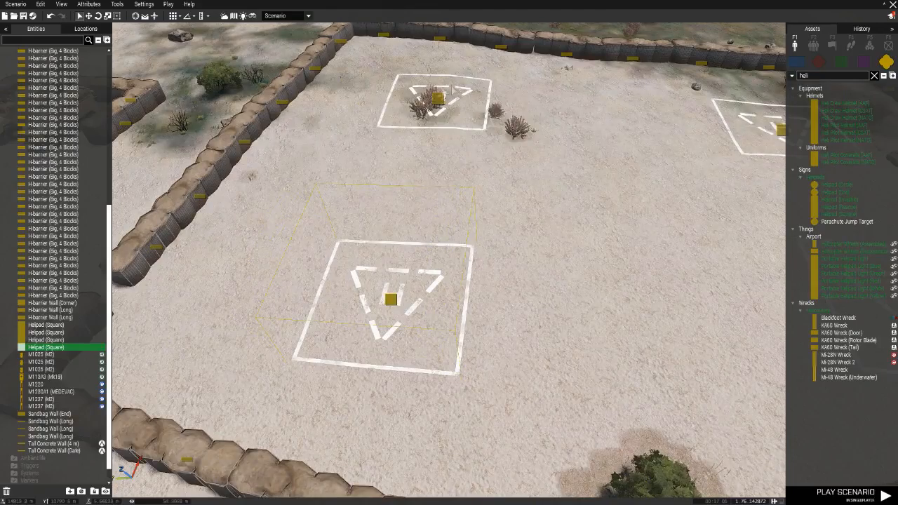
Copy the H-barrier run between the motor pool and the tent compound and paste it end to end toward the shoreline.
right_click_drag(647, 200, 604, 281)
key("s")
key("w")
key("w")
key("s")
key("s")
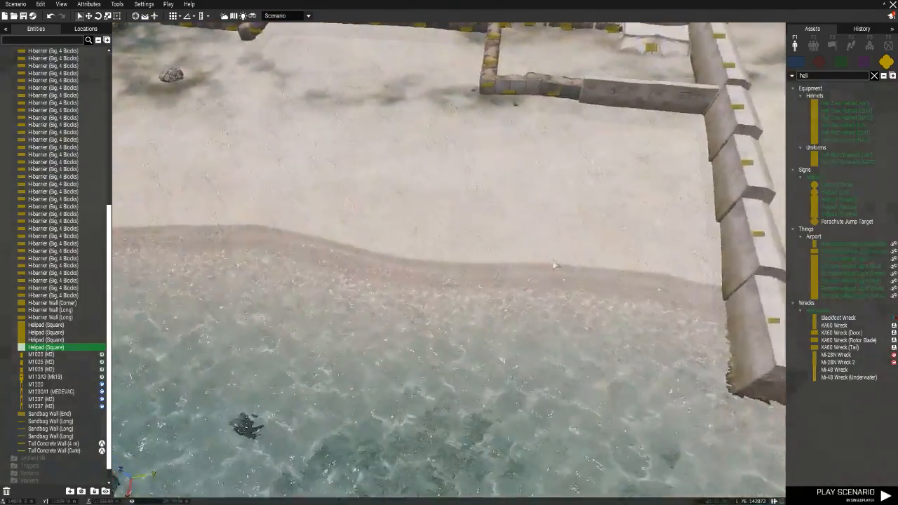
key("w")
key("w")
key("a")
key("s")
key("d")
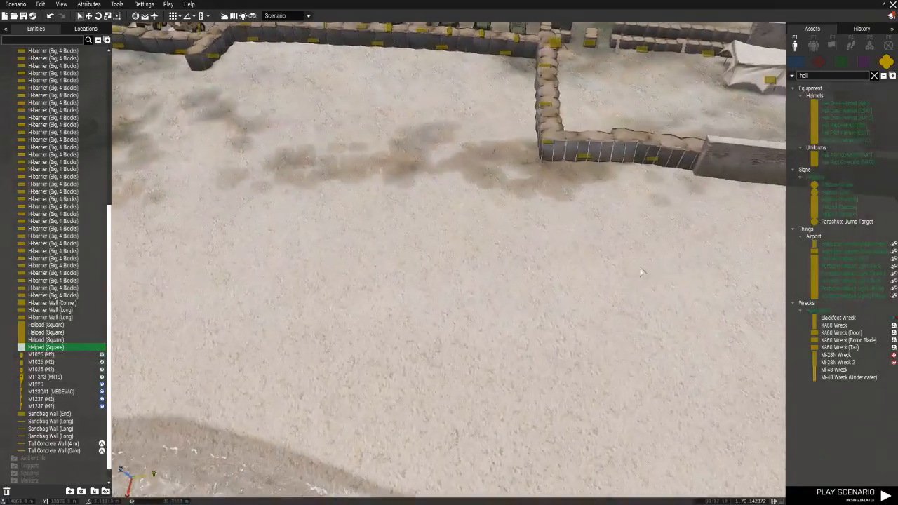
key("w")
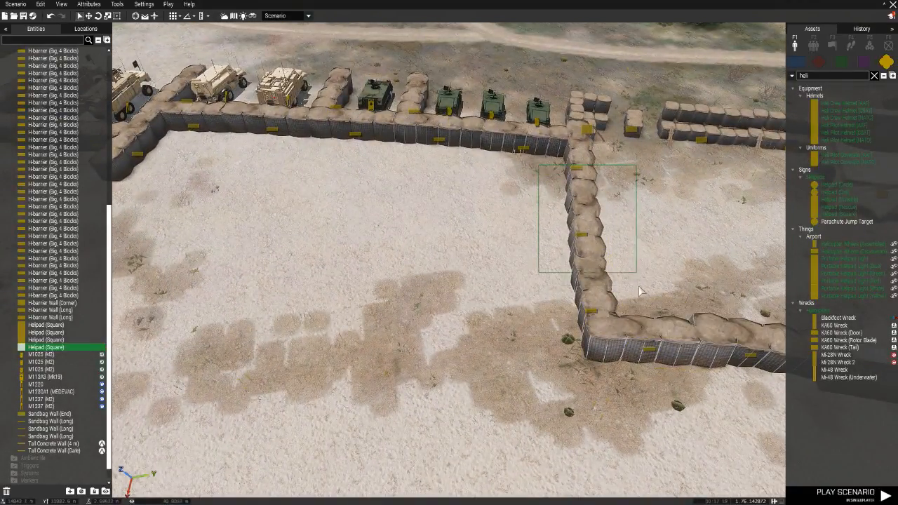
left_click_drag(640, 308, 641, 313)
key("s")
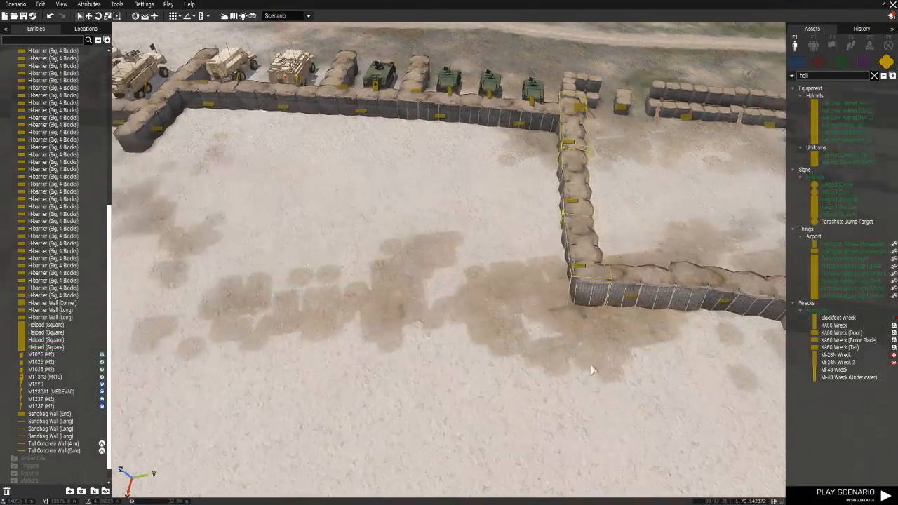
key("ctrl+c")
key("ctrl+v")
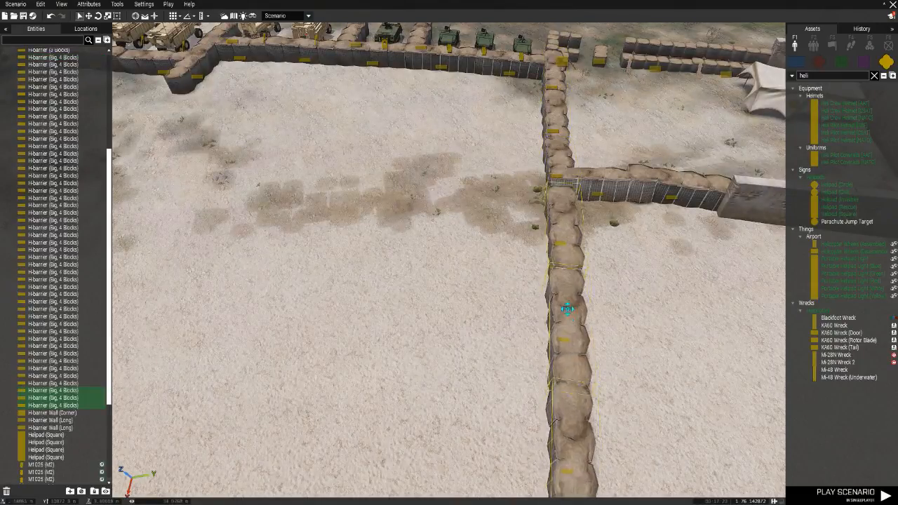
left_click_drag(571, 290, 573, 289)
Copy a straight four-segment H-barrier run from the helipad enclosure and align it along the shoreline from the new wall's end.
right_click_drag(573, 289, 657, 269)
key("w")
key("w")
left_click_drag(539, 261, 542, 280)
right_click_drag(336, 349, 416, 363)
key("w")
key("s")
key("a")
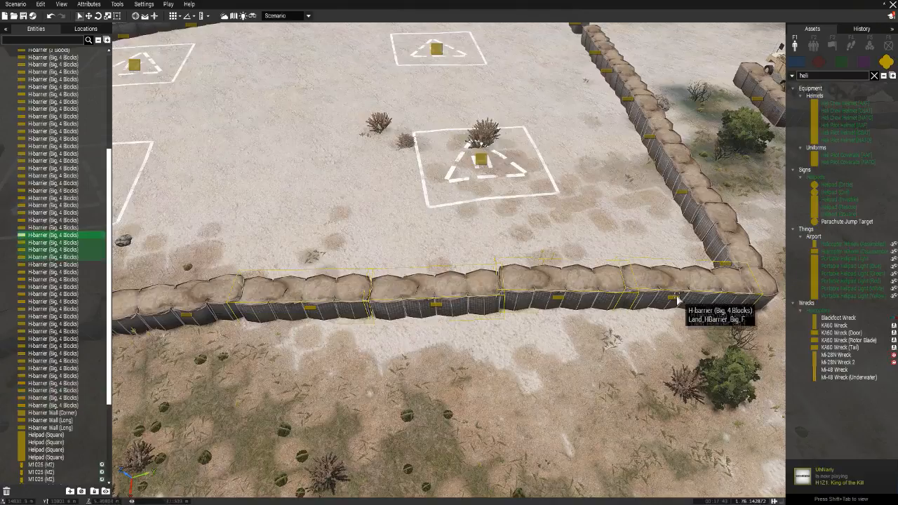
key("d")
key("s")
key("w")
key("a")
key("ctrl+v")
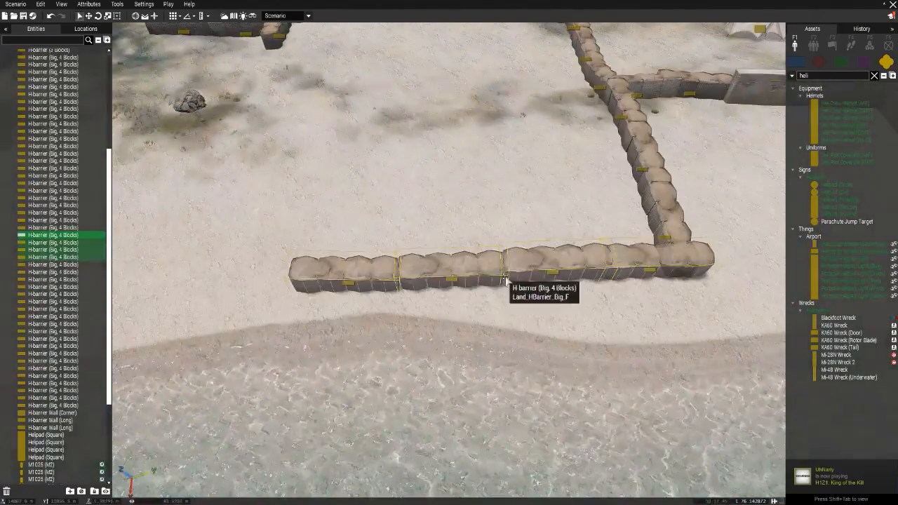
left_click(529, 272)
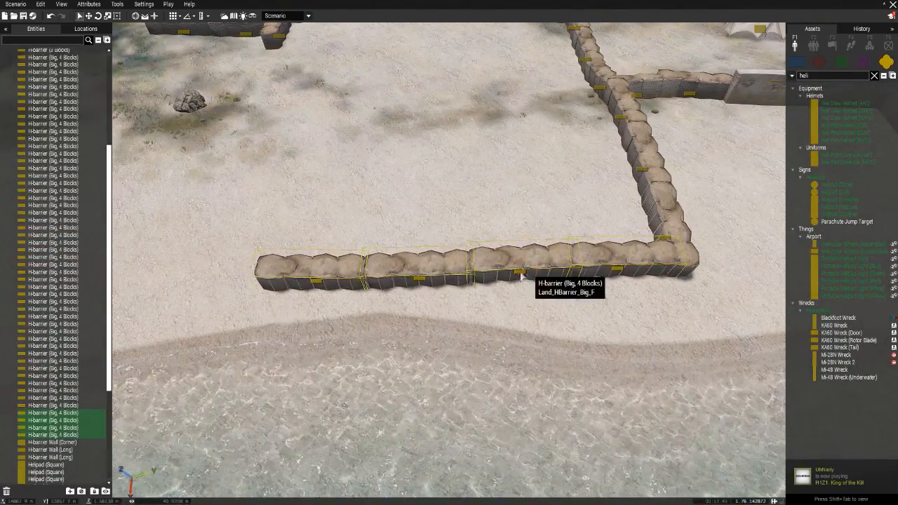
Copy the wall leading to the shore and attach the pasted run to the motor pool wall's projecting end as the opposite side.
key("w")
key("a")
key("d")
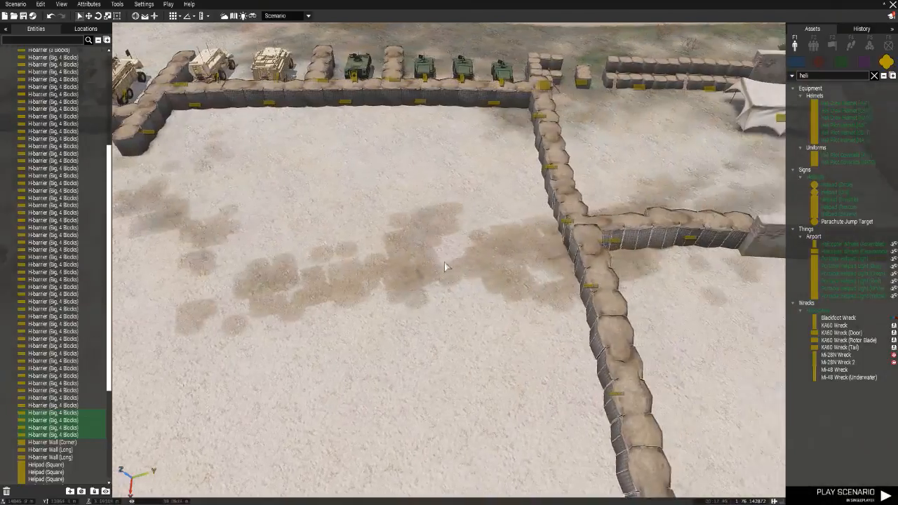
key("s")
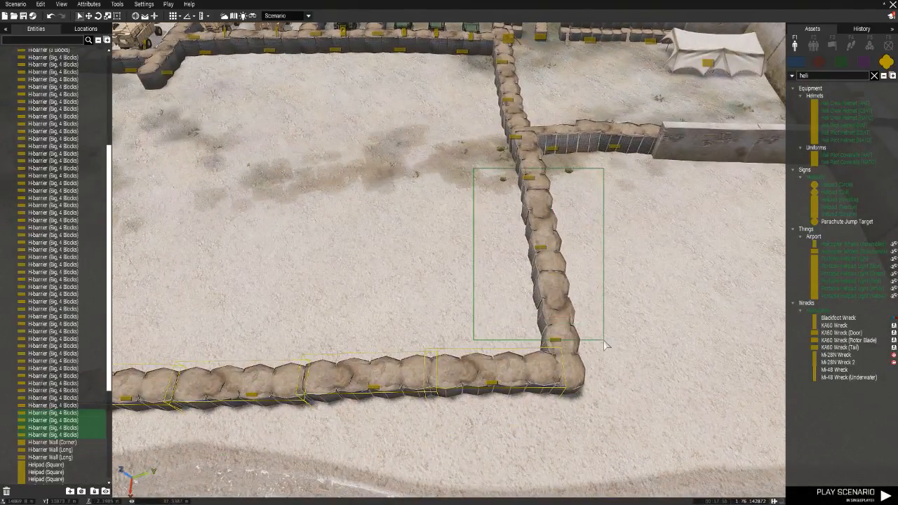
key("a")
key("ctrl+v")
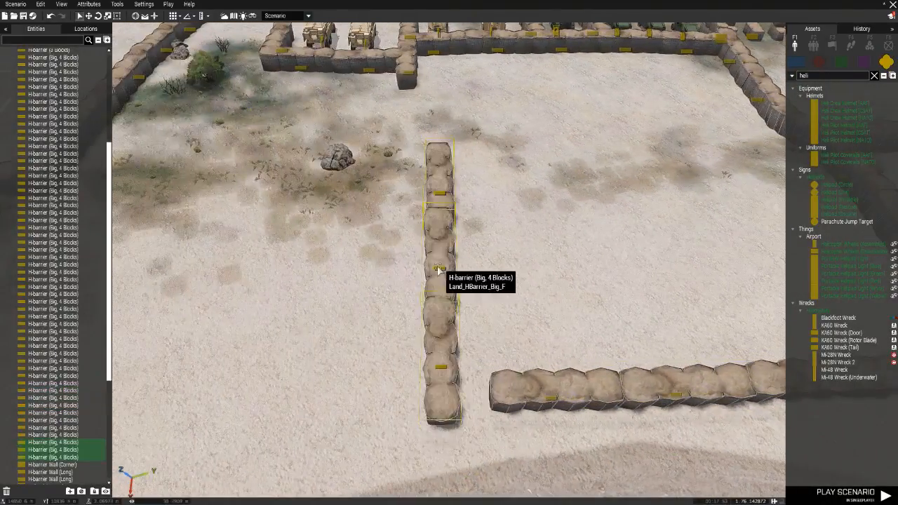
key("w")
key("w")
left_click_drag(444, 321, 391, 286)
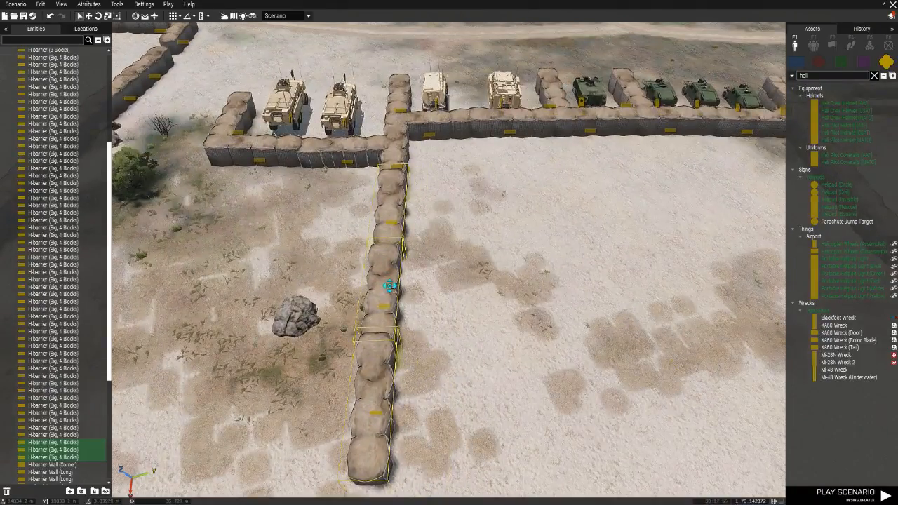
Extend the new side wall toward the water with another pasted H-barrier run aligned to its end.
key("s")
key("ctrl+v")
left_click_drag(401, 301, 392, 383)
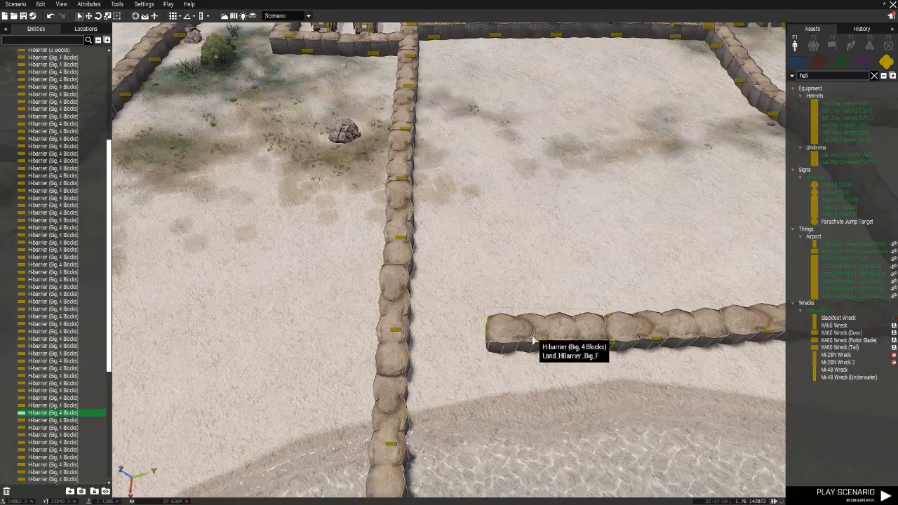
Close the gap in the shoreline wall with a duplicated H-barrier segment and delete the surplus side wall beyond the corner.
left_click_drag(526, 336, 446, 332)
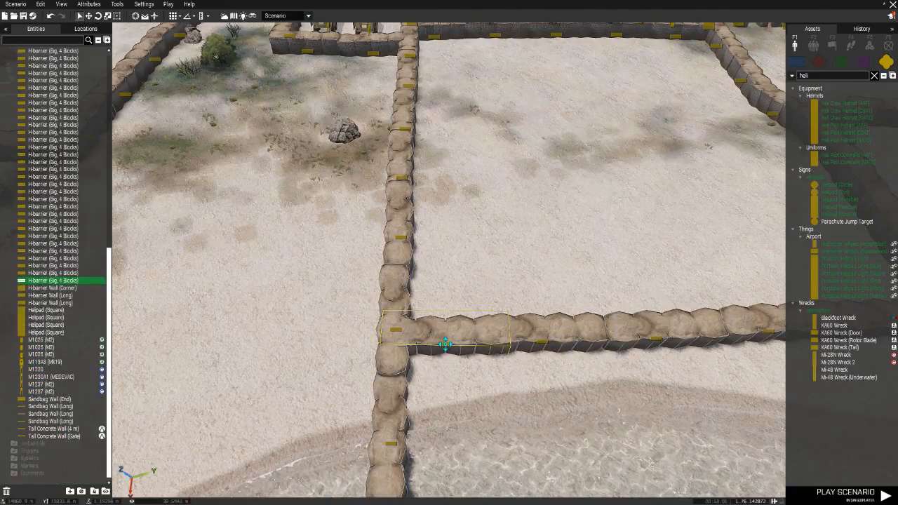
left_click(401, 394)
key("Delete")
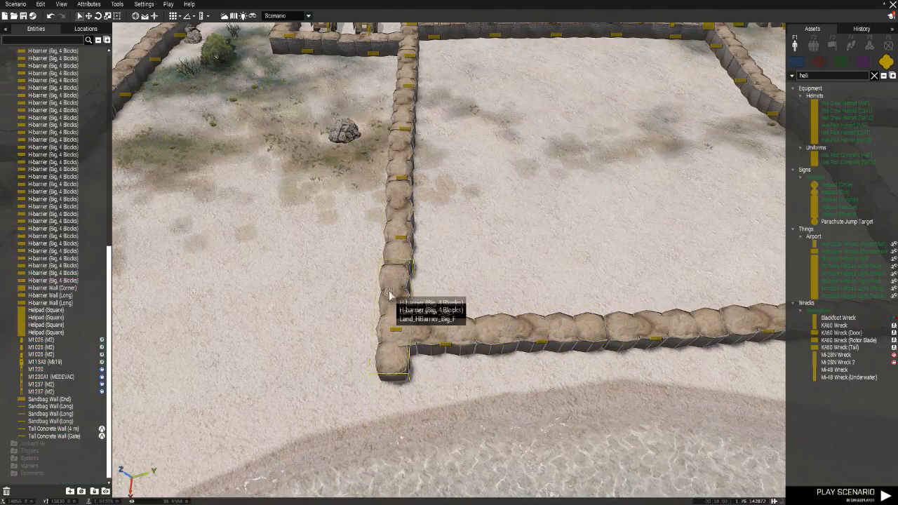
Delete the H-barrier segment in the side wall near the motor pool to open an entrance to the shoreline enclosure.
left_click(396, 267)
scroll(397, 264, "up", 3)
right_click_drag(417, 279, 603, 305)
key("a")
key("w")
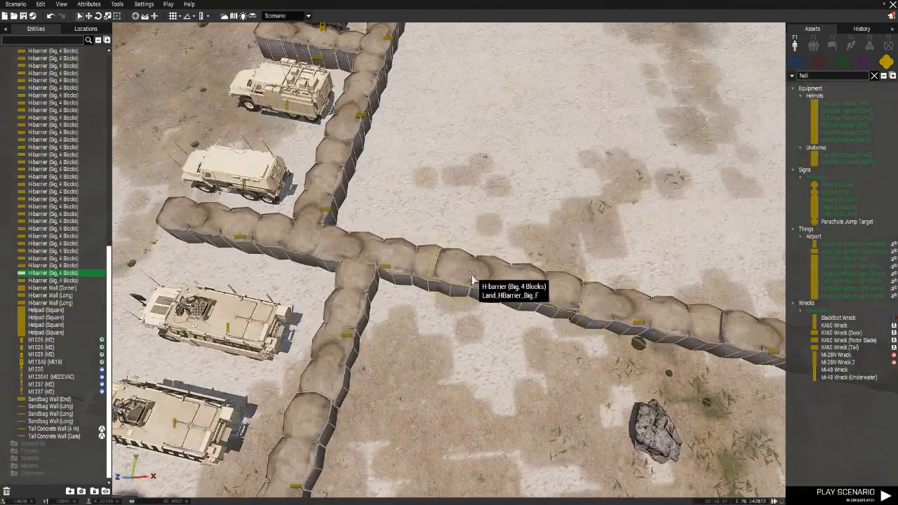
left_click(471, 274)
key("Delete")
right_click_drag(471, 274, 543, 253)
key("s")
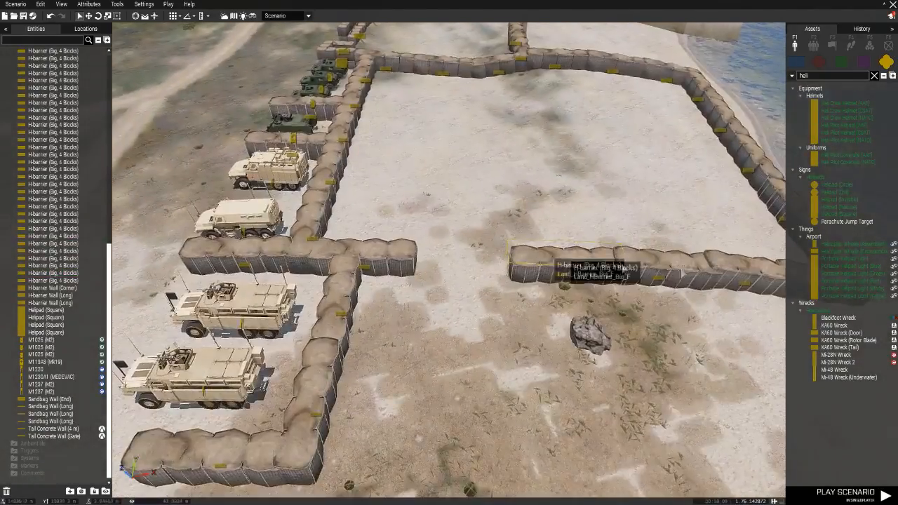
Place a single H-barrier (Block) in the entrance gap of the shoreline enclosure's side wall.
left_click(874, 76)
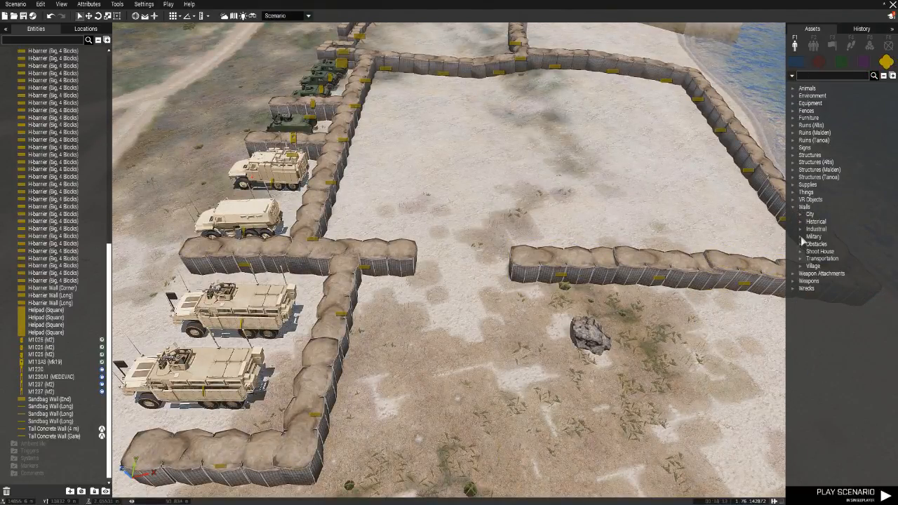
left_click(801, 238)
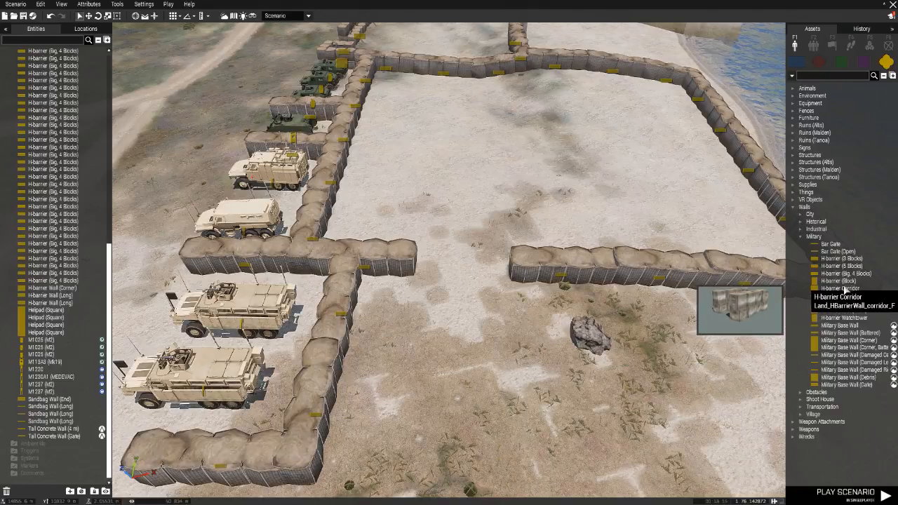
left_click(838, 281)
left_click(463, 271)
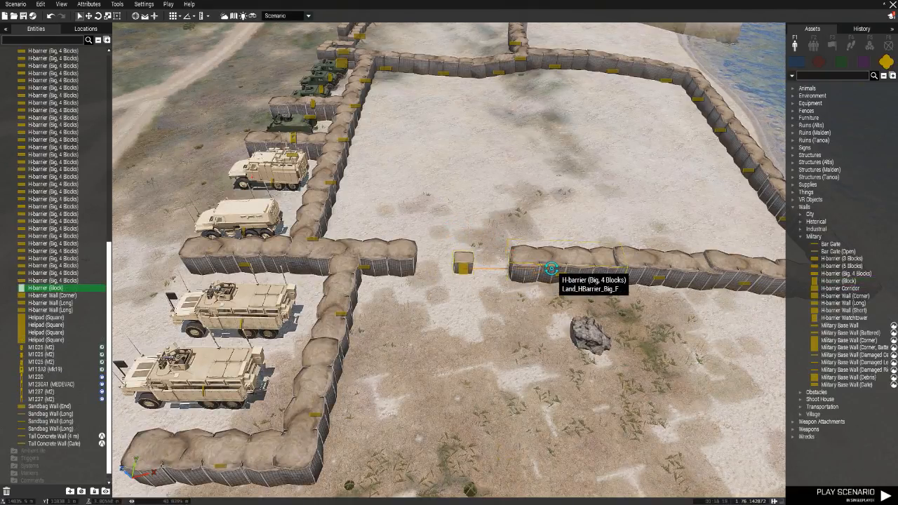
Place a BLUFOR USA (Army - D) M119A2 howitzer inside the shoreline enclosure and turn it parallel to the motor pool wall.
key("d")
right_click_drag(552, 271, 724, 143)
left_click(797, 62)
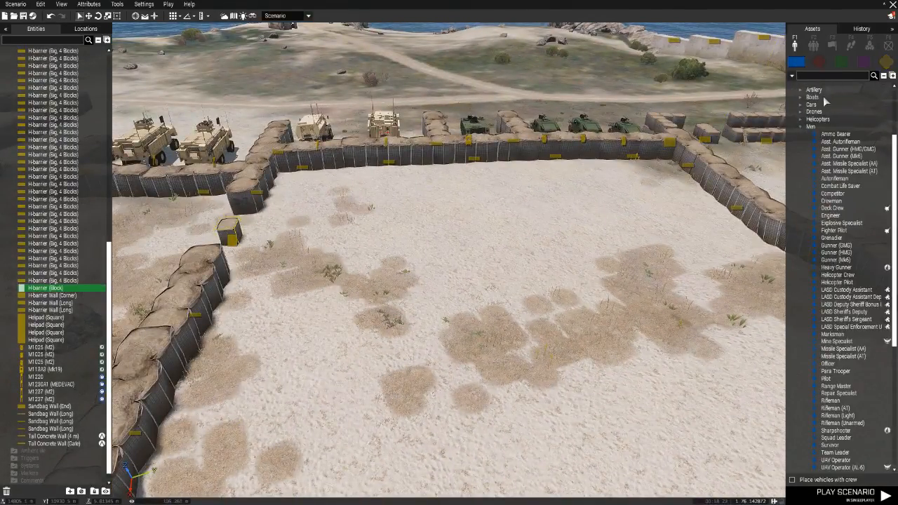
scroll(806, 316, "down", 5)
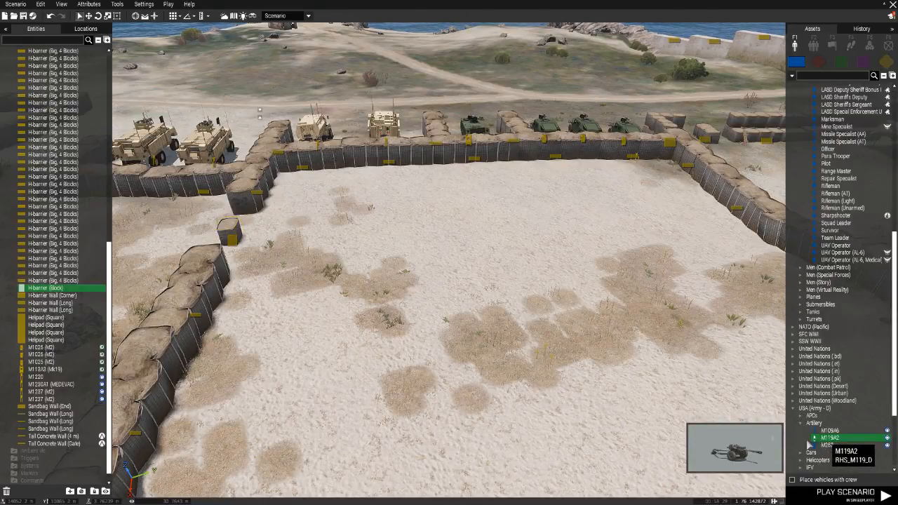
key("w")
left_click(531, 405)
left_click_drag(530, 405, 595, 398, "shift")
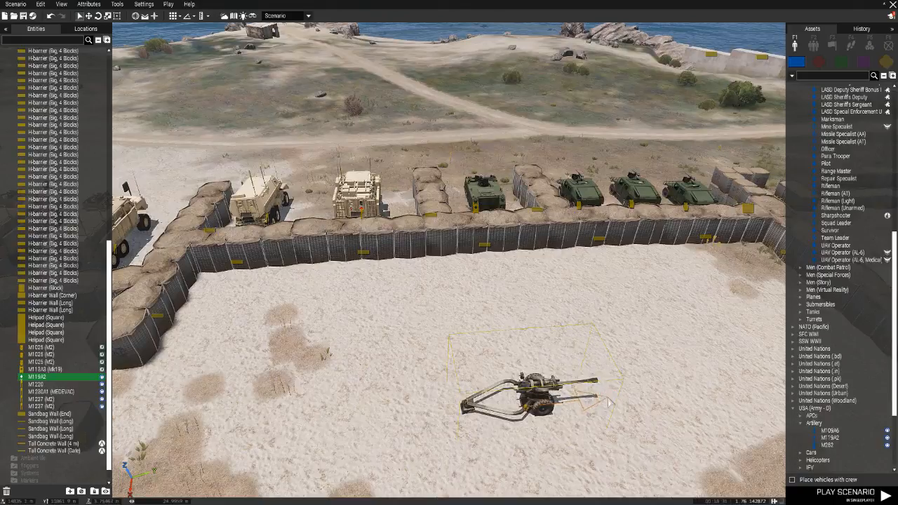
Paste two more M119A2 howitzers in a row toward the shore and nudge the middle one to even the spacing.
key("s")
key("ctrl+v")
key("s")
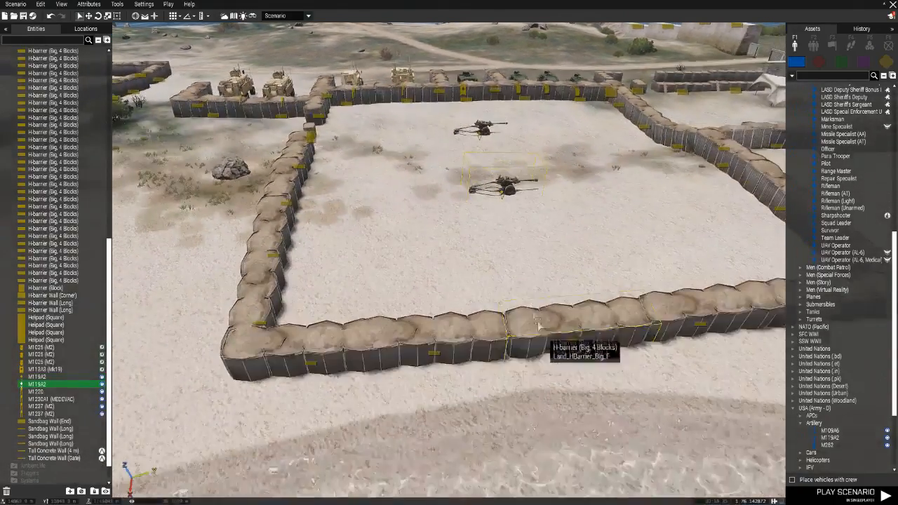
key("ctrl+v")
key("w")
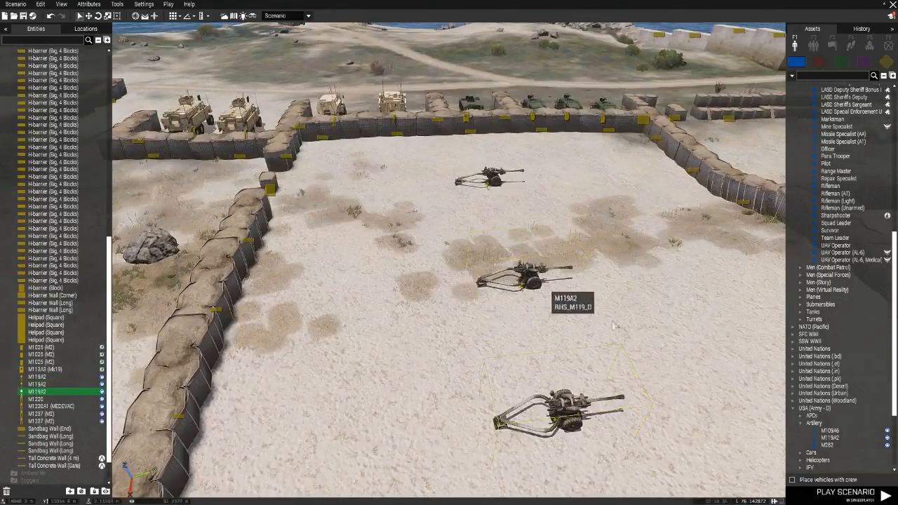
key("d")
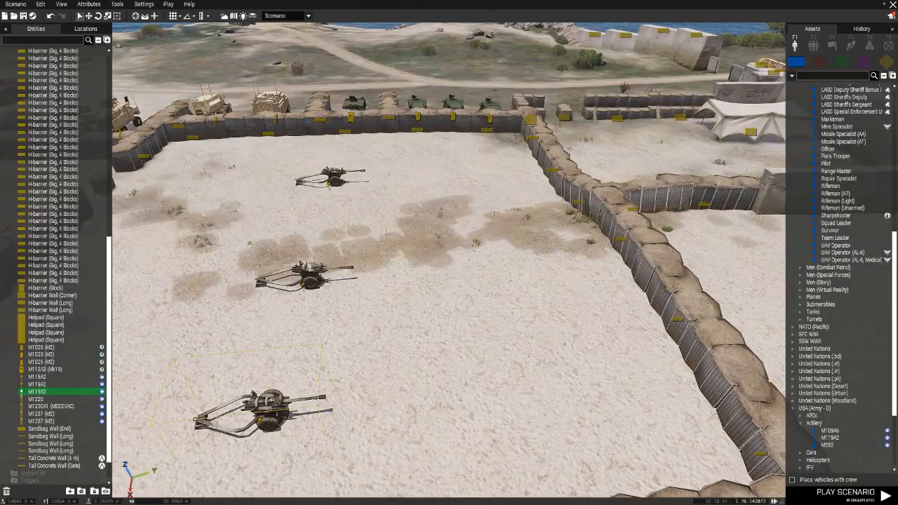
left_click_drag(309, 272, 312, 256)
Inspect the howitzer row and the entrance side of the shoreline enclosure from several angles.
key("a")
right_click_drag(416, 284, 501, 250)
key("w")
key("s")
key("d")
key("w")
key("d")
right_click_drag(542, 289, 601, 307)
key("d")
key("a")
key("a")
key("s")
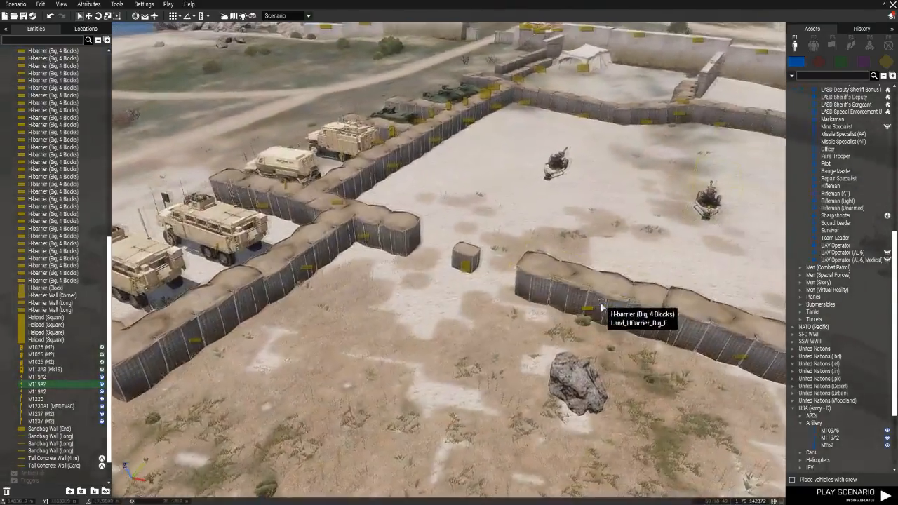
Place a Lamp (Halogen) [on] from the Altis structures behind the canal wall beside the gate road.
left_click(884, 63)
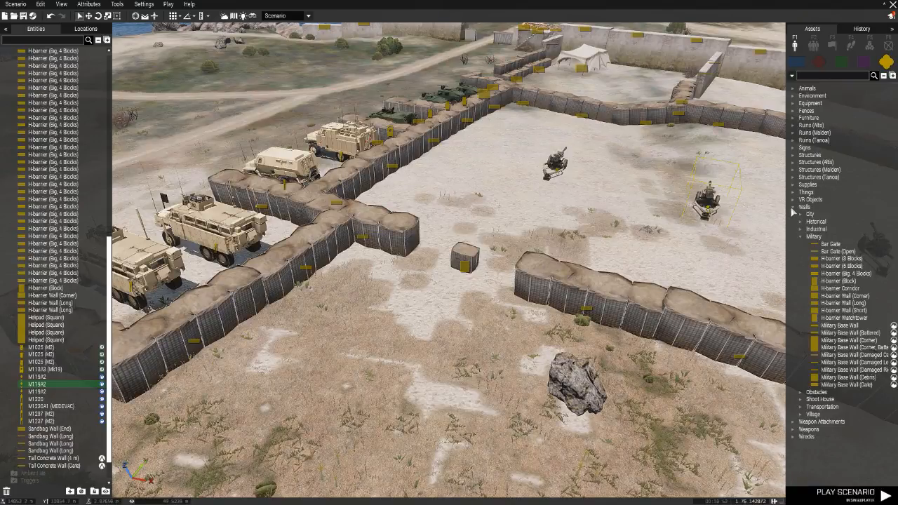
left_click(794, 208)
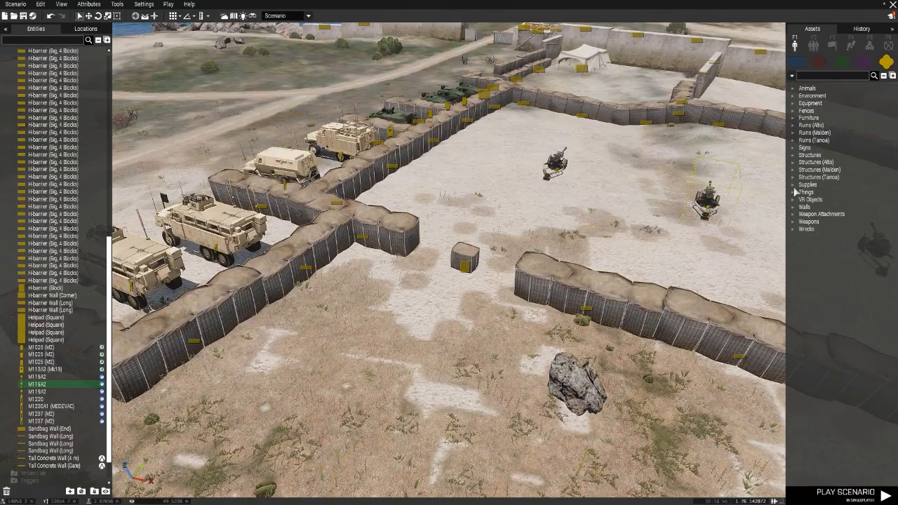
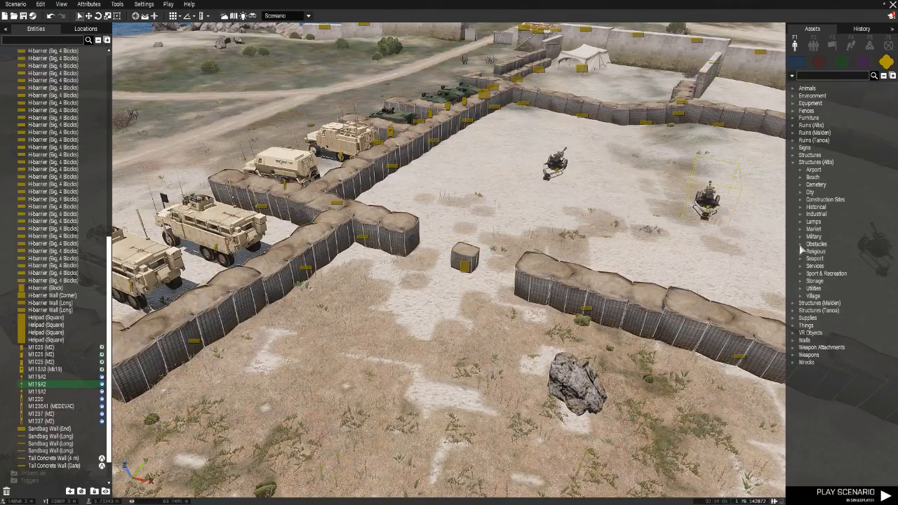
left_click(800, 222)
key("w")
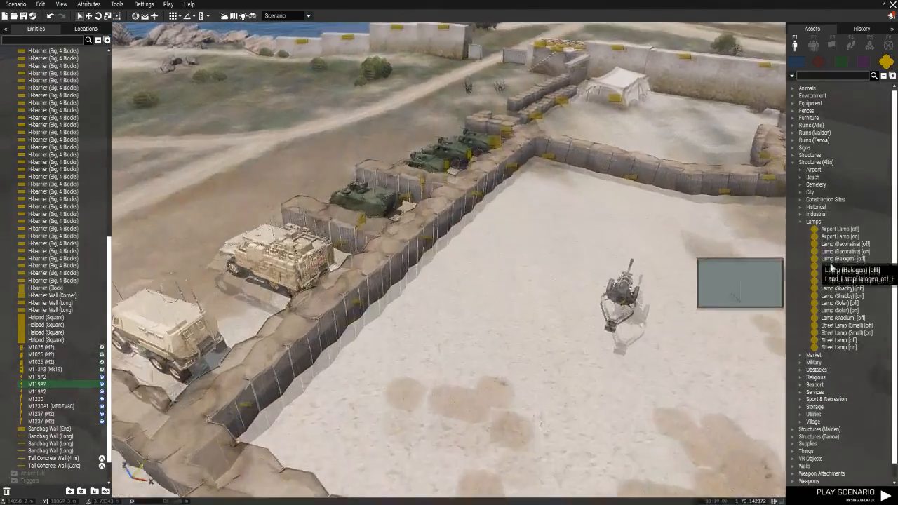
key("d")
key("w")
right_click_drag(727, 254, 489, 258)
key("d")
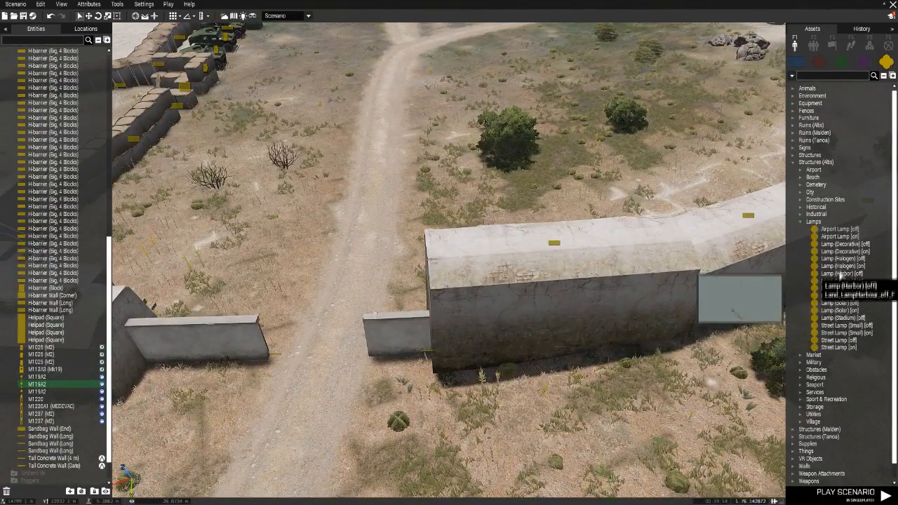
left_click(842, 267)
key("w")
left_click(569, 286)
Check the halogen lamp's attributes, turn it toward the road and move it to the canal wall's end by the gate.
double_click(569, 289)
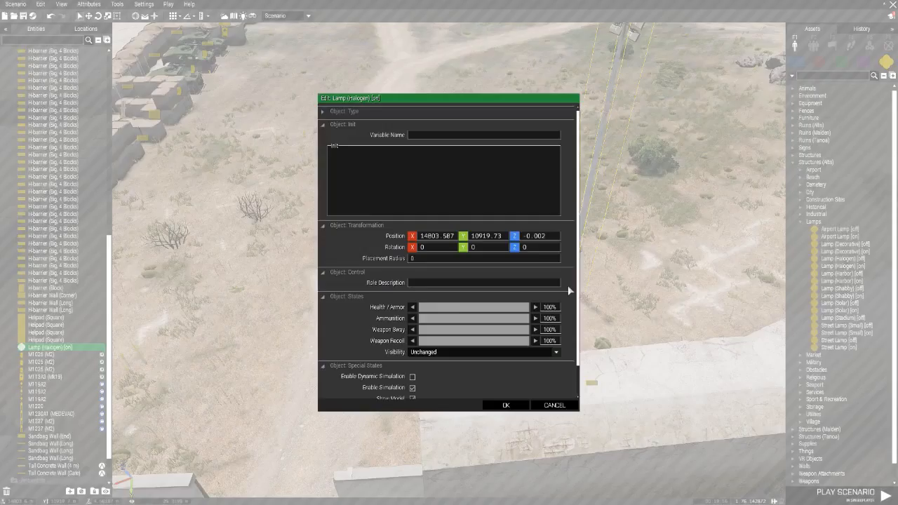
scroll(389, 347, "down", 2)
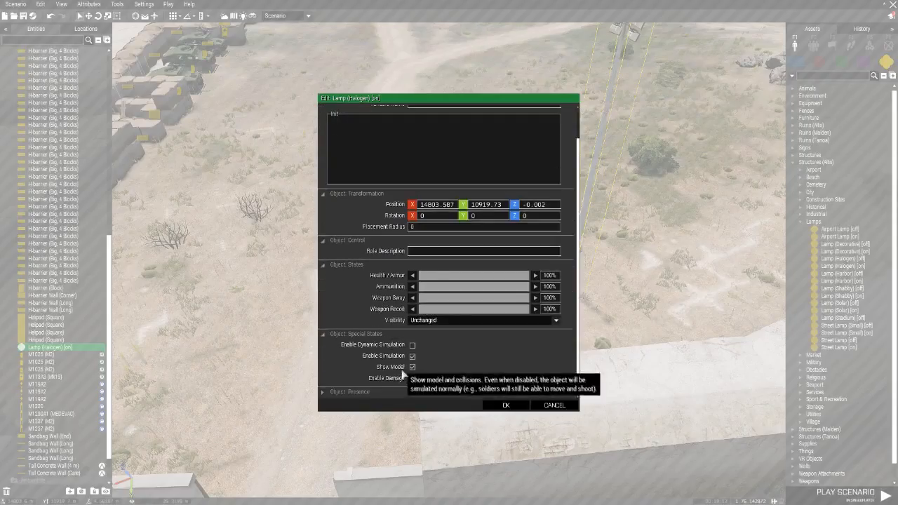
left_click(506, 406)
left_click_drag(566, 282, 331, 354)
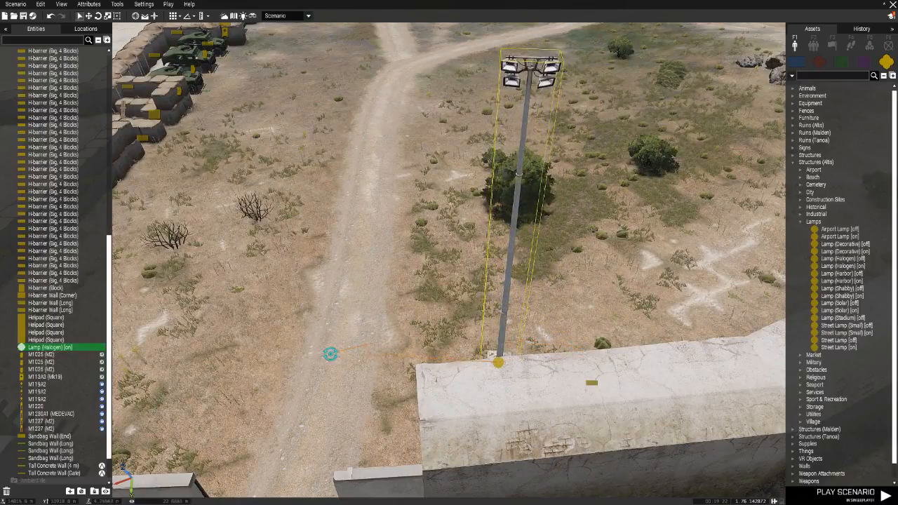
left_click_drag(497, 363, 450, 447)
Paste a second halogen lamp outside the tent compound, rotate it and set it against the canal wall near the stairs.
right_click_drag(500, 485, 435, 472)
key("w")
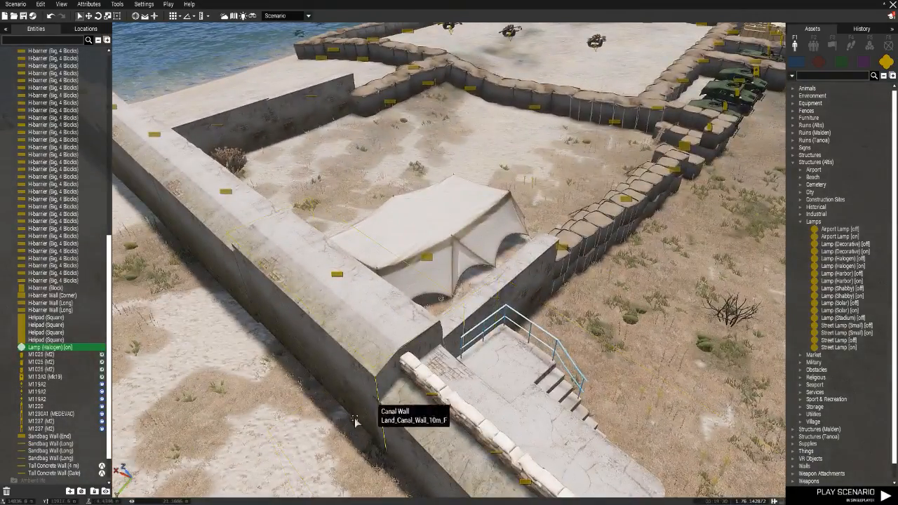
key("ctrl+v")
left_click_drag(181, 417, 158, 427, "shift")
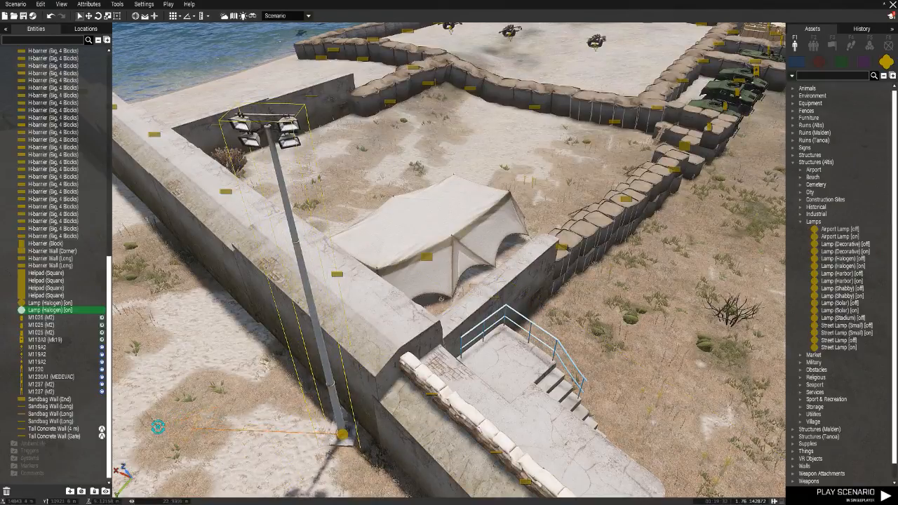
left_click_drag(341, 436, 397, 395)
Place a Street Lamp [on] inside the tent compound and check its attributes.
right_click_drag(446, 409, 544, 357)
key("s")
key("a")
key("s")
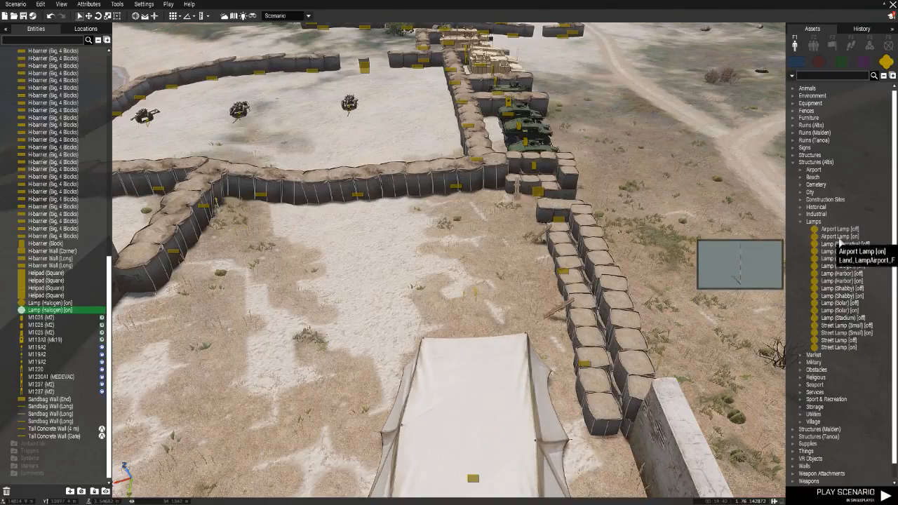
left_click(842, 347)
left_click(515, 356)
double_click(513, 357)
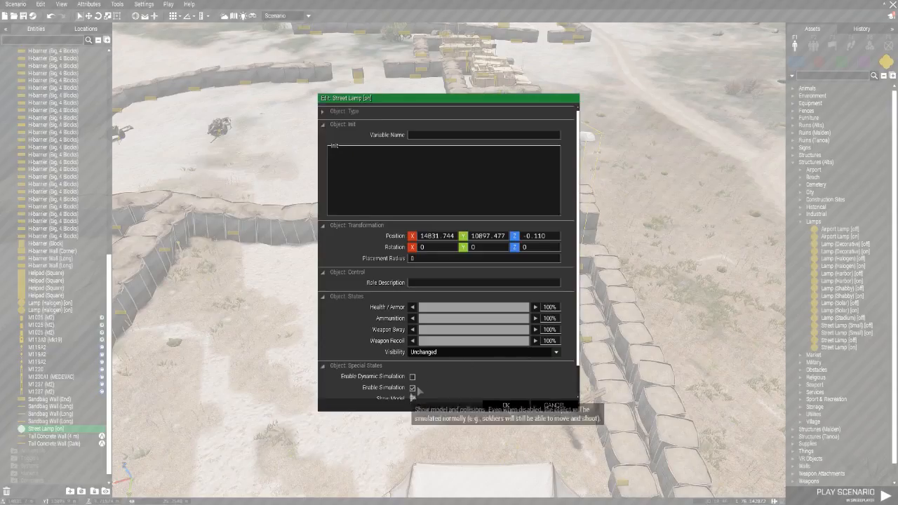
scroll(413, 394, "down", 1)
left_click(505, 405)
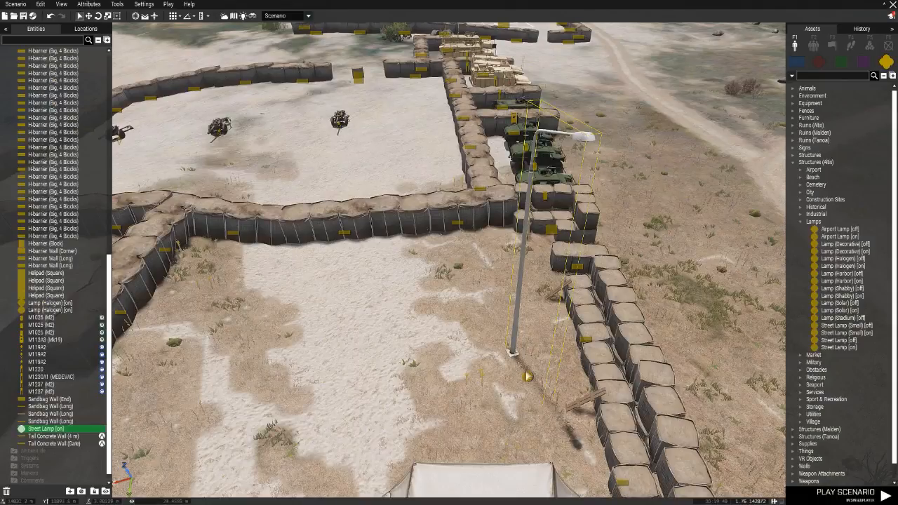
Reposition the street lamp in the compound's seaward corner by the canal walls, undoing the stray move of the wall segment.
key("s")
left_click(687, 244)
left_click_drag(677, 243, 392, 360)
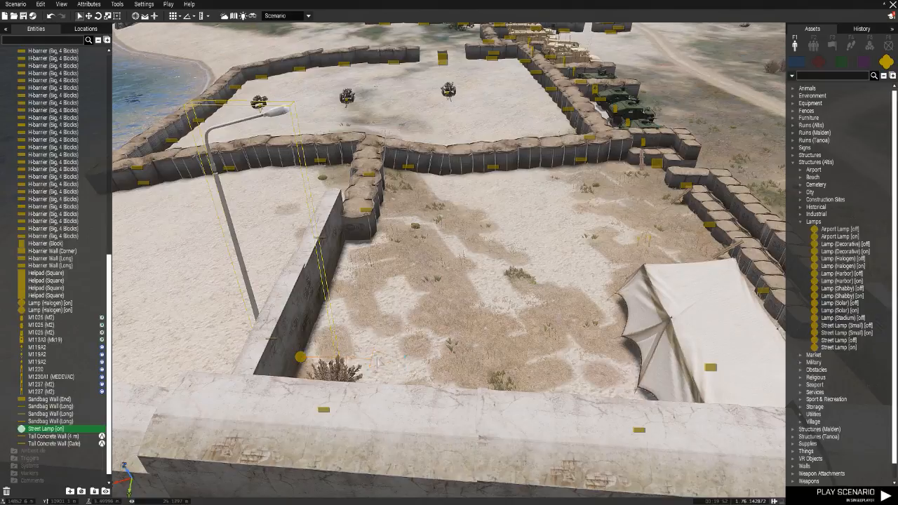
mouse_move(307, 356)
left_mouse_down()
mouse_move(319, 351)
mouse_move(308, 354)
left_mouse_up()
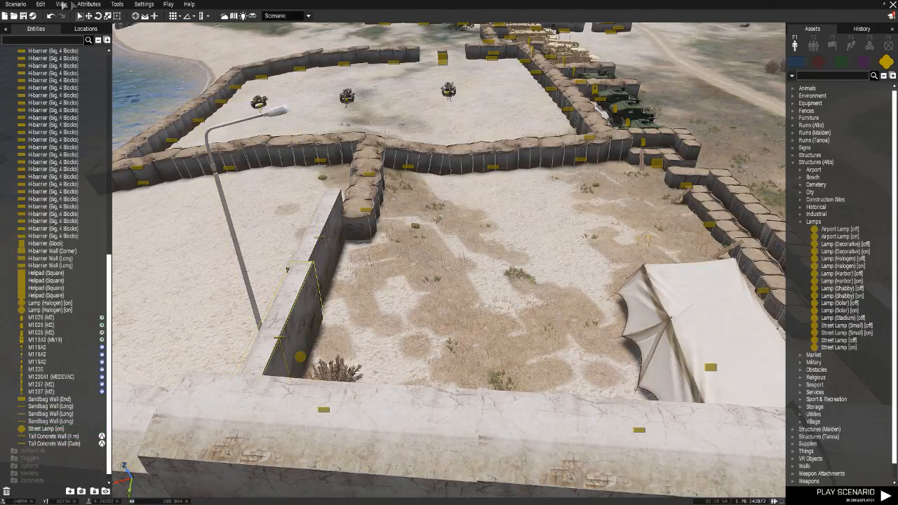
left_click(41, 5)
left_click(56, 19)
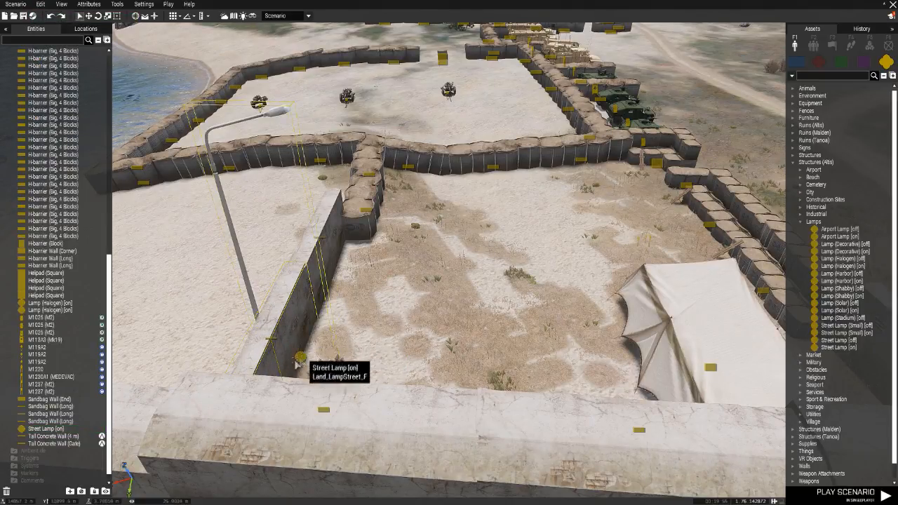
left_click_drag(254, 302, 279, 304)
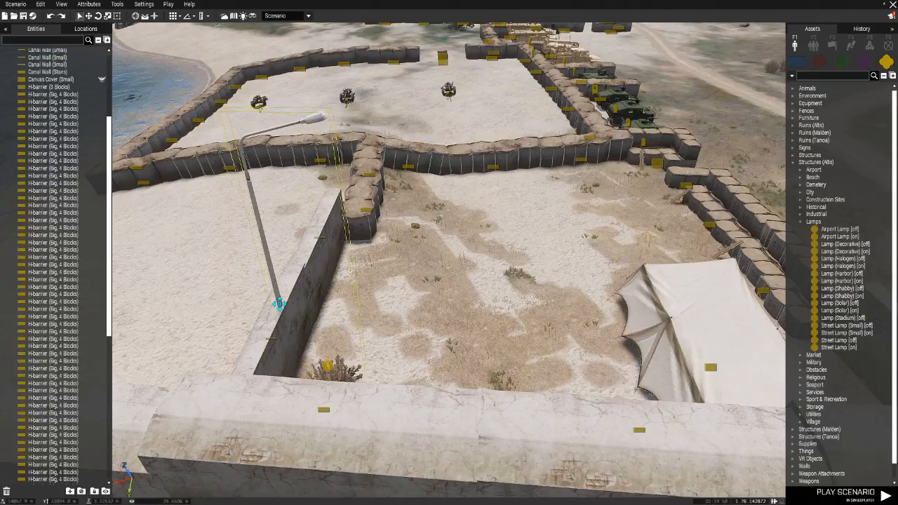
Paste a second street lamp, rotate it and set it against the H-barrier wall near the compound's entrance.
key("w")
right_click_drag(401, 312, 439, 328)
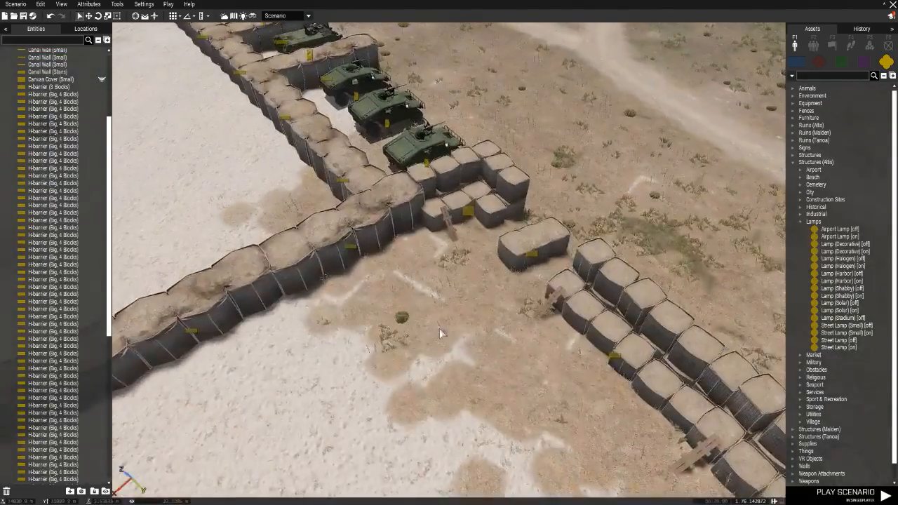
key("ctrl+v")
left_click_drag(517, 463, 545, 501, "shift")
left_click_drag(508, 448, 484, 386)
Paste a third street lamp beside the tent, rotate it and move it up to the canal wall.
right_click_drag(494, 389, 718, 405)
key("w")
key("ctrl+v")
left_click_drag(641, 358, 638, 444, "shift")
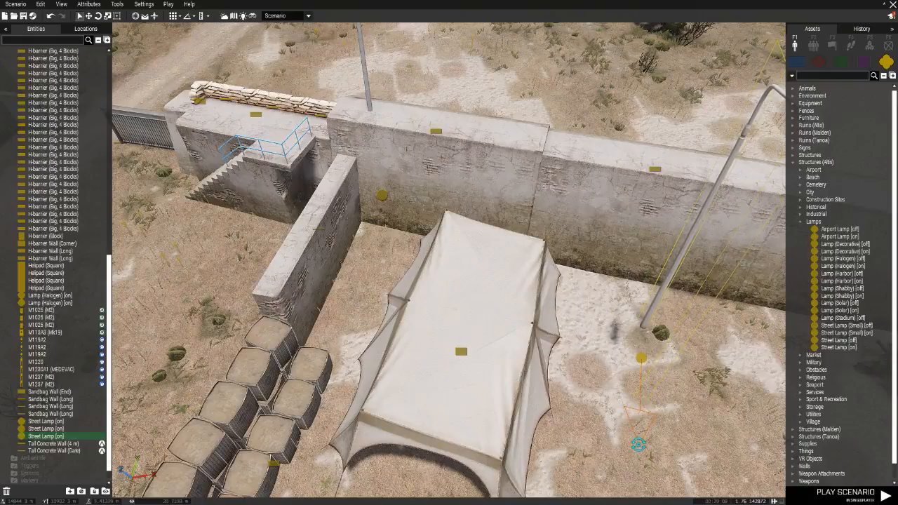
left_click_drag(644, 365, 642, 283)
Examine the overall base layout from above, from the lit tent compound to the motor pool.
key("d")
right_click_drag(705, 363, 544, 356)
right_click_drag(440, 385, 441, 343)
key("s")
key("q")
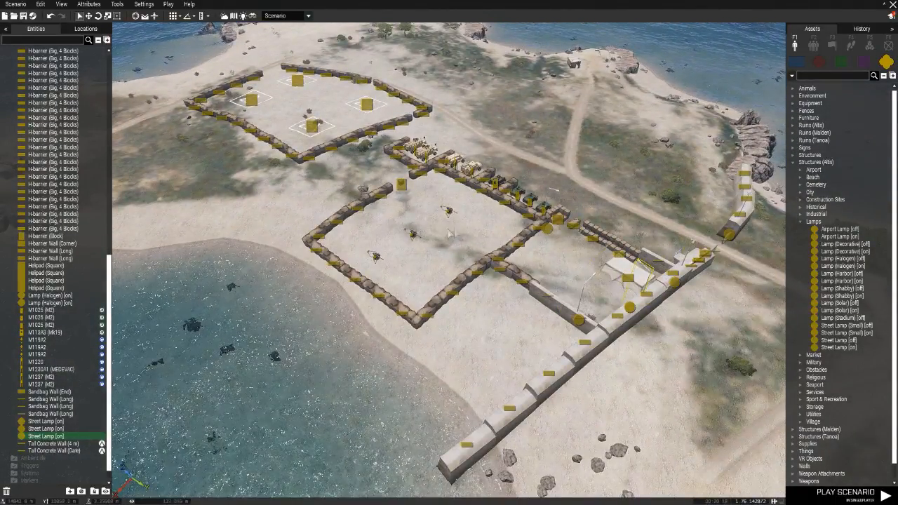
scroll(556, 258, "up", 4)
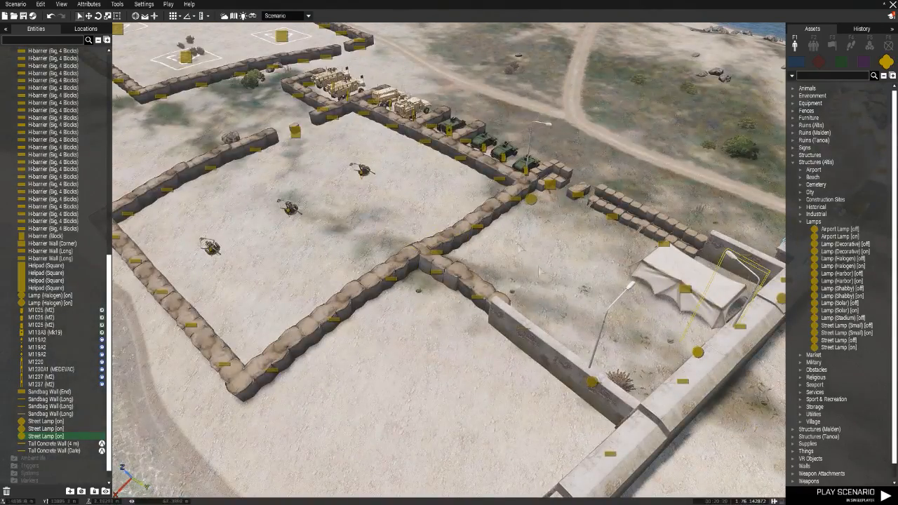
key("z")
key("w")
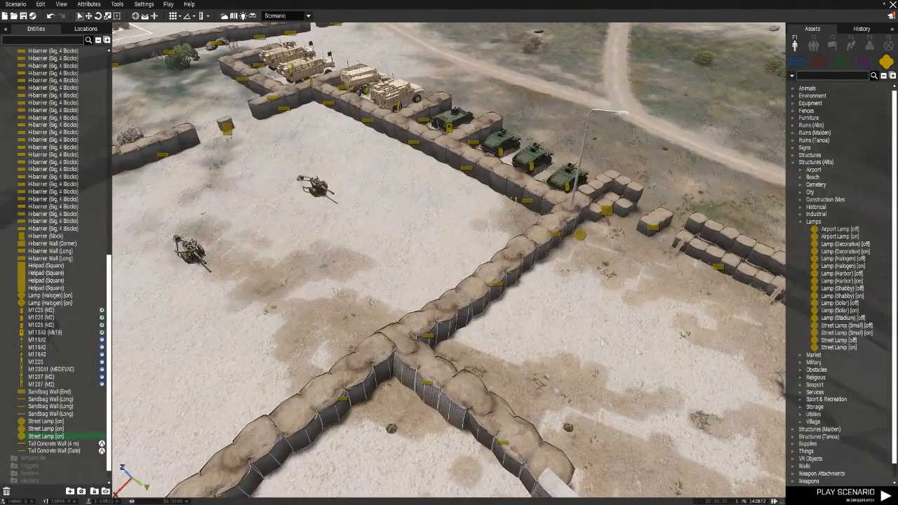
key("w")
Copy three H-barrier segments from the helipad enclosure's roadside wall, paste them across the road from the motor pool and delete the extra helipad.
right_click_drag(497, 307, 446, 297)
key("w")
key("d")
right_click_drag(575, 294, 518, 287)
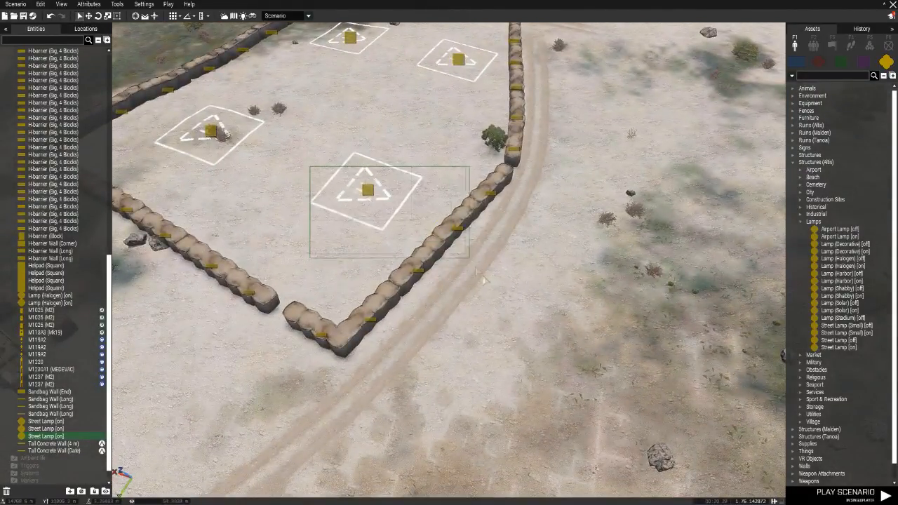
key("s")
key("a")
right_click_drag(484, 256, 495, 271)
key("ctrl+v")
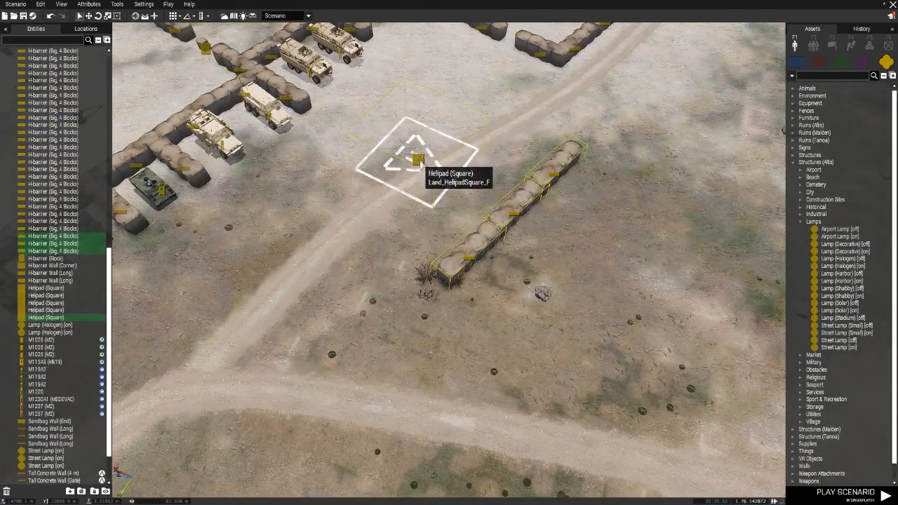
key("Delete")
left_click_drag(489, 241, 449, 246)
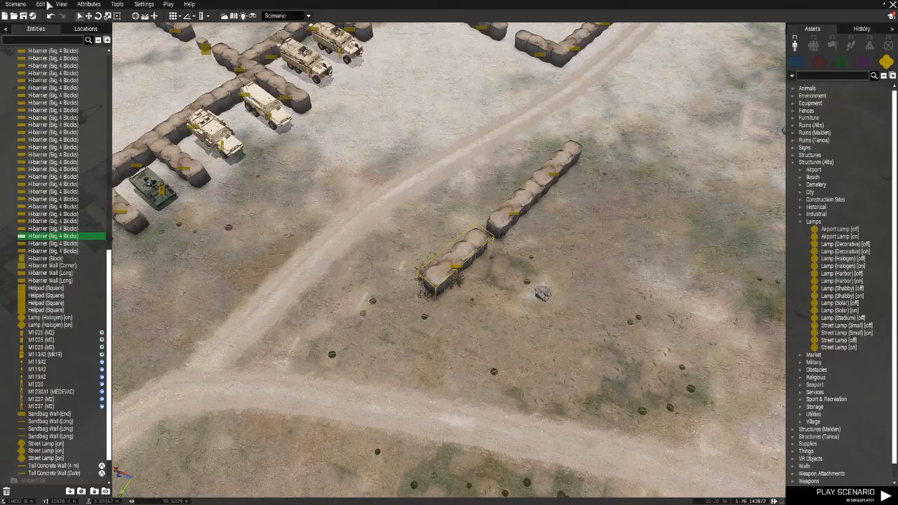
left_click(42, 5)
left_click(51, 16)
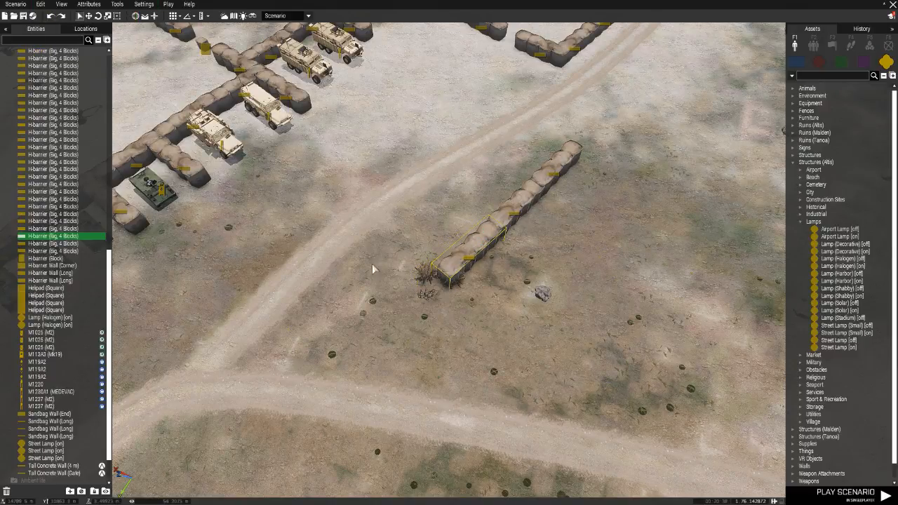
Select the pasted row of three H-barriers and move it onto open ground across the road from the helipad enclosure's corner.
left_click_drag(592, 166, 540, 242)
key("d")
key("w")
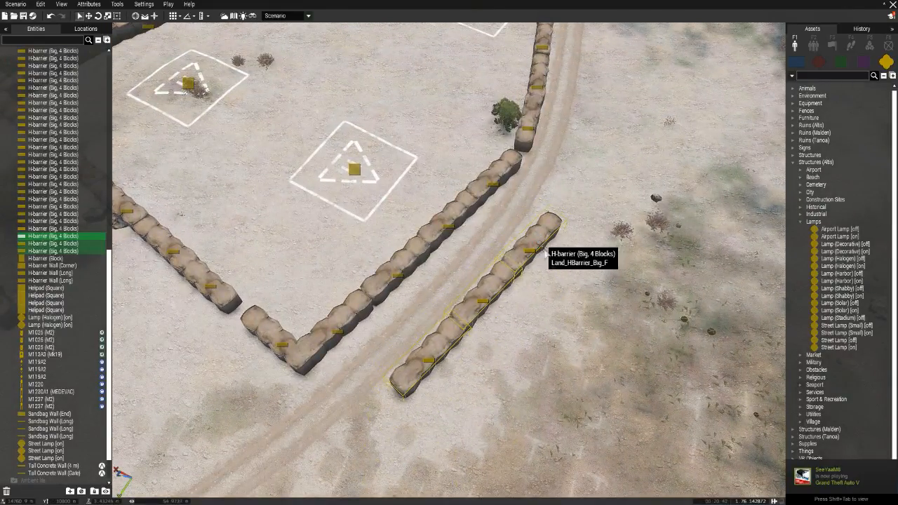
key("s")
left_click_drag(447, 197, 473, 354)
Place an M978A4 truck from the USA (Army - D) vehicles beside the road near the helipad enclosure's corner, rotated parallel to the road.
left_click(796, 62)
scroll(842, 210, "down", 5)
scroll(841, 264, "down", 3)
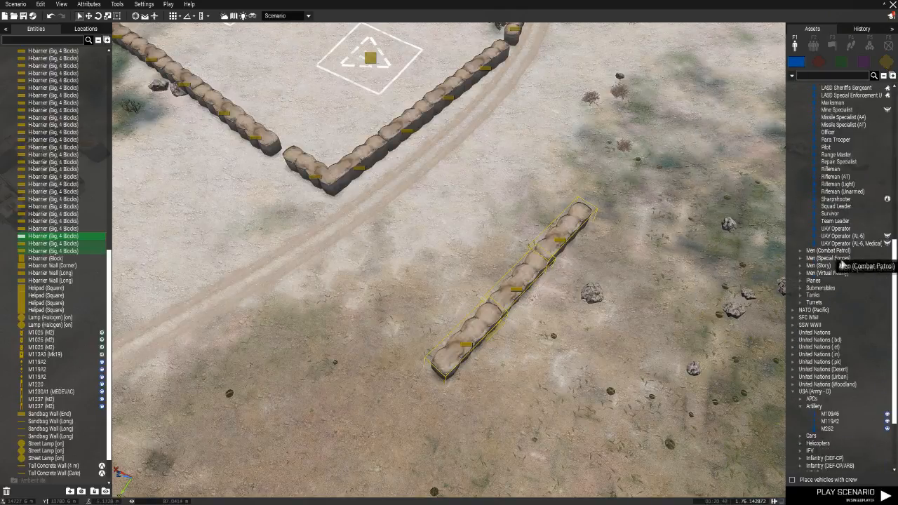
scroll(849, 317, "down", 3)
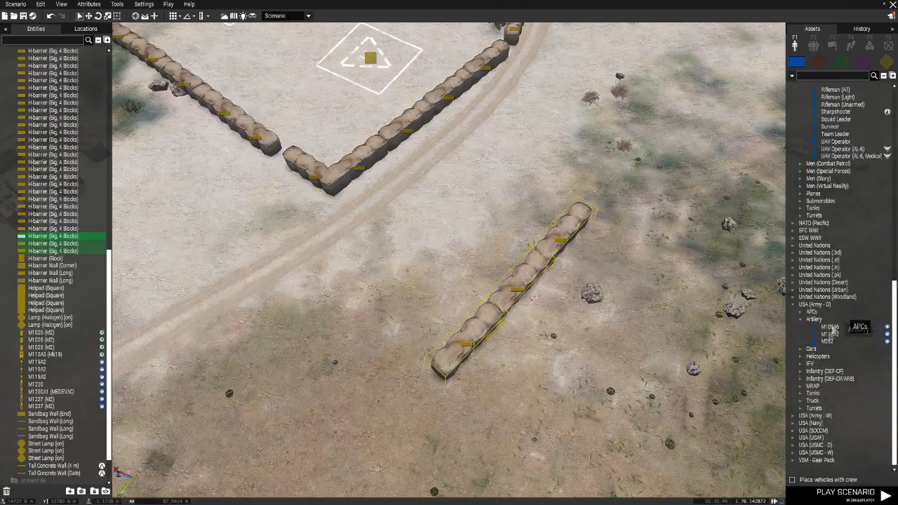
left_click(801, 401)
scroll(804, 407, "down", 6)
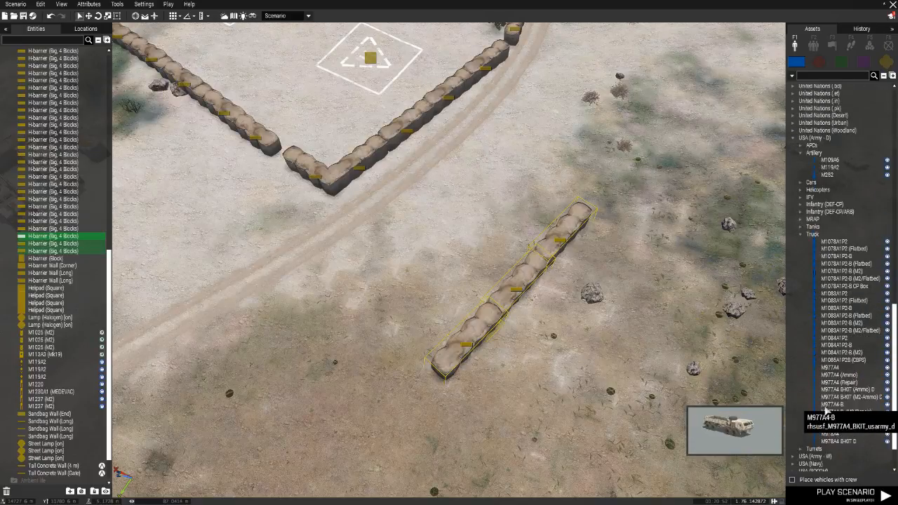
left_click(842, 435)
key("a")
key("w")
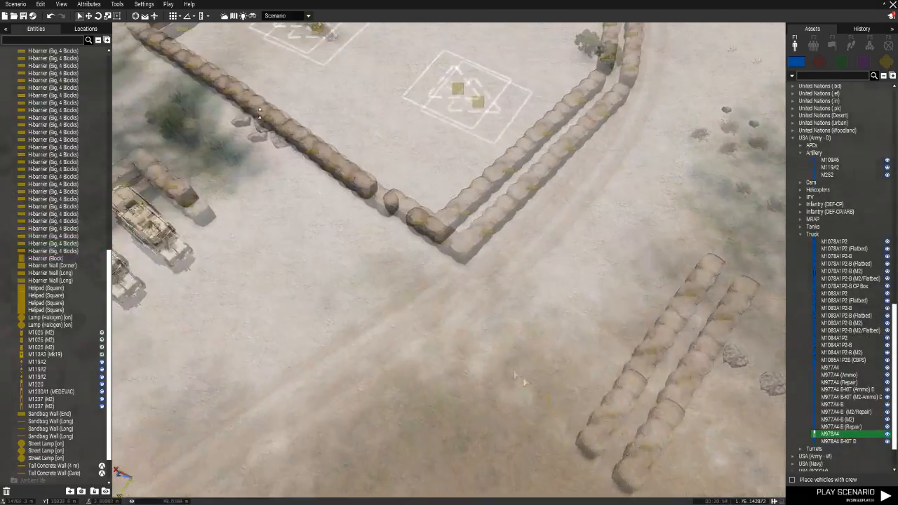
left_click(532, 329)
left_click_drag(533, 330, 584, 288, "shift")
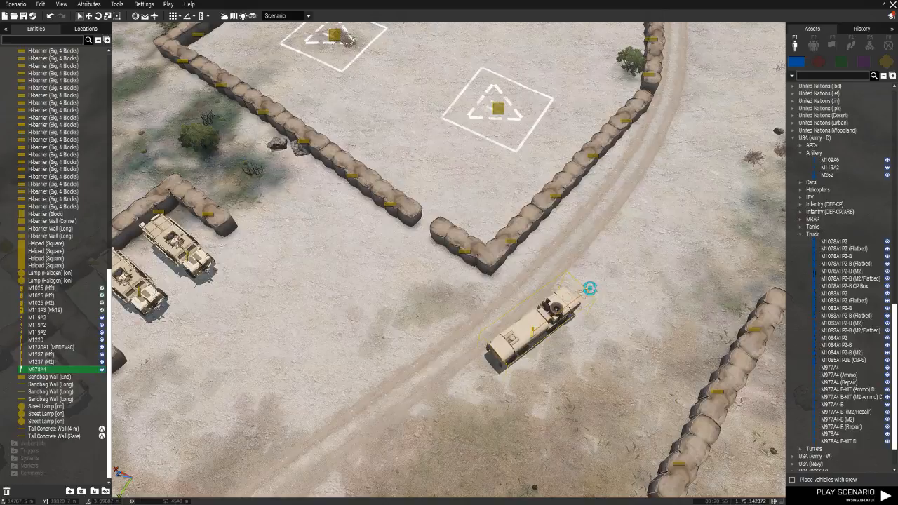
left_click_drag(534, 332, 550, 342)
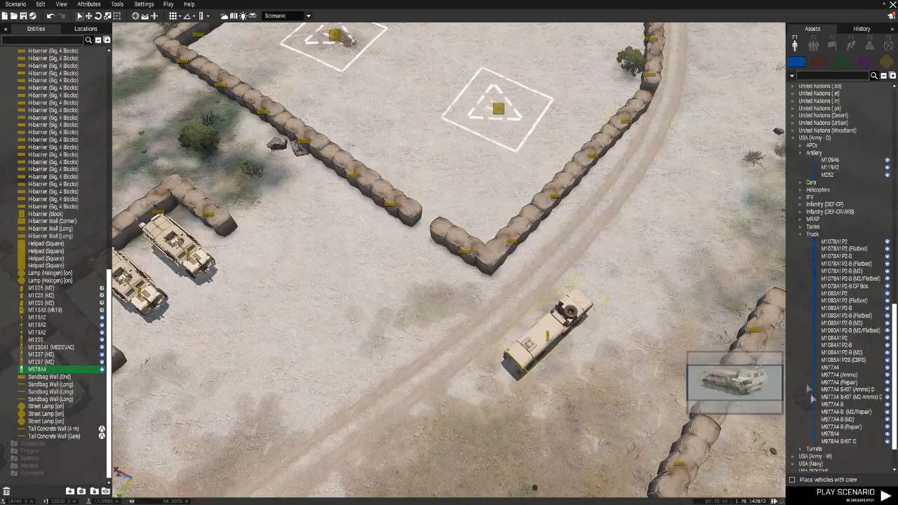
Place an M977A4-B (M2/Repair) truck and line it up behind the M978A4 along the road.
left_click(849, 412)
key("a")
left_click(502, 424)
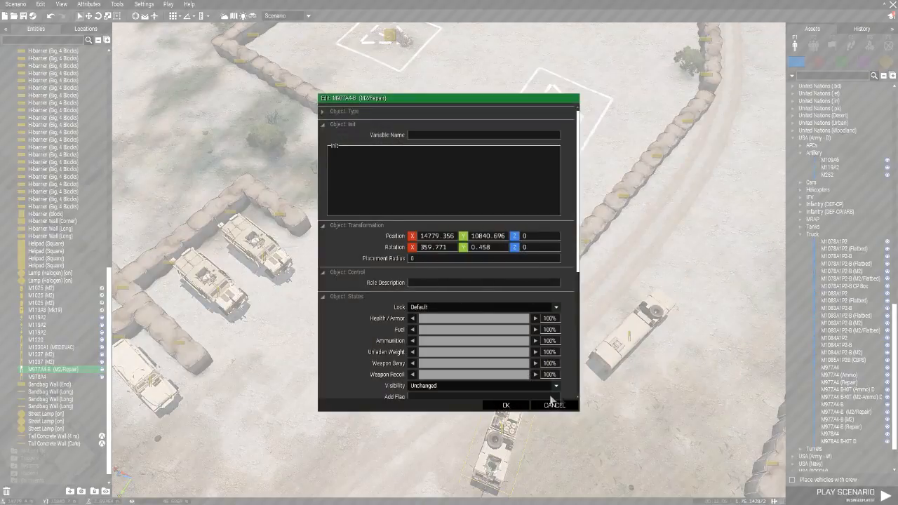
left_click(553, 405)
left_click_drag(502, 427, 537, 419)
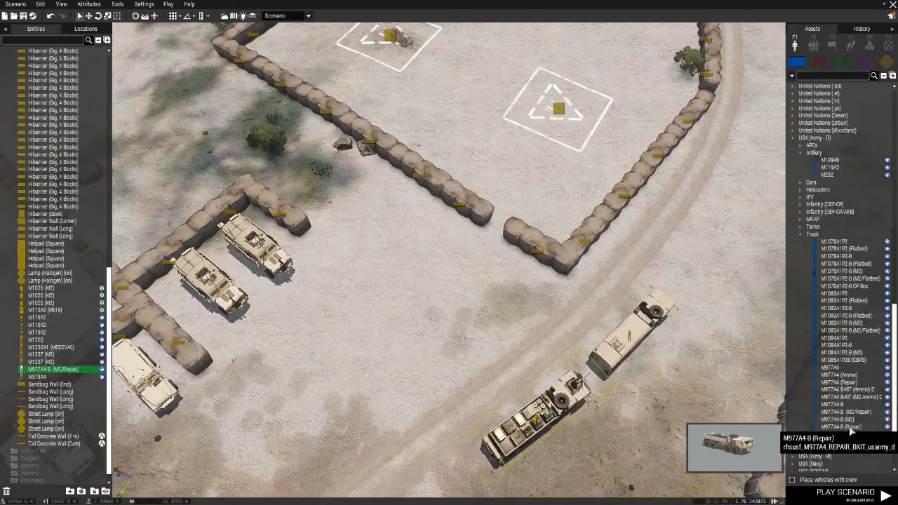
Place an M977A4 B-KIT (M2-Ammo) D truck, rotate it parallel to the road and line it up behind the repair truck.
left_click(844, 398)
key("s")
key("a")
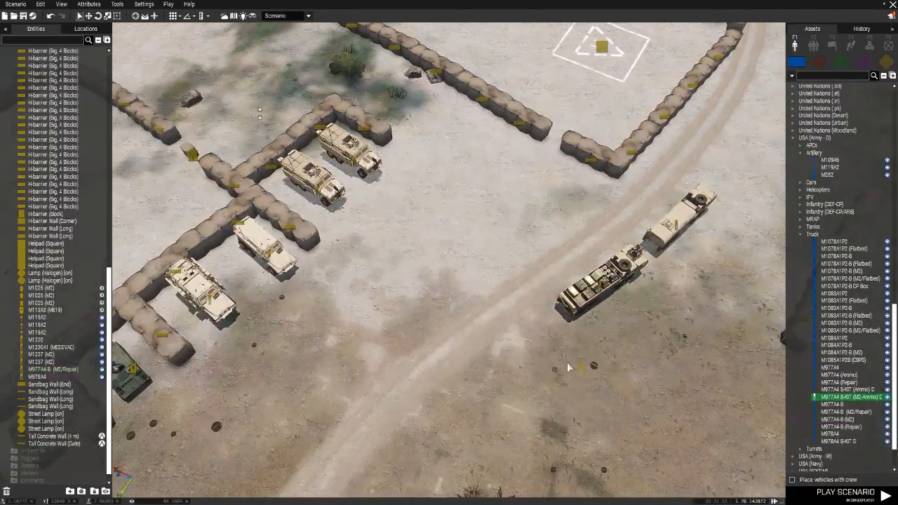
double_click(484, 369)
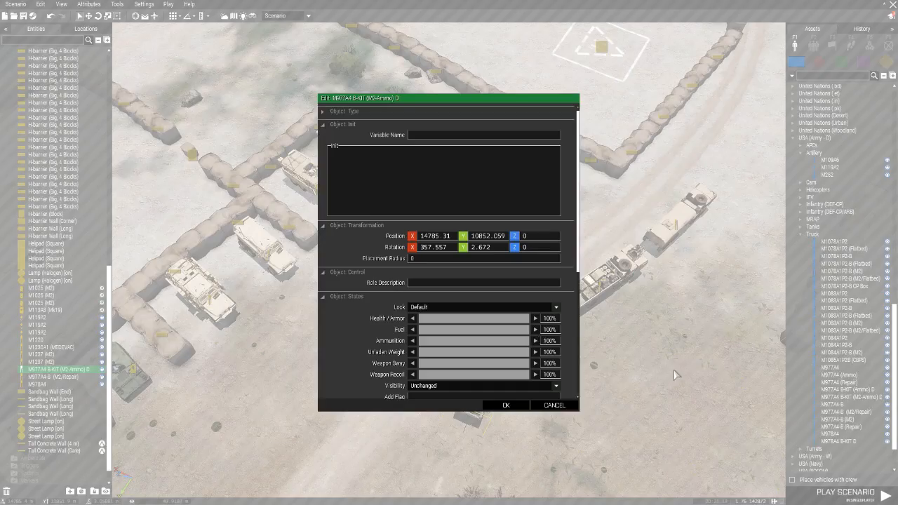
left_click(560, 406)
left_click_drag(485, 374, 558, 315, "shift")
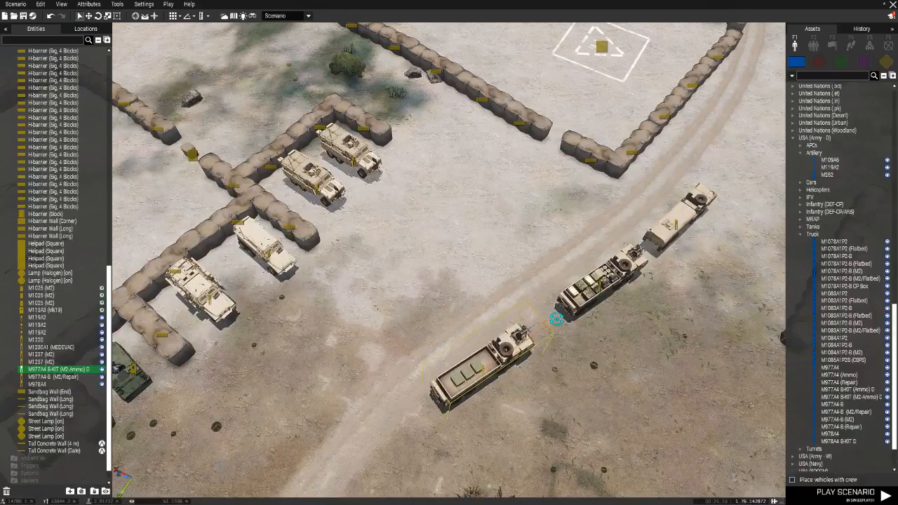
left_click_drag(480, 368, 507, 358)
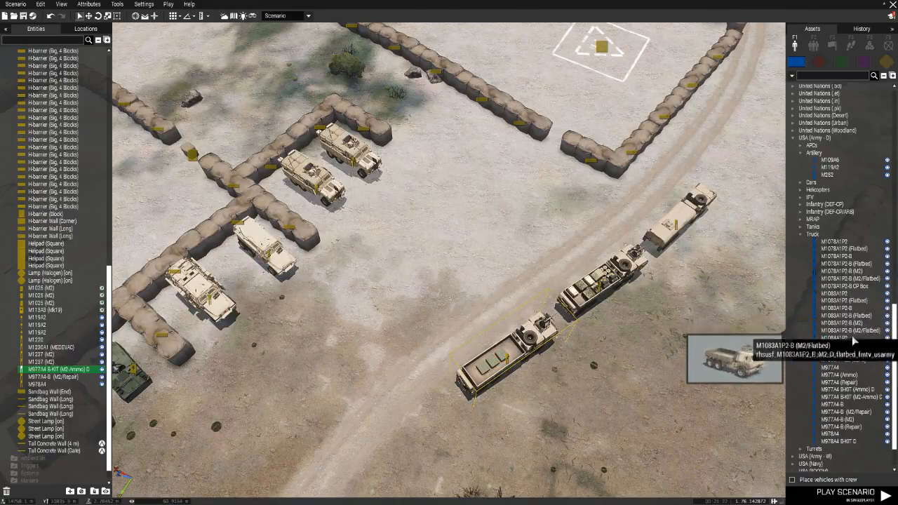
Place an M1085A1P2B (CBPS) truck at the rear of the roadside row, aligned behind the ammo truck.
left_click(852, 362)
key("s")
key("a")
left_click(483, 348)
left_click_drag(476, 393, 484, 340)
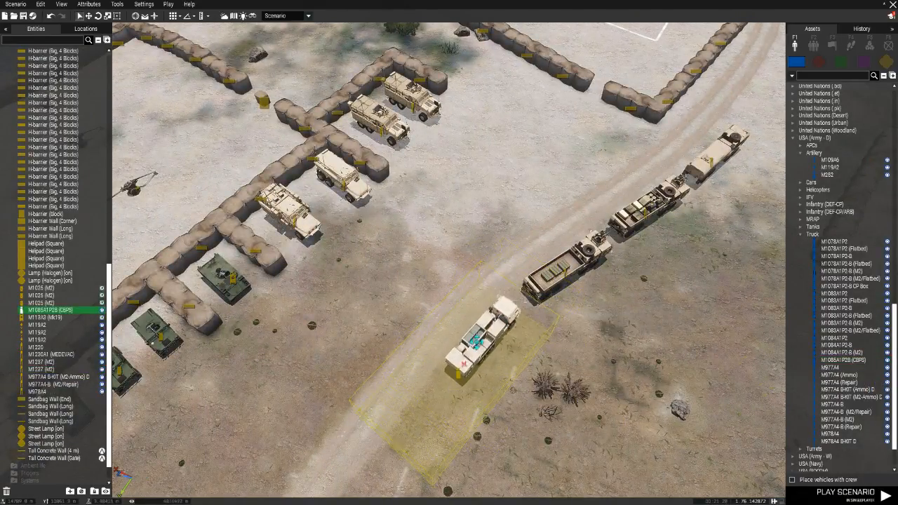
Select the three-segment H-barrier row, rotate it parallel to the parked trucks and move it close along their outer side.
key("d")
key("w")
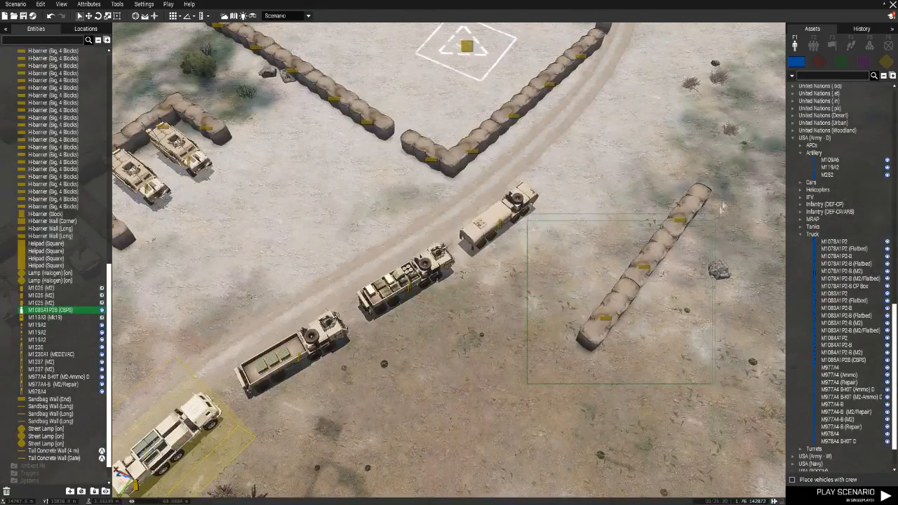
left_click_drag(714, 207, 722, 205)
left_click_drag(679, 219, 681, 356)
key("a")
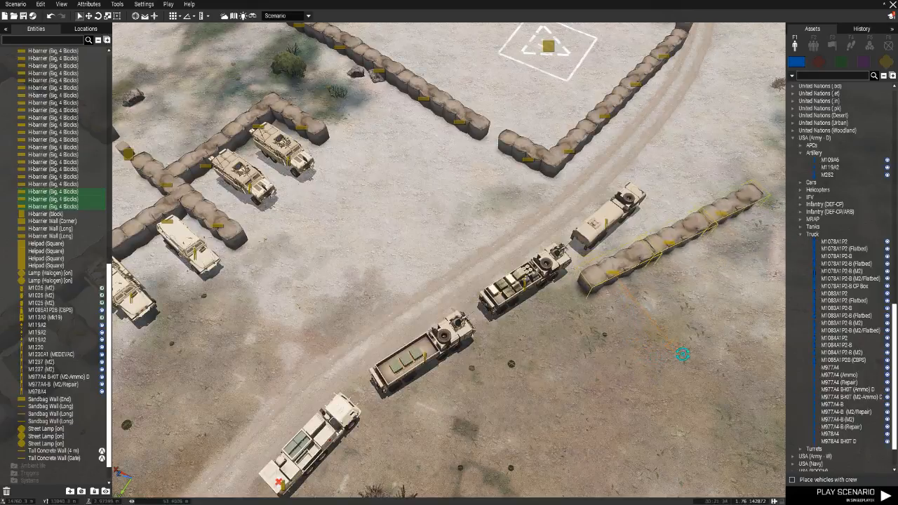
left_click_drag(621, 277, 549, 320)
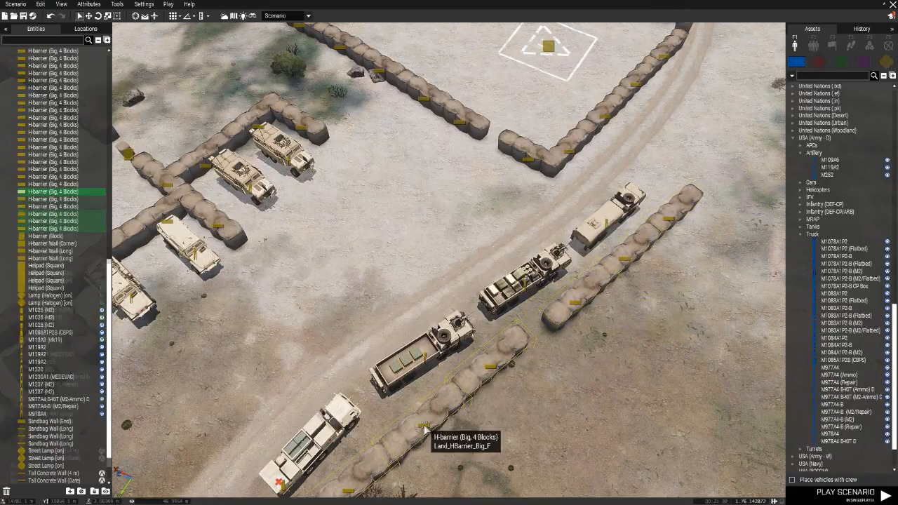
Join a pasted copy of the three-segment H-barrier row to the first row, continuing the wall along the ammo truck.
left_click_drag(445, 404, 464, 395)
key("a")
key("s")
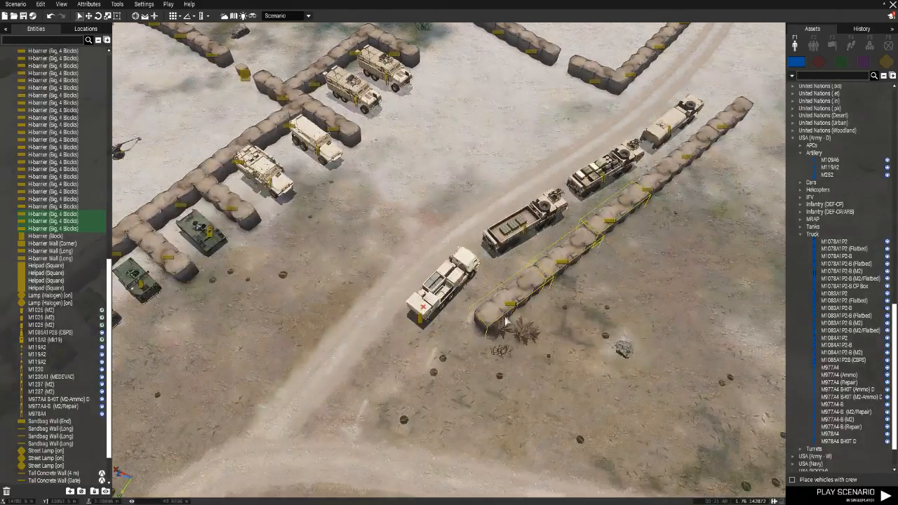
Extend the truck wall by one H-barrier segment beside the CBPS truck and close both ends with pasted segments turned toward the road.
key("ctrl+v")
left_click_drag(445, 362, 386, 405)
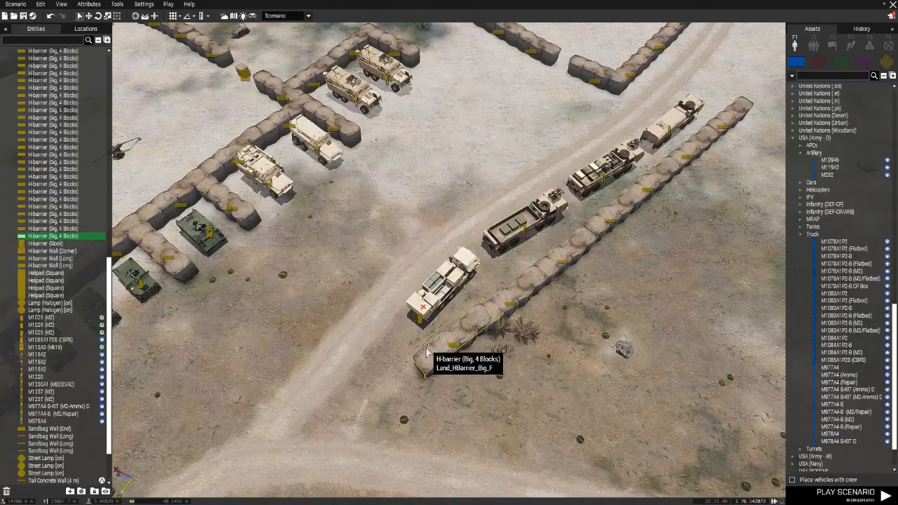
key("ctrl+v")
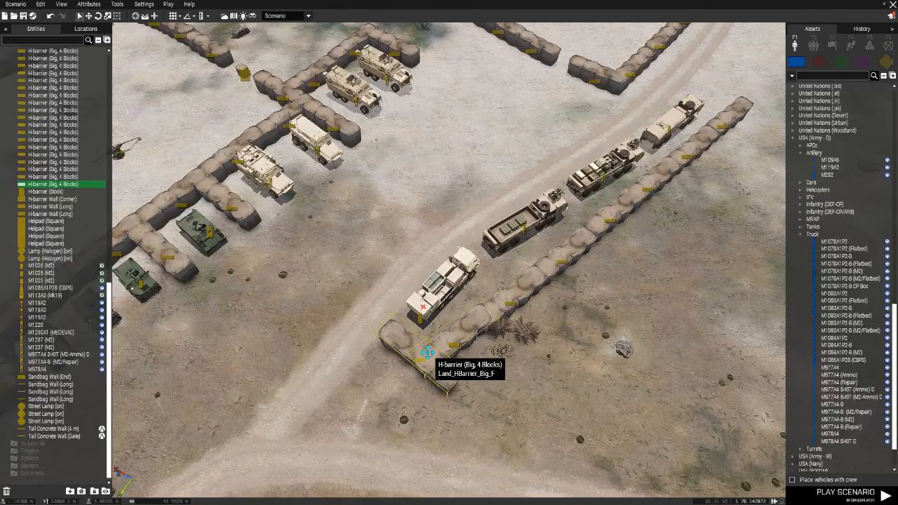
key("d")
key("w")
key("ctrl+v")
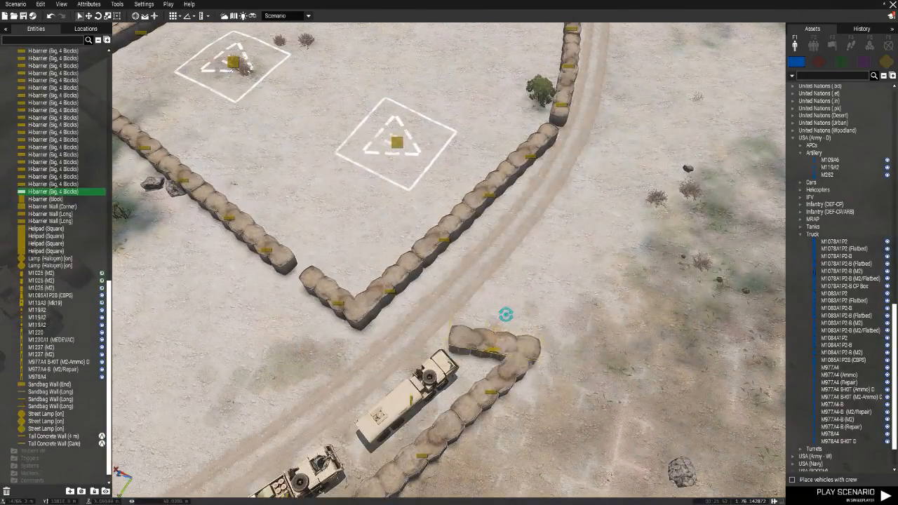
Examine the walled truck row from above in relation to the helipads, motor pool, howitzer yard and compound.
key("s")
right_click_drag(528, 312, 398, 247)
key("s")
key("a")
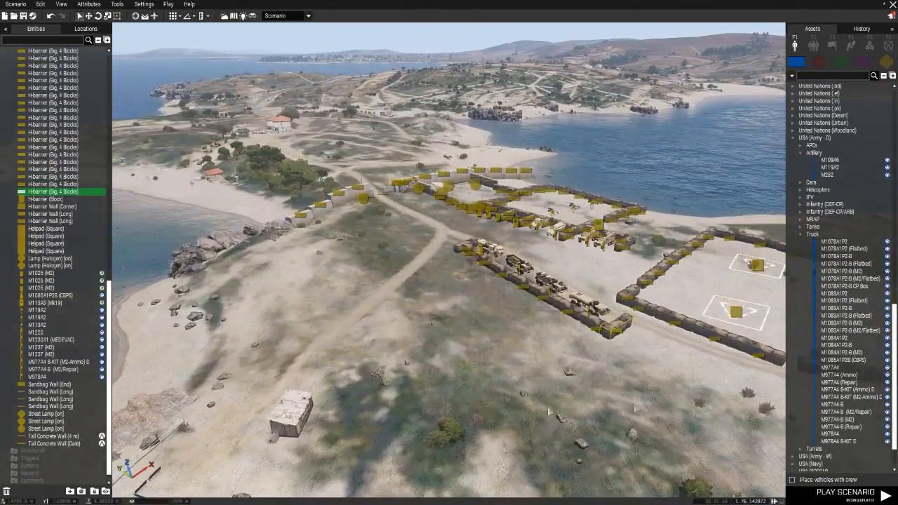
key("w")
right_click_drag(415, 331, 490, 371)
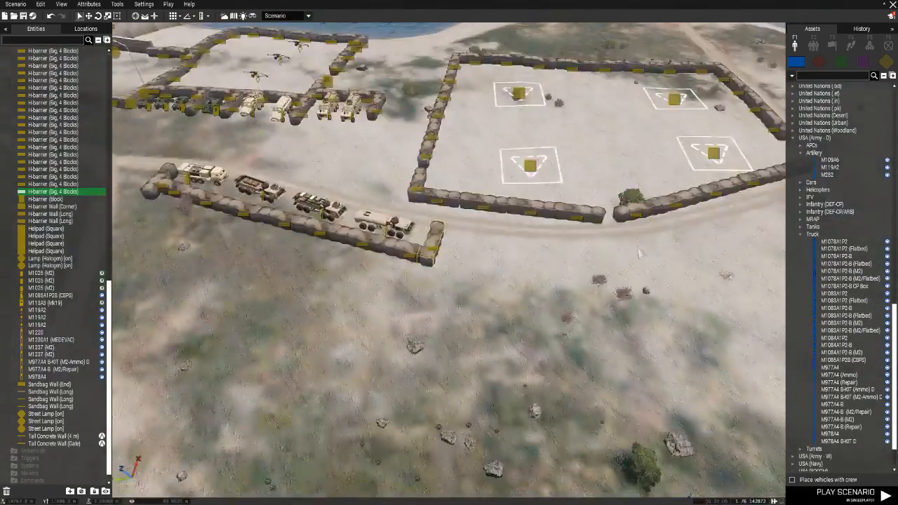
key("a")
key("w")
key("s")
key("d")
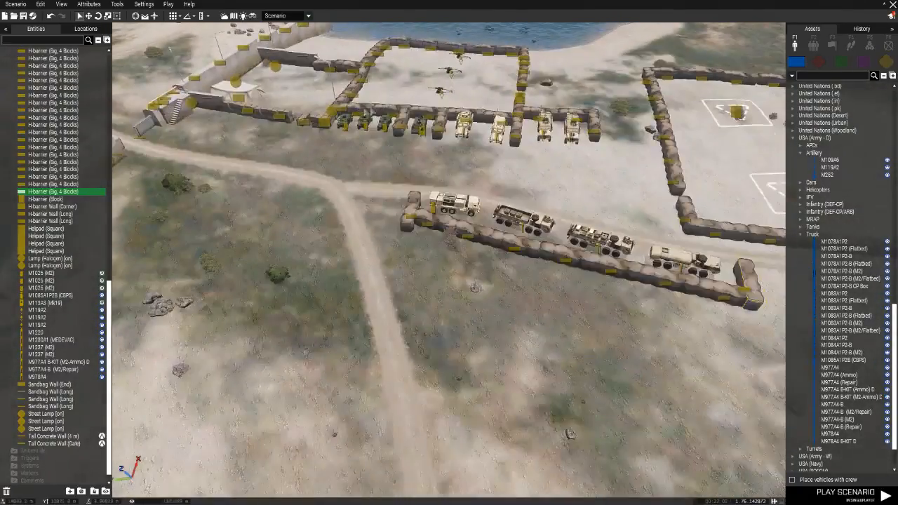
key("w")
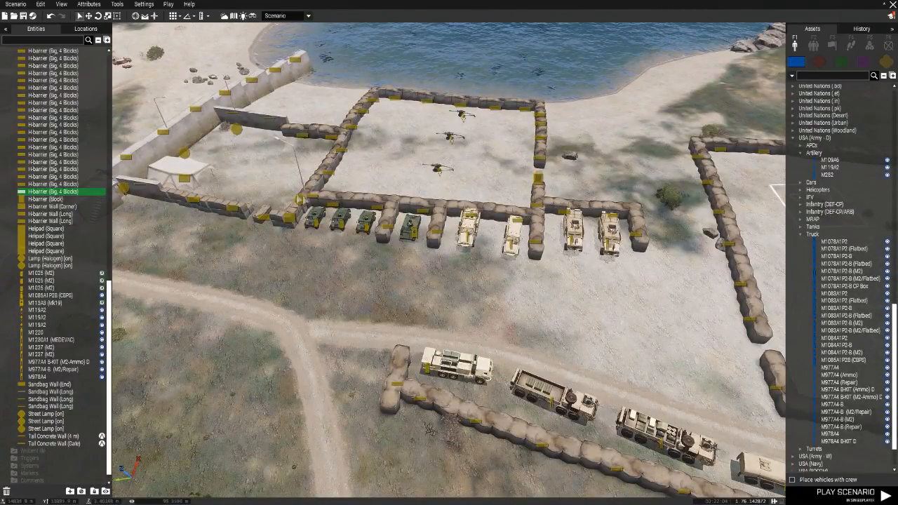
right_click_drag(358, 193, 385, 215)
key("w")
right_click_drag(408, 254, 495, 222)
right_click_drag(646, 210, 466, 223)
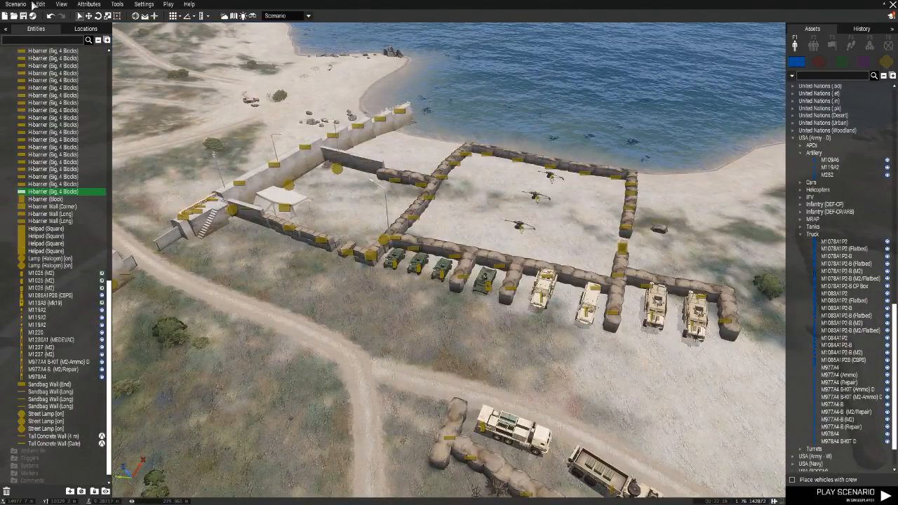
Save the scenario over the existing "youtube mission" file in the Missions folder.
left_click(15, 4)
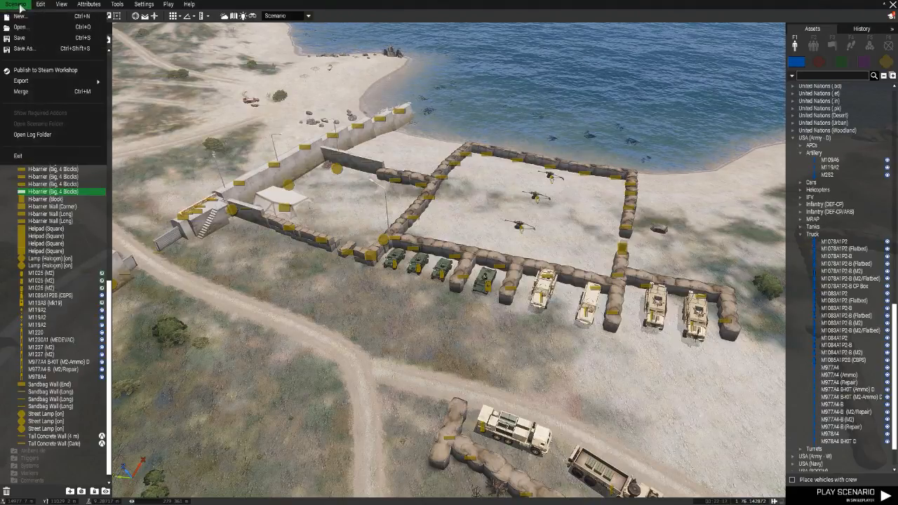
left_click(22, 49)
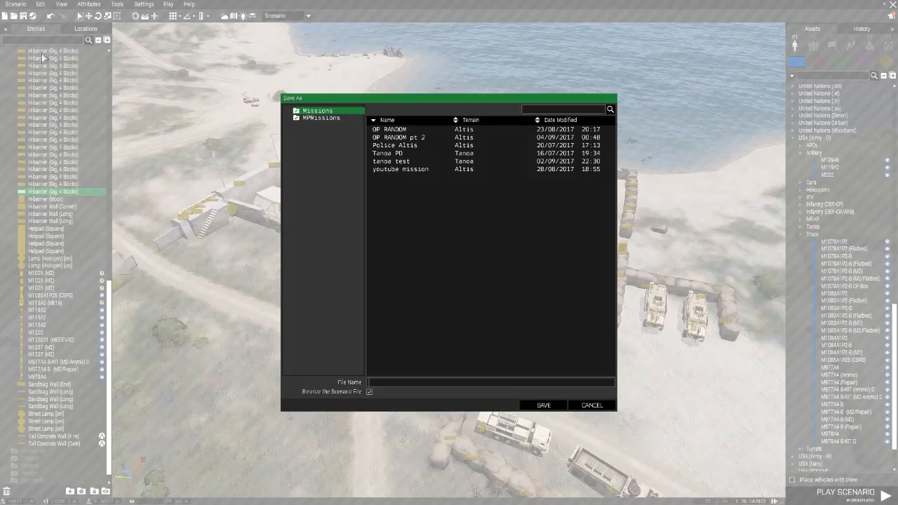
left_click(410, 169)
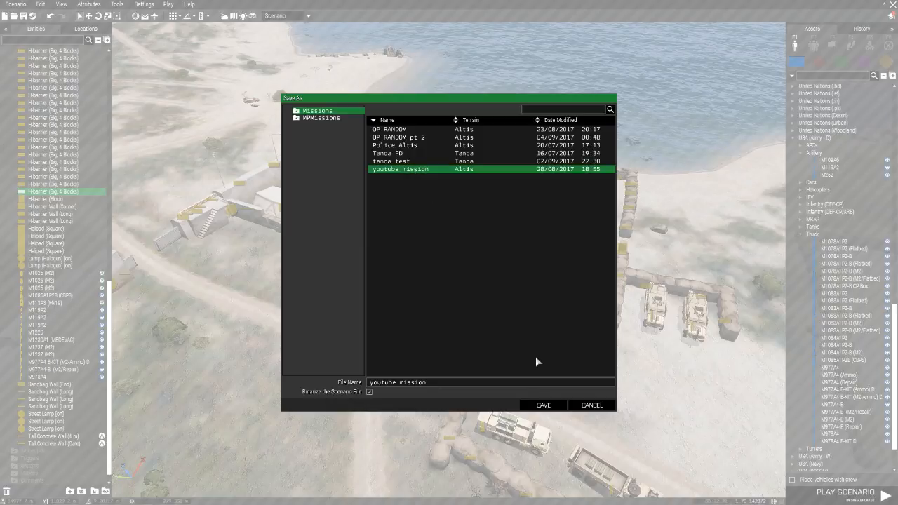
left_click(543, 405)
Inspect the whole base from the air and near ground level, covering the gate wall, compound, motor pool, truck row and helipads.
right_click_drag(488, 383, 594, 339)
key("s")
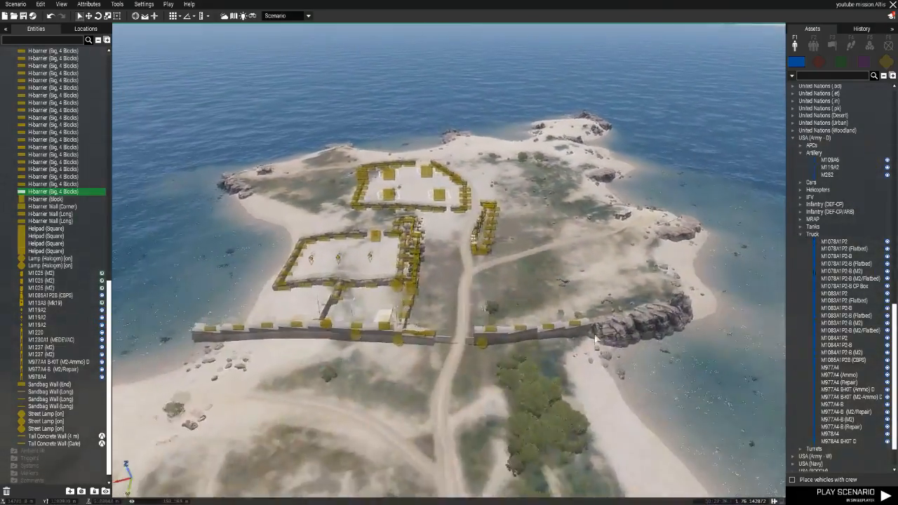
key("w")
key("s")
key("z")
right_click_drag(592, 329, 461, 323)
key("a")
key("w")
key("s")
key("a")
key("s")
key("w")
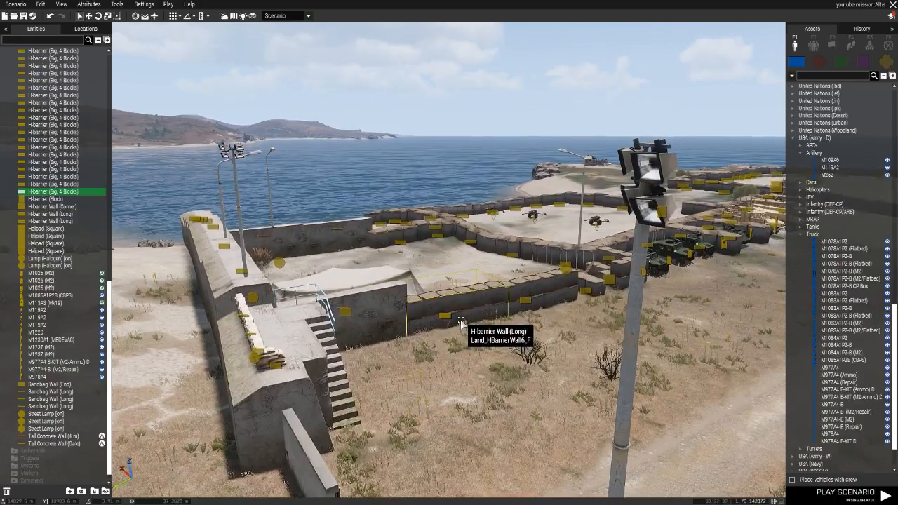
right_click_drag(461, 325, 462, 321)
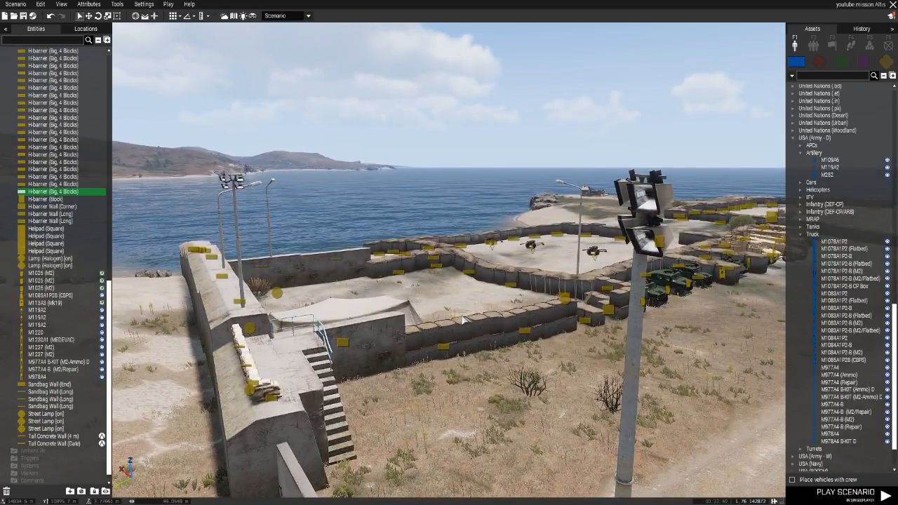
key("a")
right_click_drag(460, 320, 549, 337)
key("w")
key("w")
key("d")
key("w")
key("a")
key("w")
key("w")
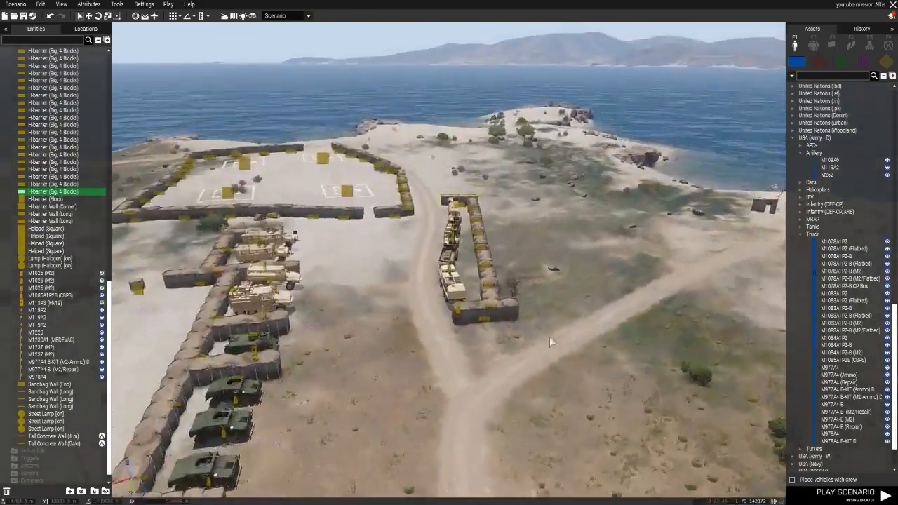
key("s")
key("z")
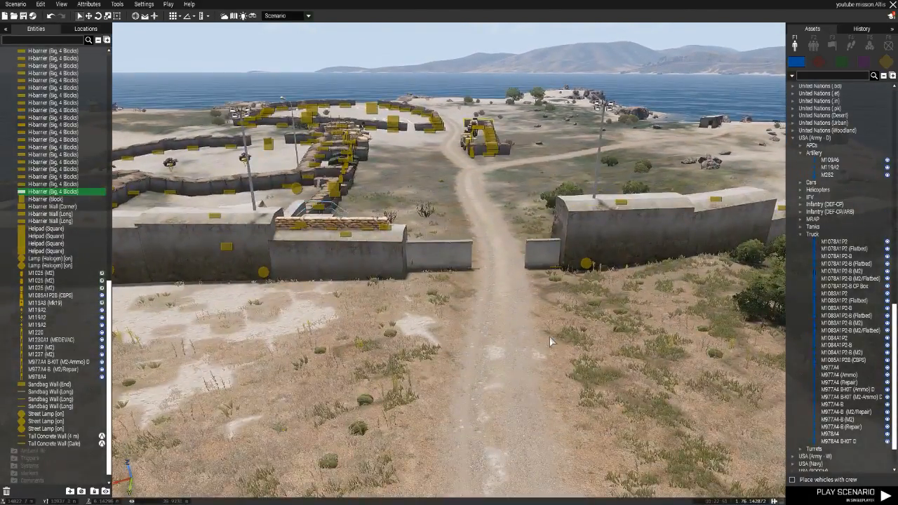